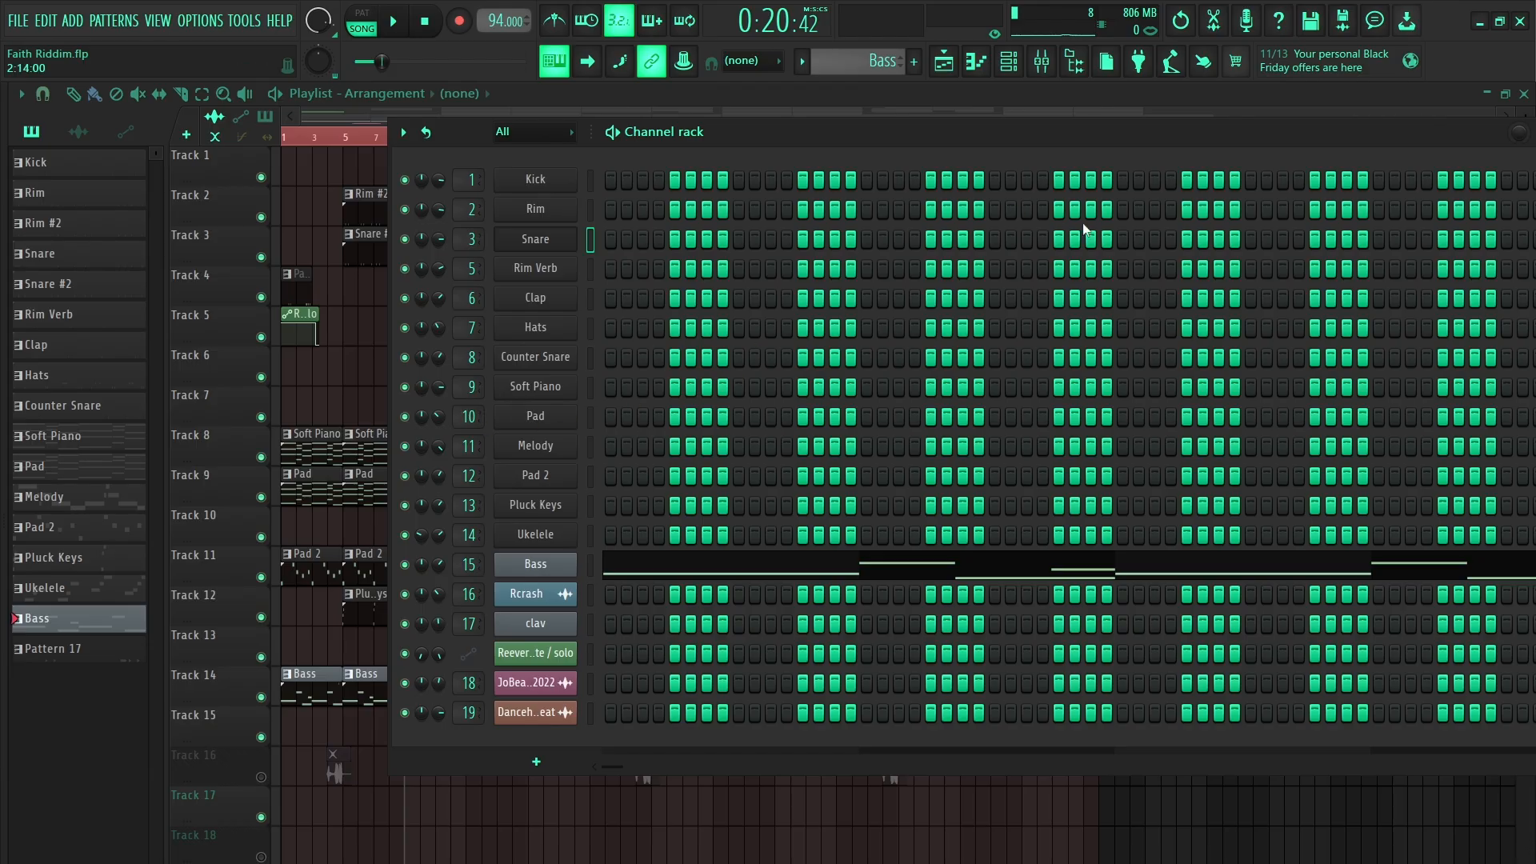
Open the mixer, mute the Instruments bus and play the song to audition the drums and bass.
{"action": "key", "text": "F9"}
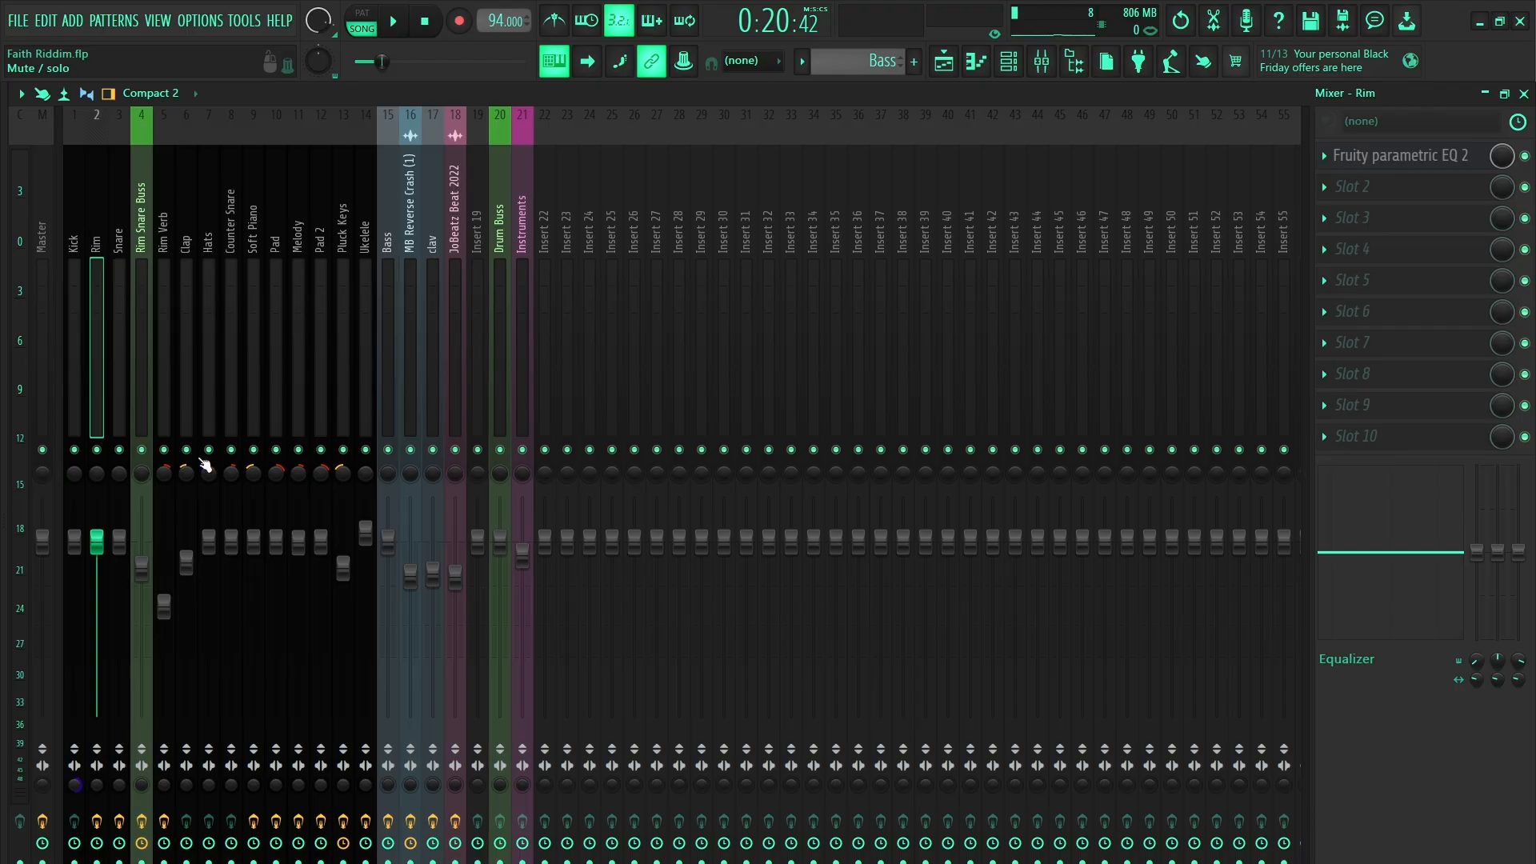
{"action": "left_click", "coordinate": [118, 239]}
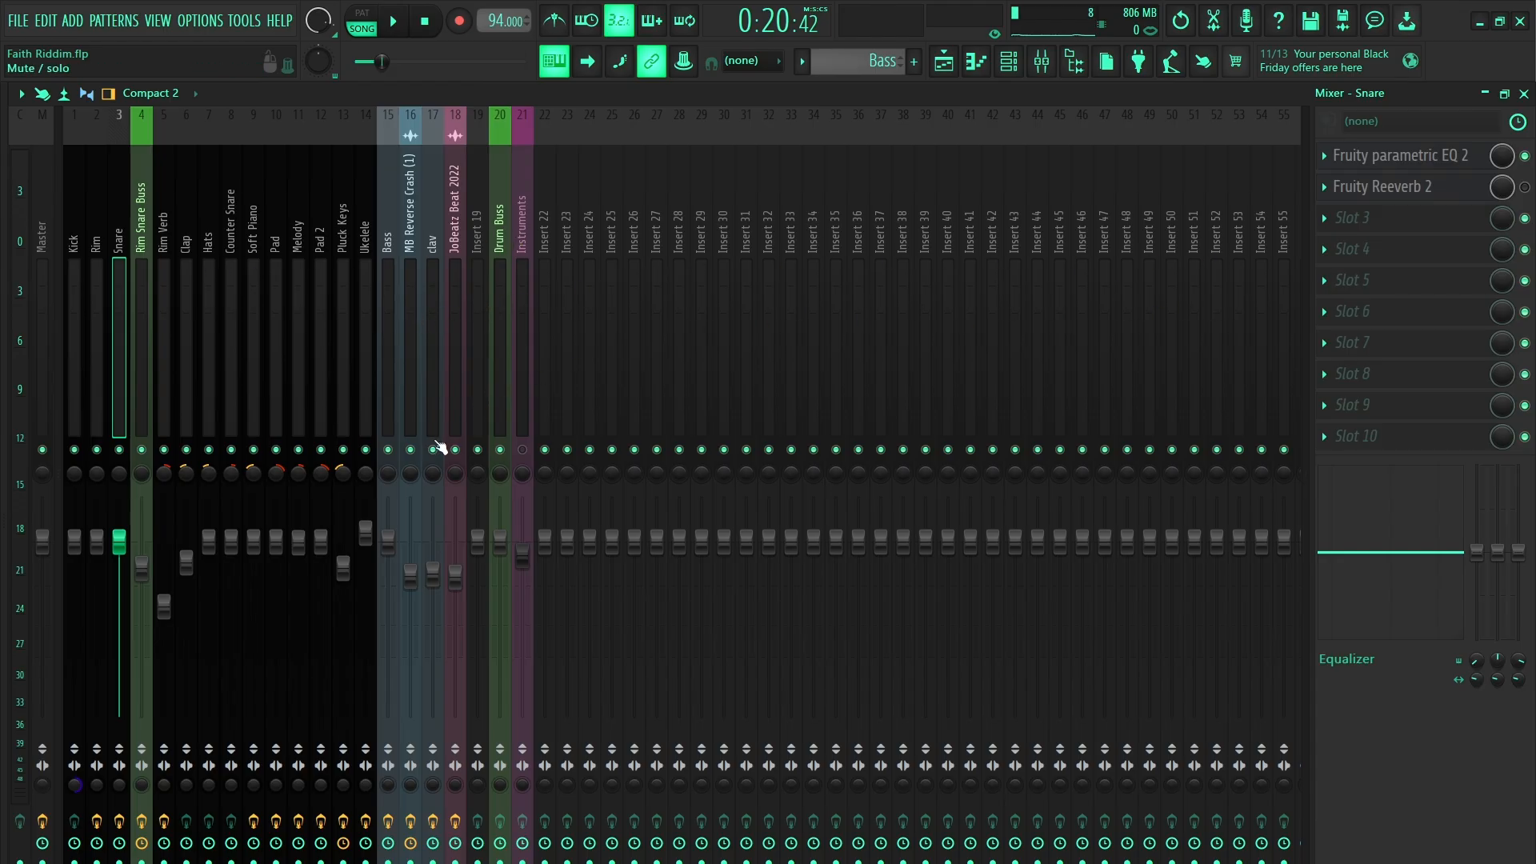
{"action": "key", "text": "space"}
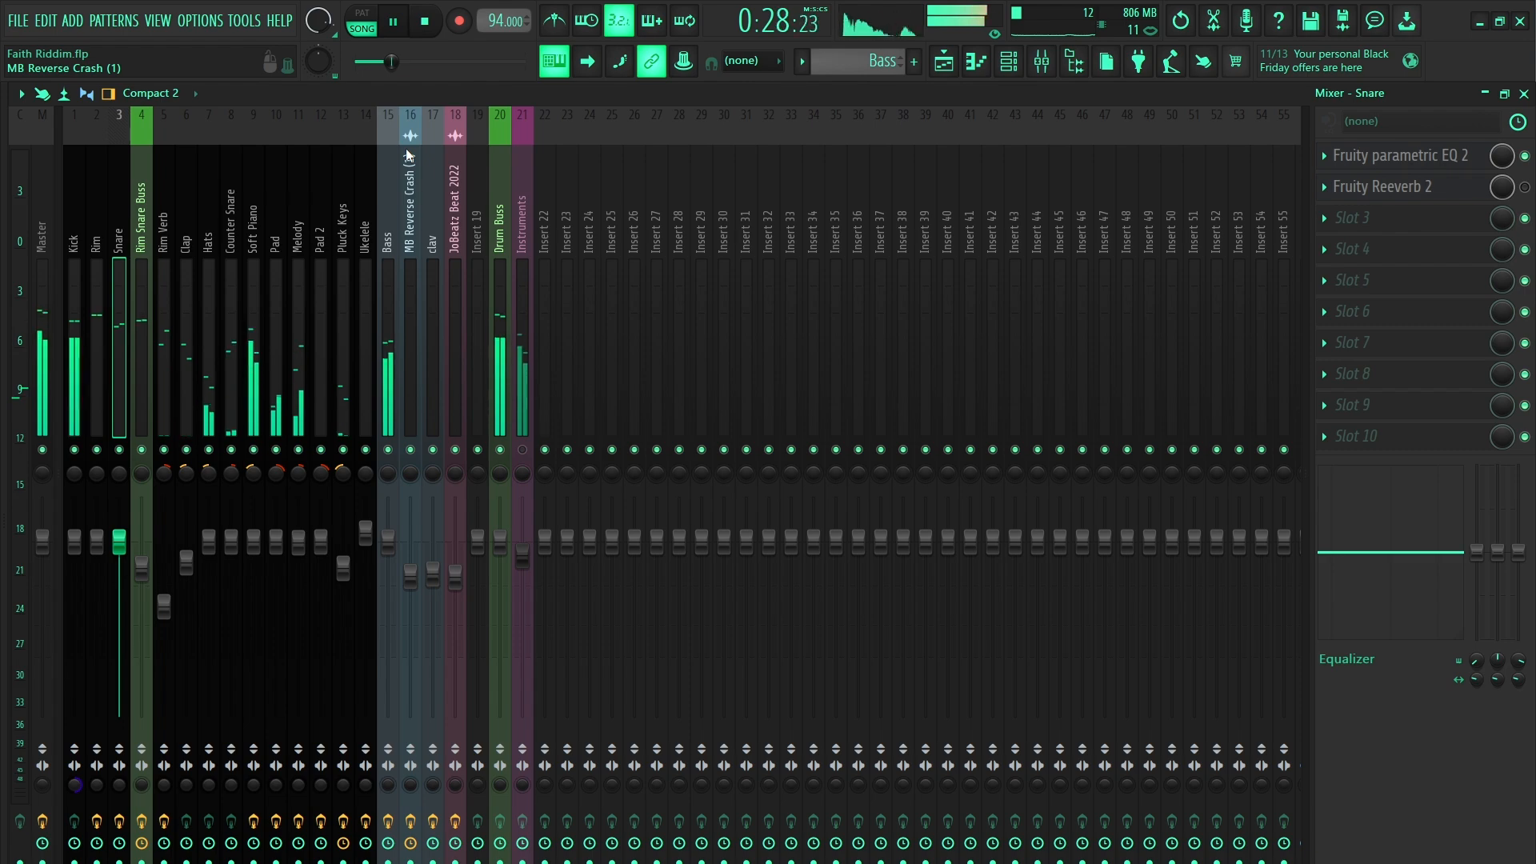
{"action": "left_click", "coordinate": [430, 35]}
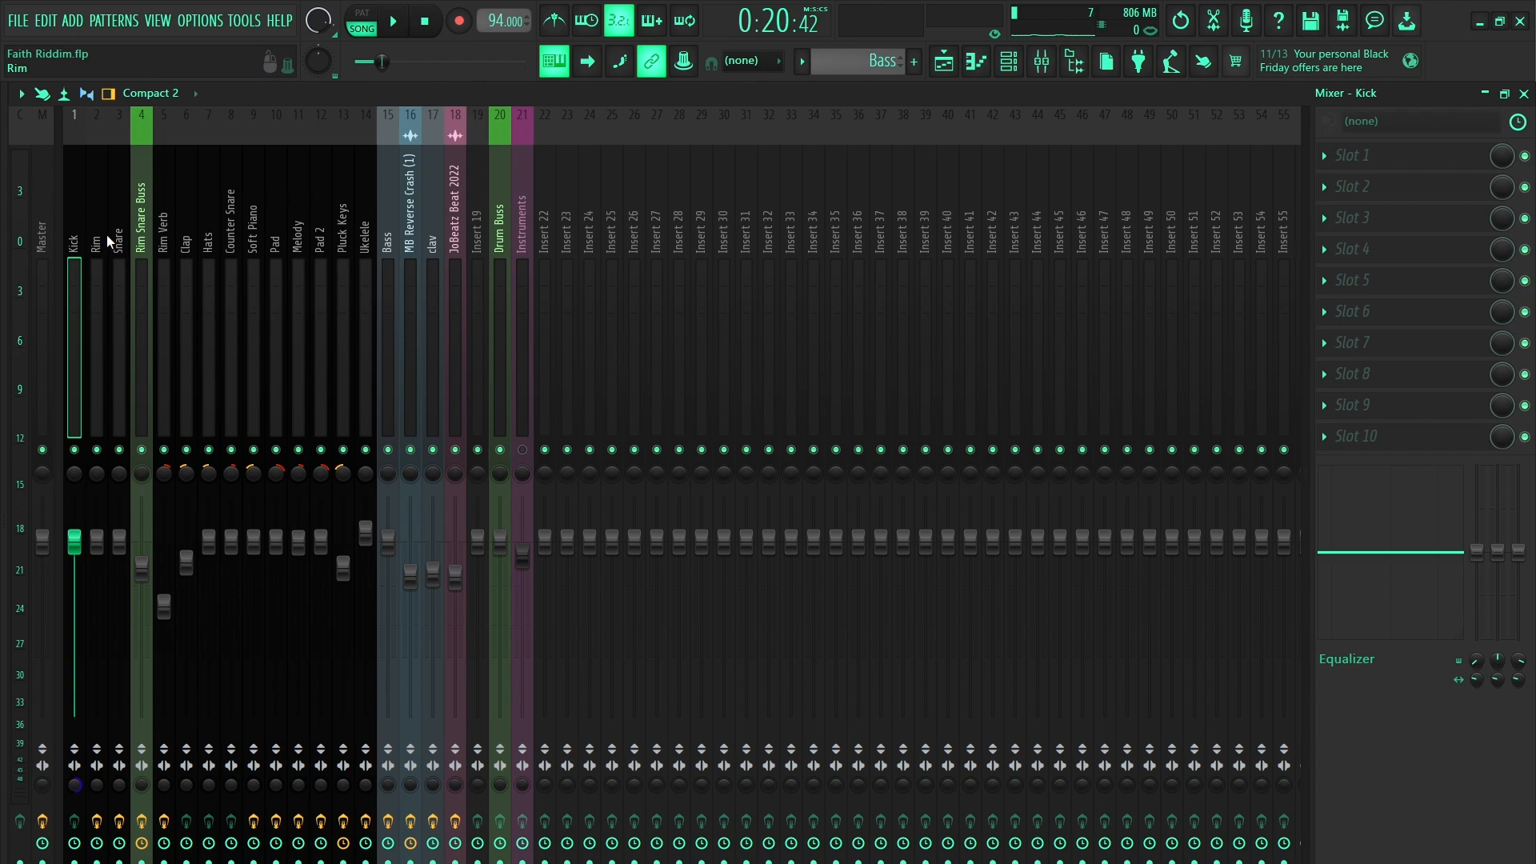
Mute Kick, all tracks from Rim Verb through Bass, and MB Reverse Crash, and audition the isolated Rim and Snare.
{"action": "left_click", "coordinate": [74, 451]}
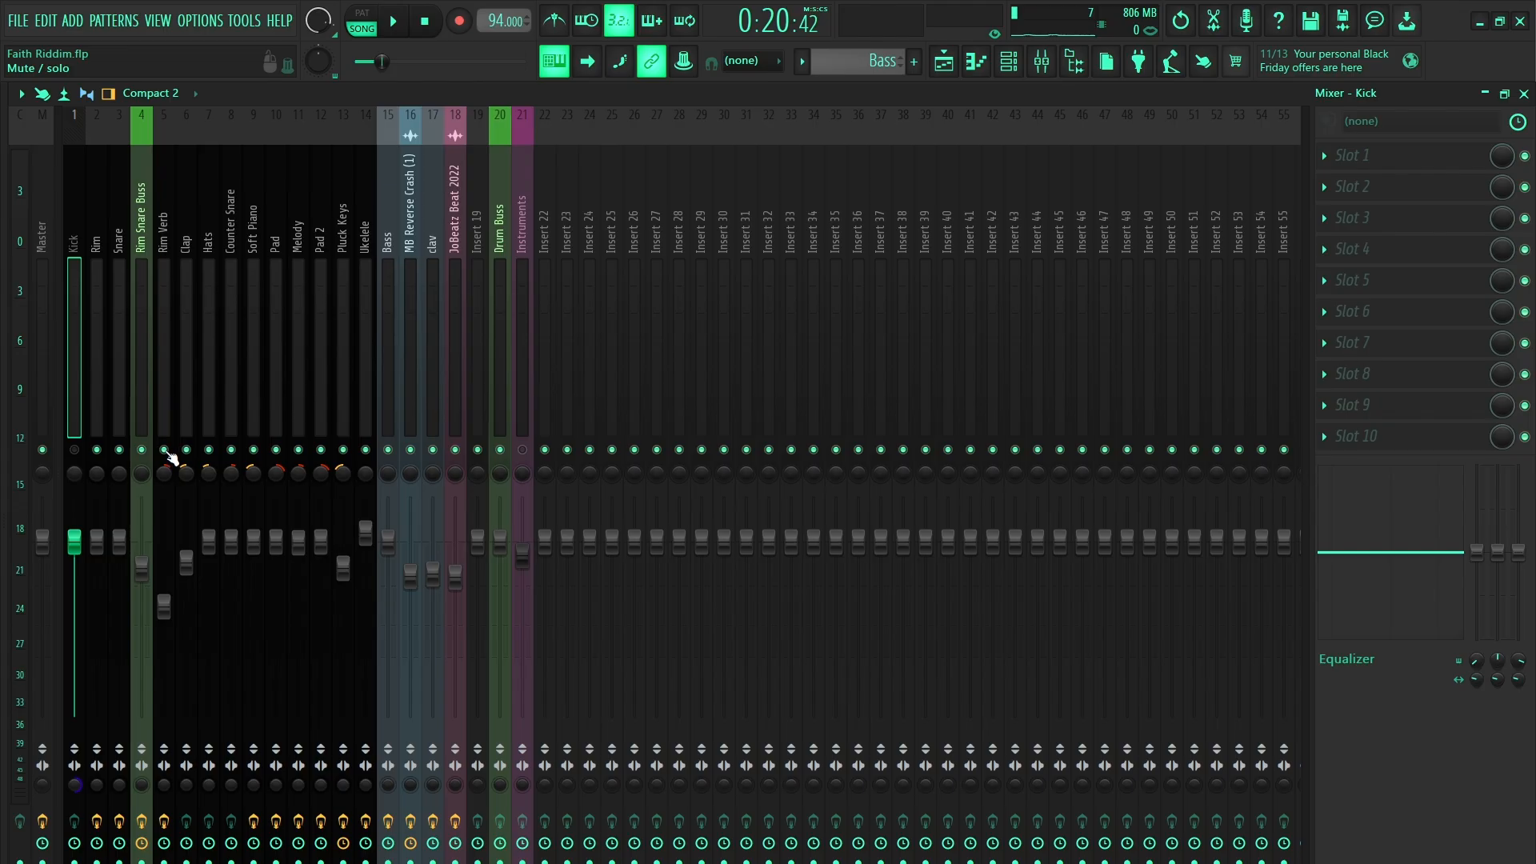
{"action": "left_click_drag", "start_coordinate": [166, 452], "coordinate": [388, 451]}
{"action": "key", "text": "space"}
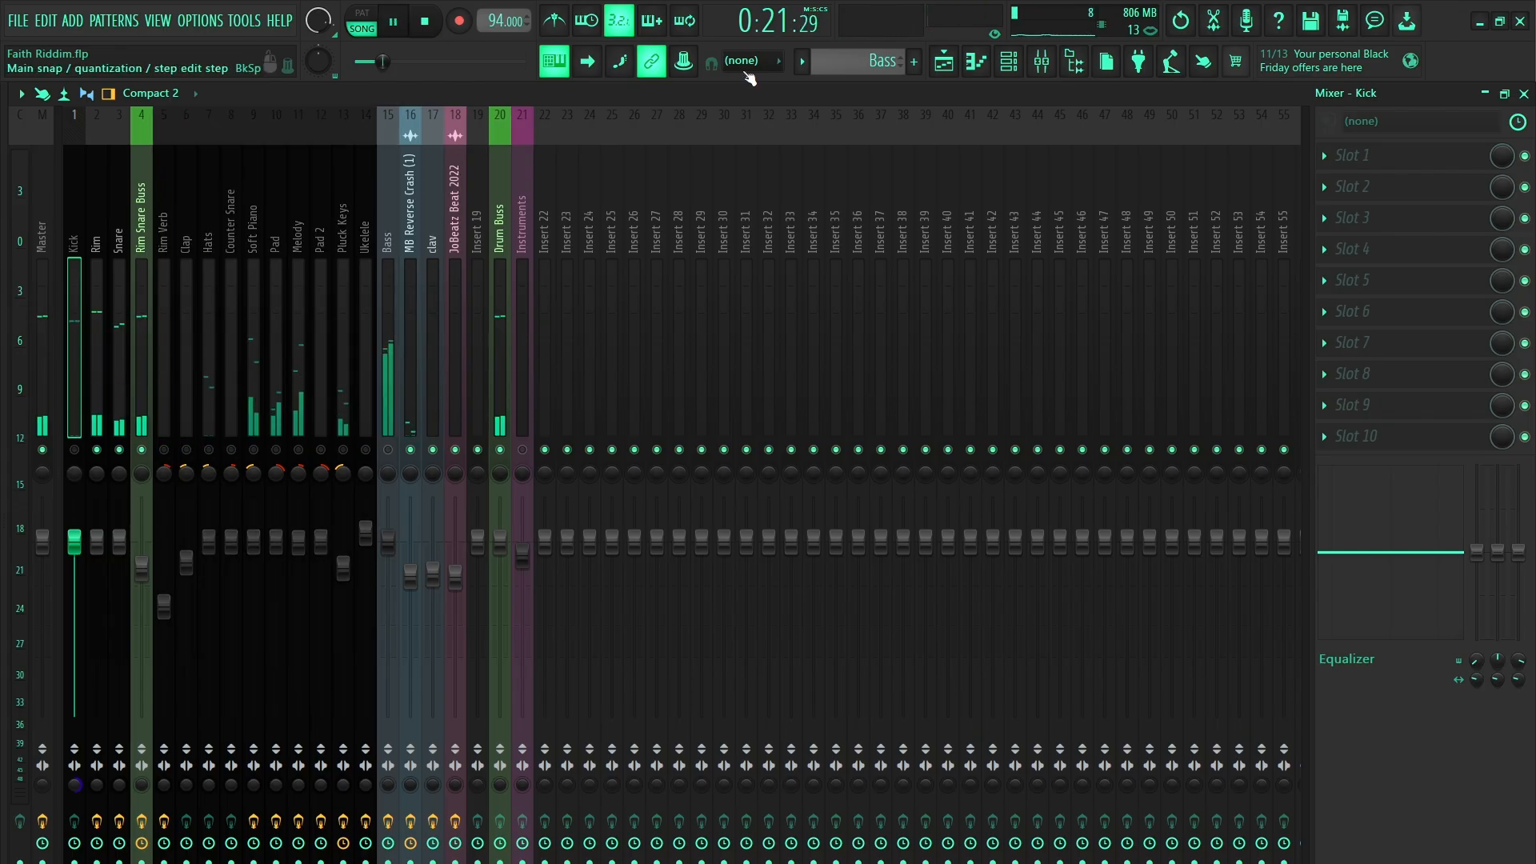
{"action": "left_click", "coordinate": [411, 450]}
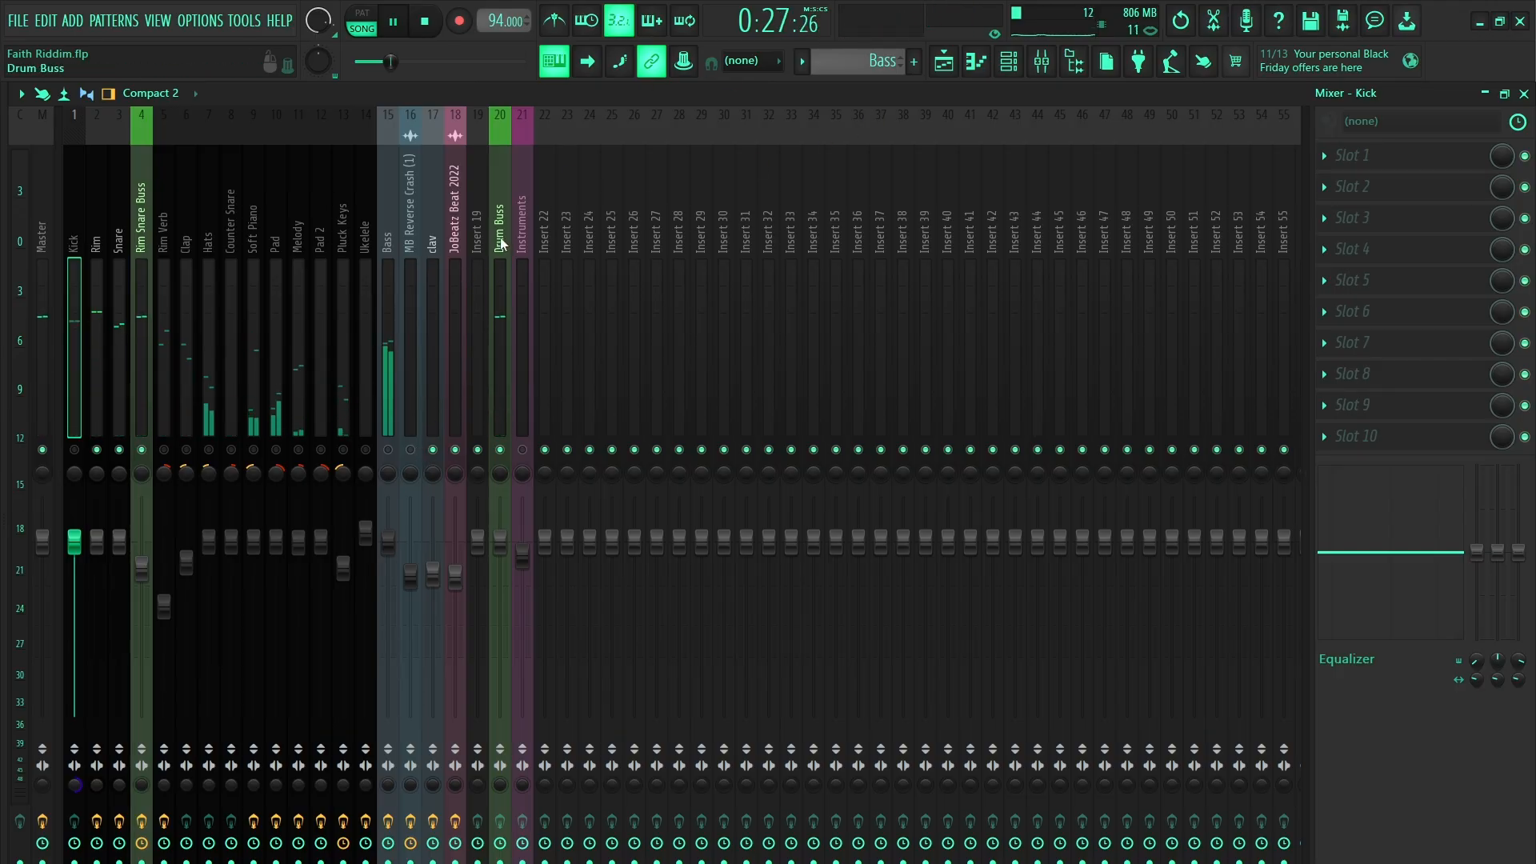
{"action": "left_click", "coordinate": [429, 34]}
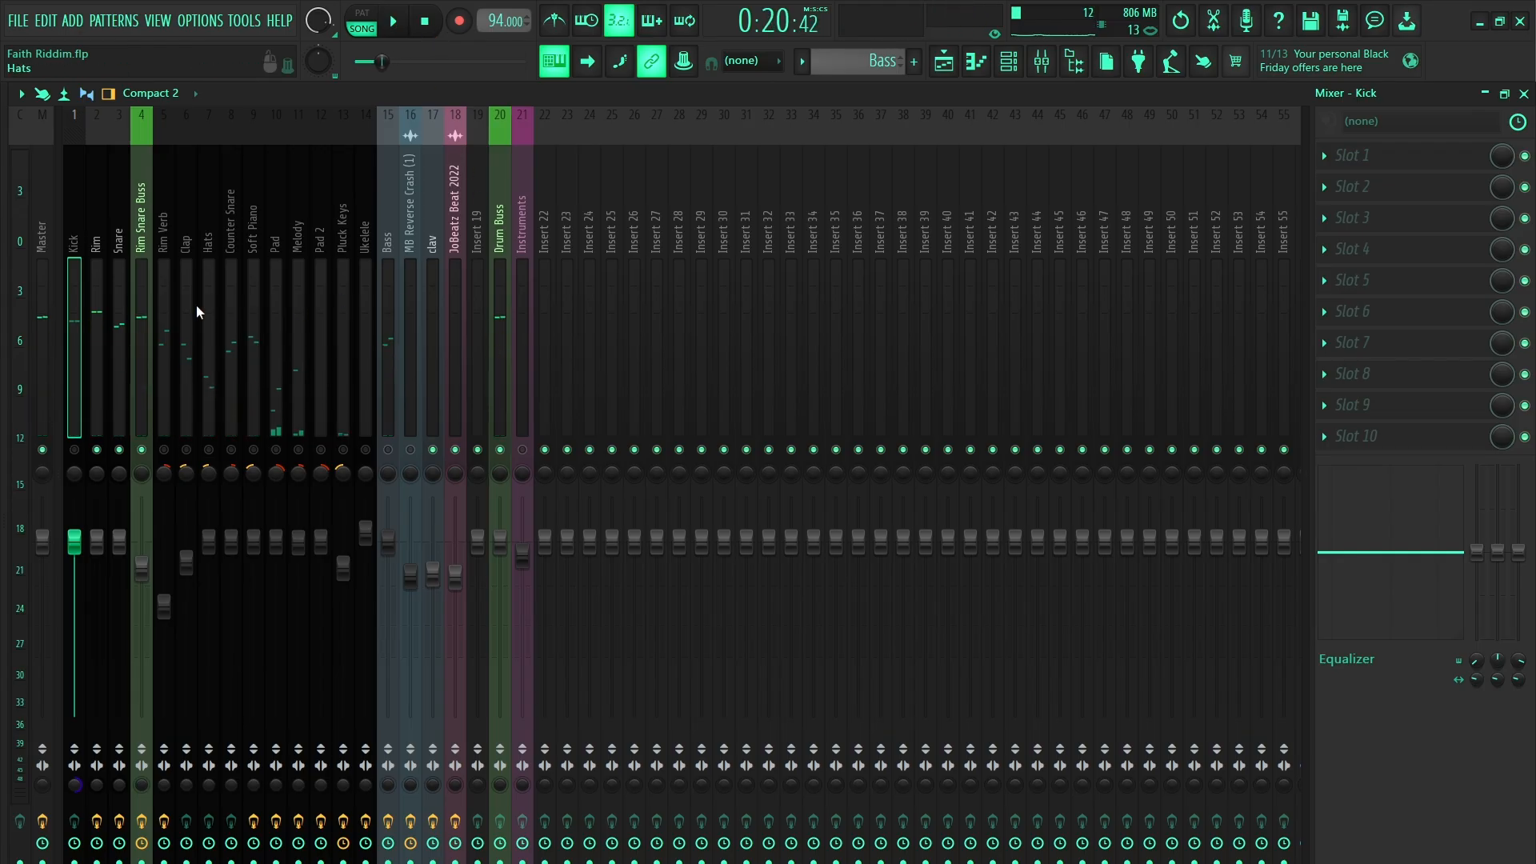
Examine the Fruity parametric EQ 2 curves on the Rim and Snare tracks.
{"action": "left_click", "coordinate": [97, 252]}
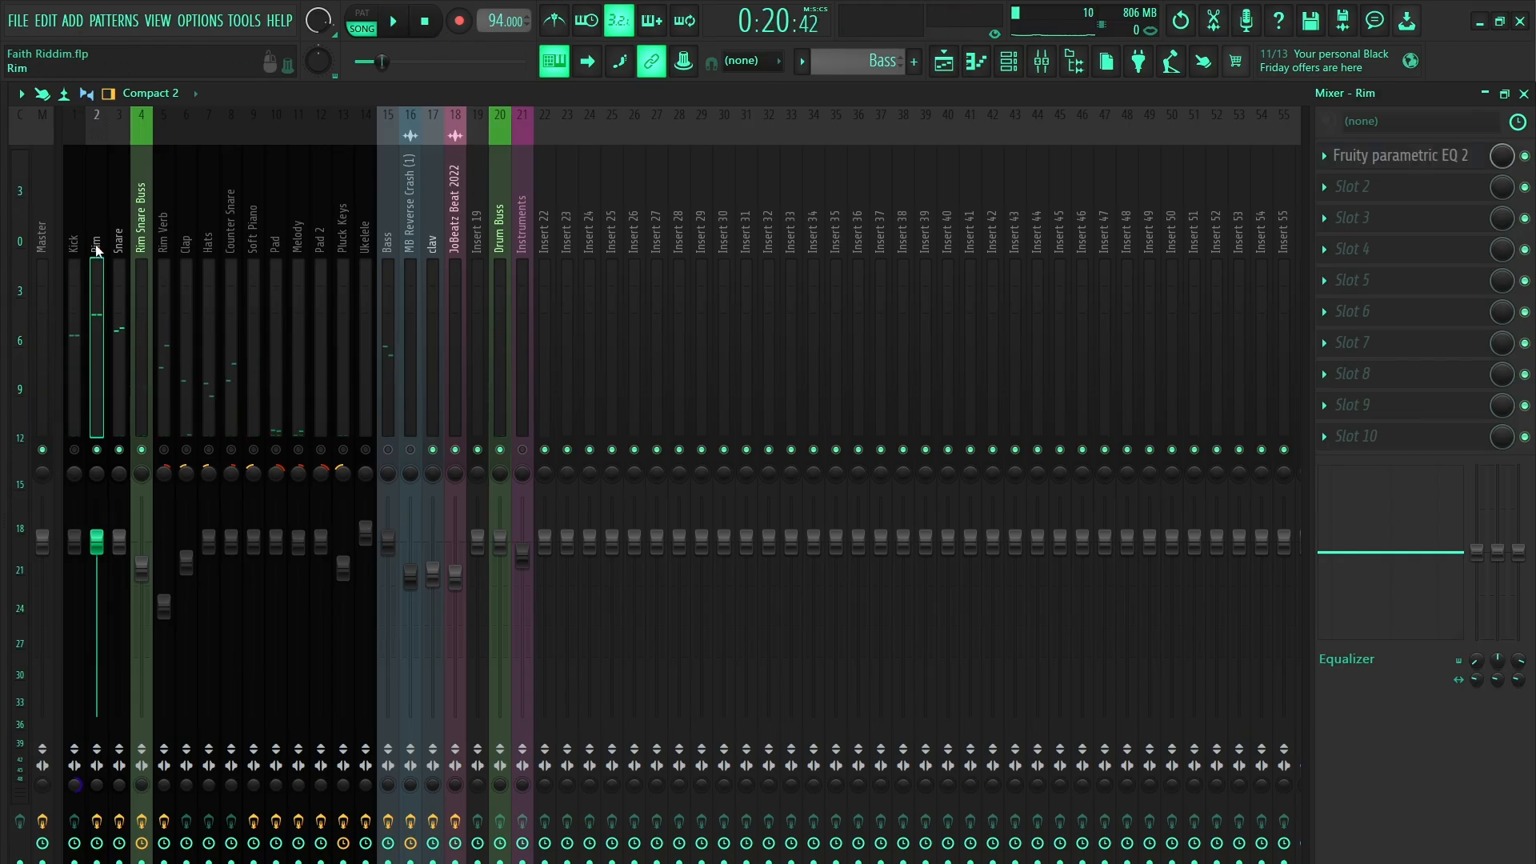
{"action": "left_click", "coordinate": [1382, 160]}
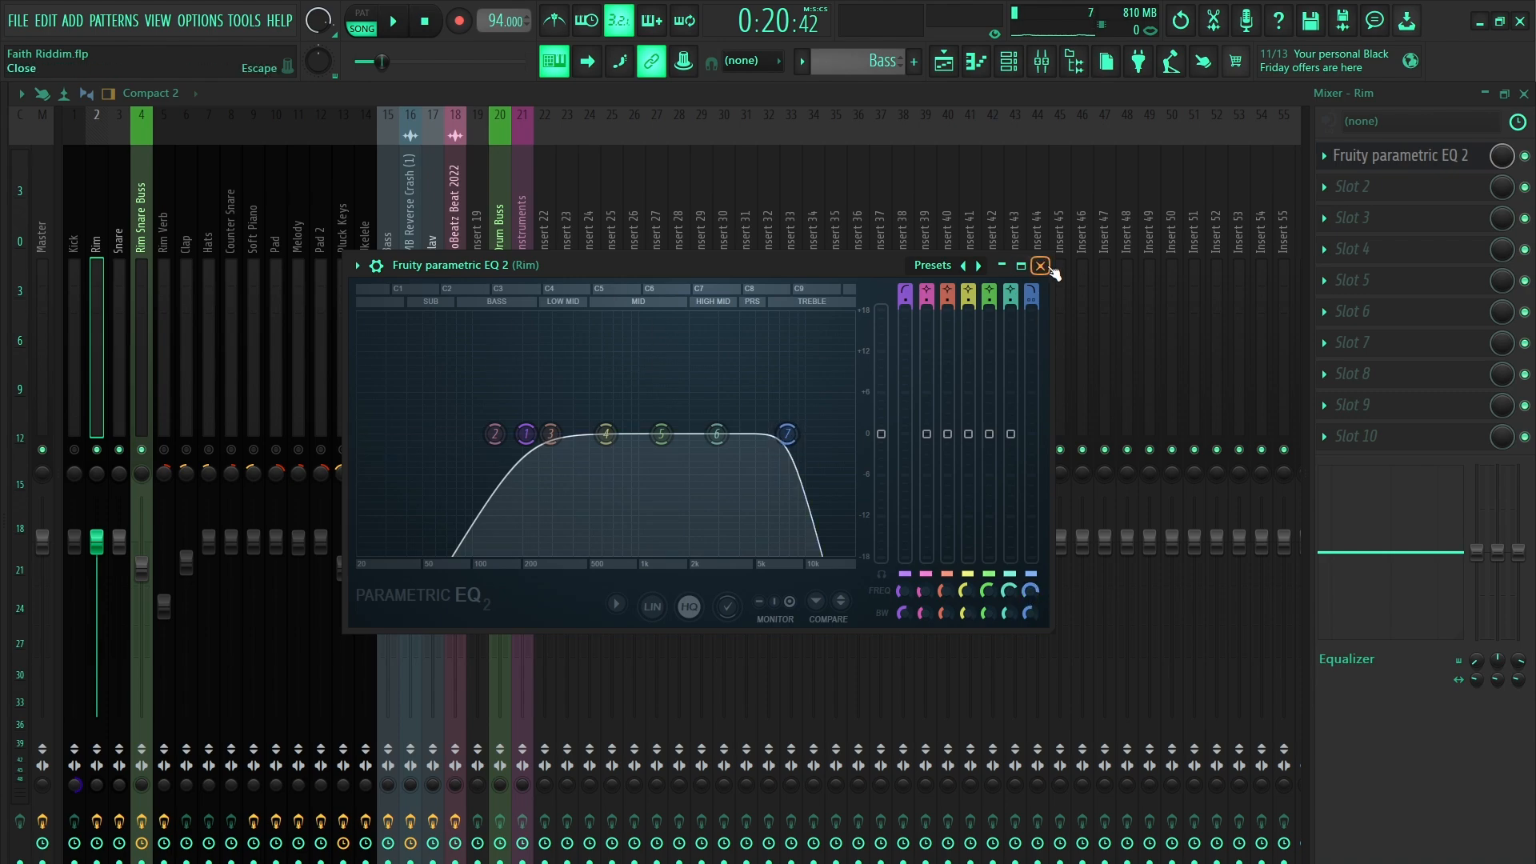
{"action": "left_click", "coordinate": [1040, 266]}
{"action": "left_click", "coordinate": [124, 248]}
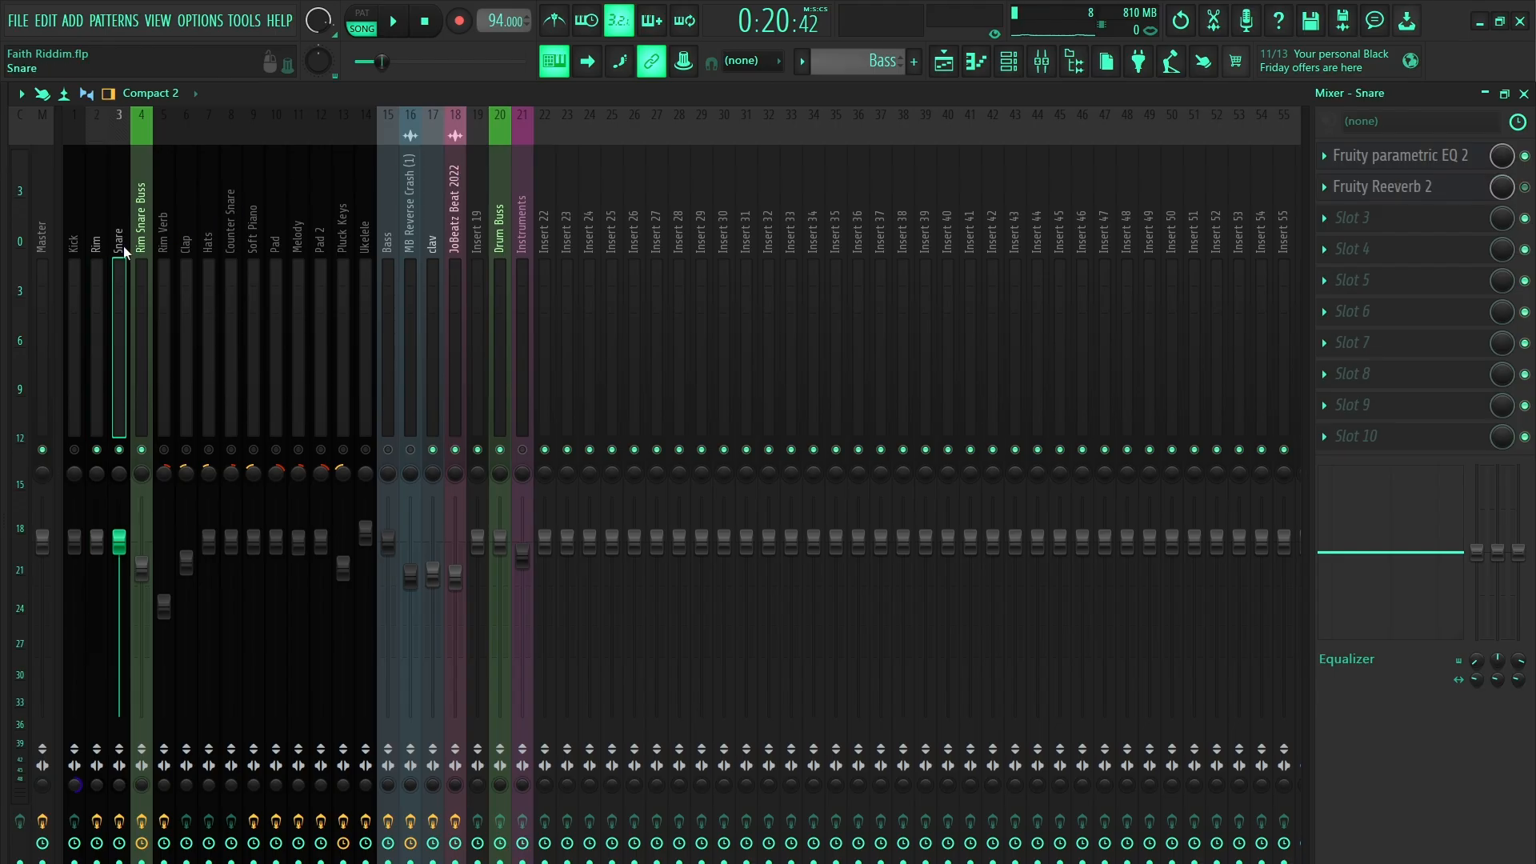
{"action": "left_click", "coordinate": [1360, 155]}
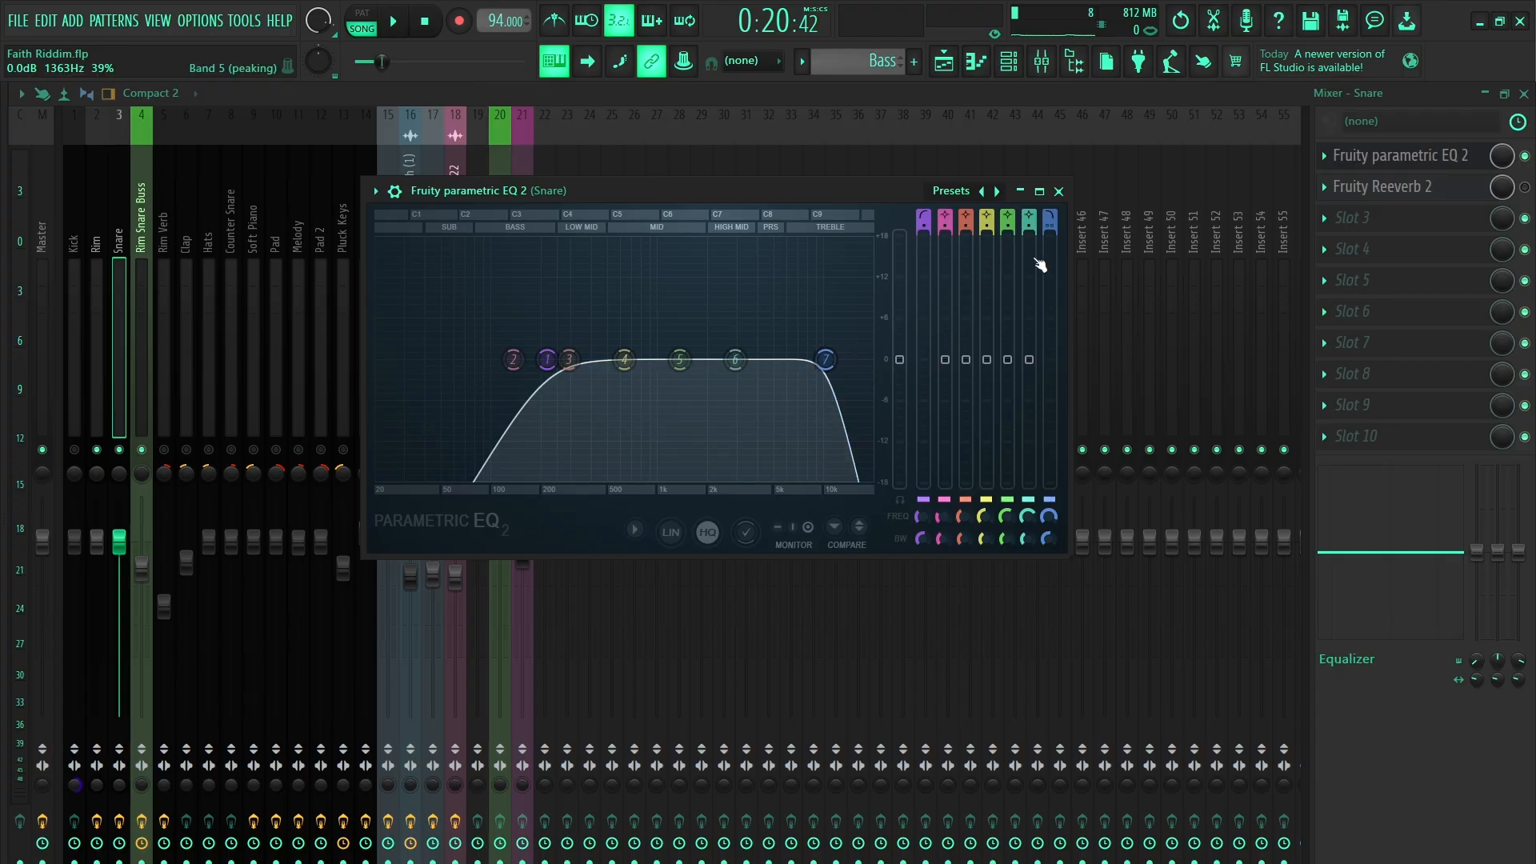
{"action": "left_click", "coordinate": [1059, 191]}
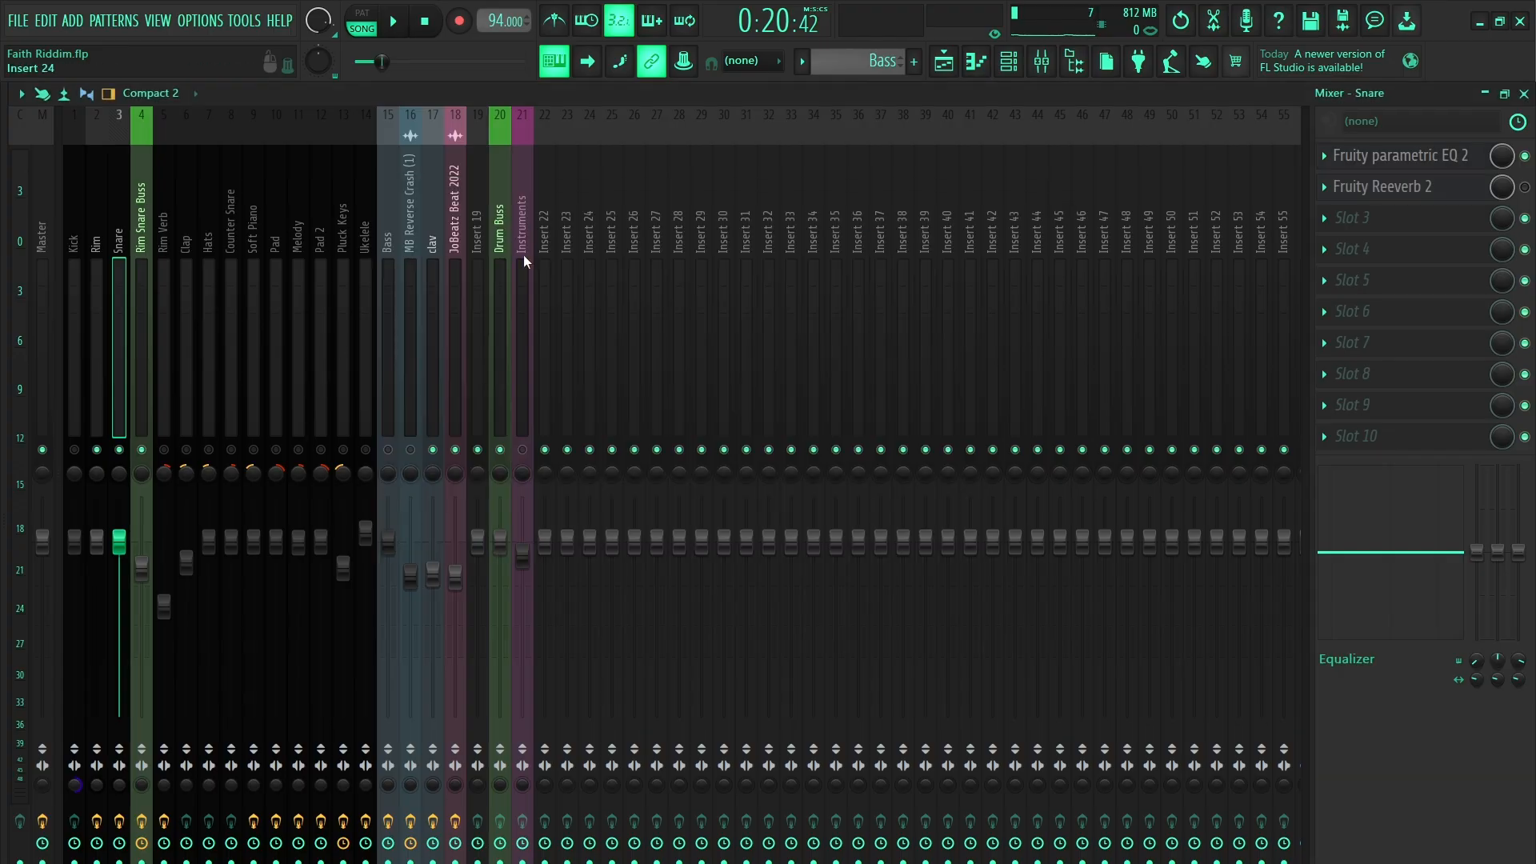
Compare the effect chains of the Rim, Snare and Rim Snare Buss tracks.
{"action": "left_click", "coordinate": [95, 248]}
{"action": "left_click", "coordinate": [114, 246]}
{"action": "left_click", "coordinate": [99, 242]}
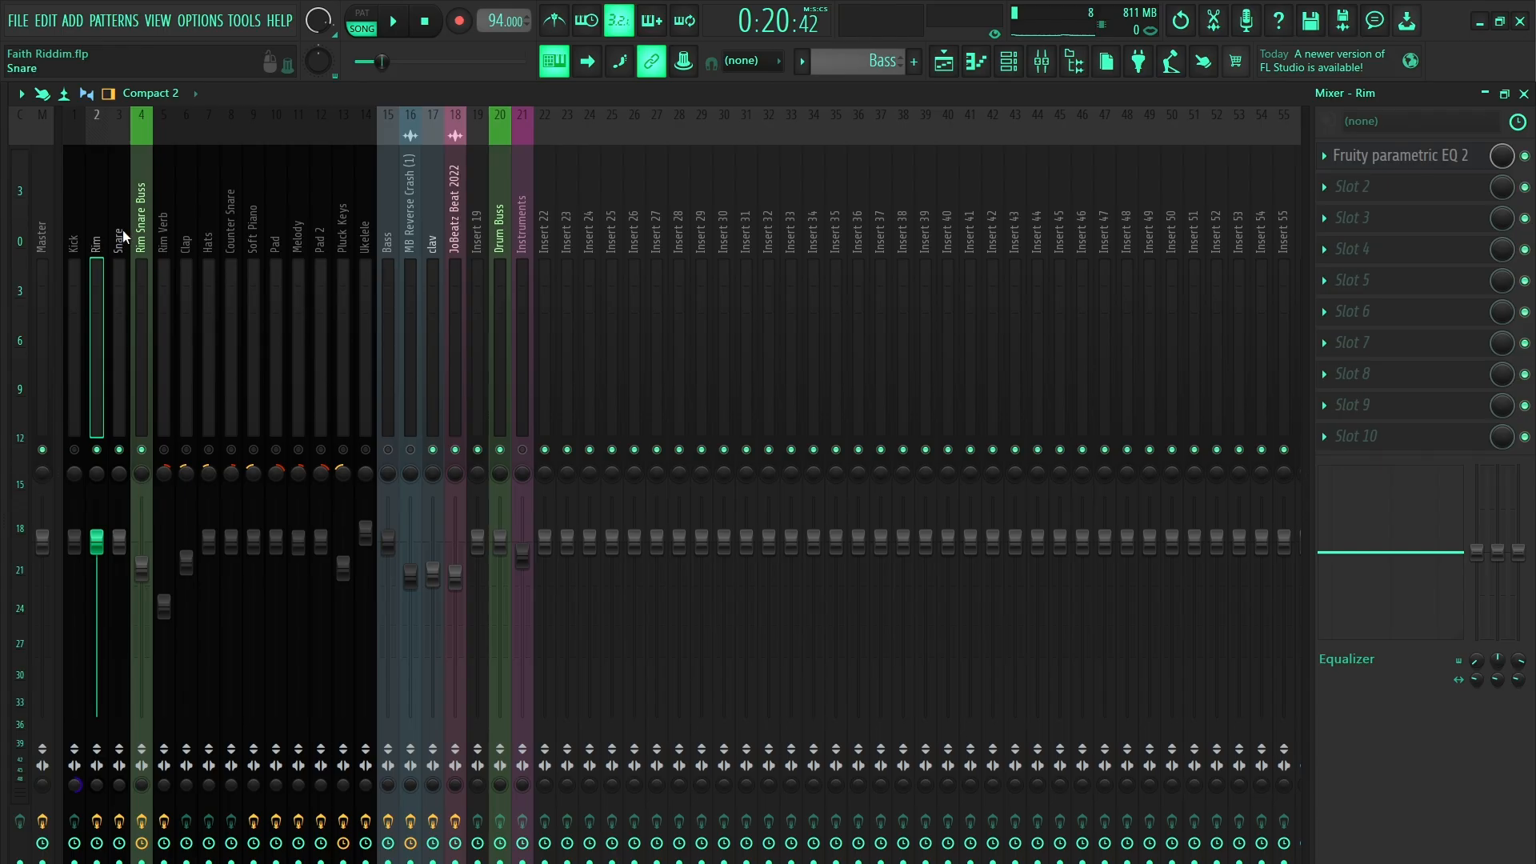
{"action": "left_click", "coordinate": [144, 217]}
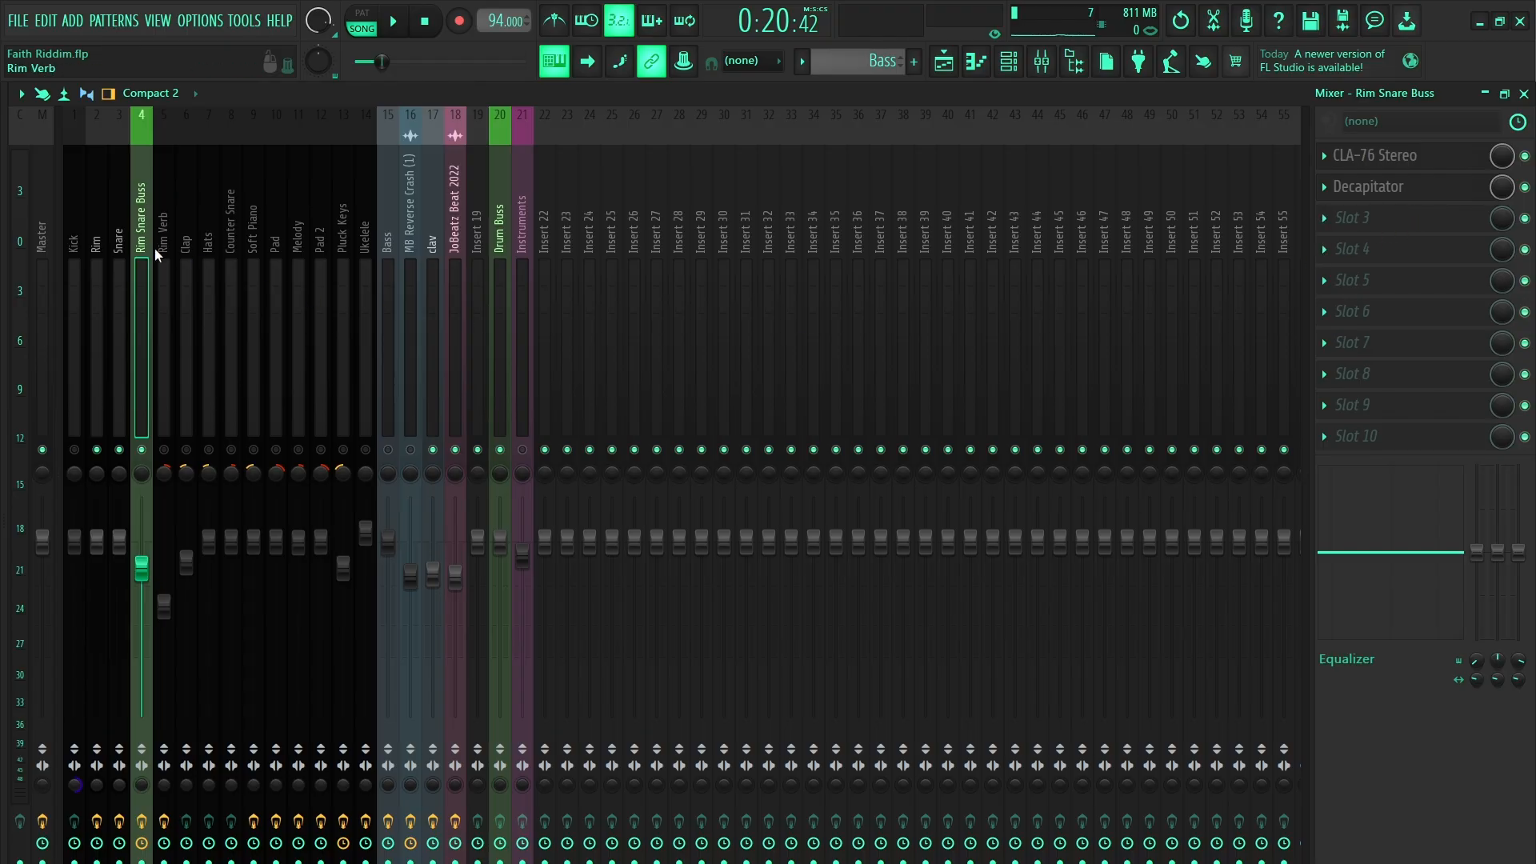
{"action": "left_click", "coordinate": [122, 243]}
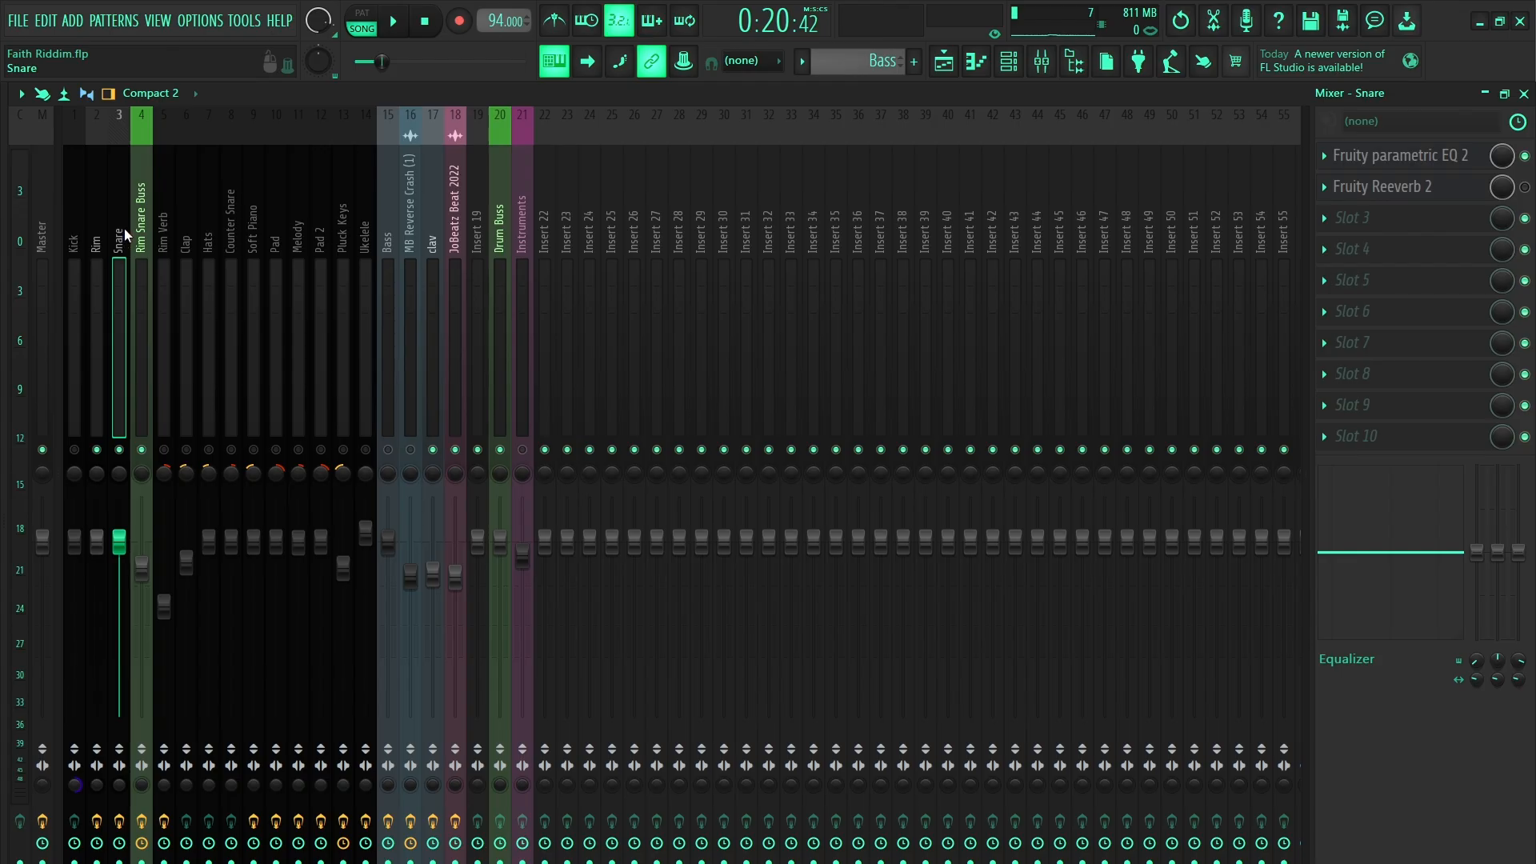
Bypass CLA-76 Stereo and Decapitator on the Rim Snare Buss and audition the unprocessed rim and snare.
{"action": "left_click", "coordinate": [135, 225]}
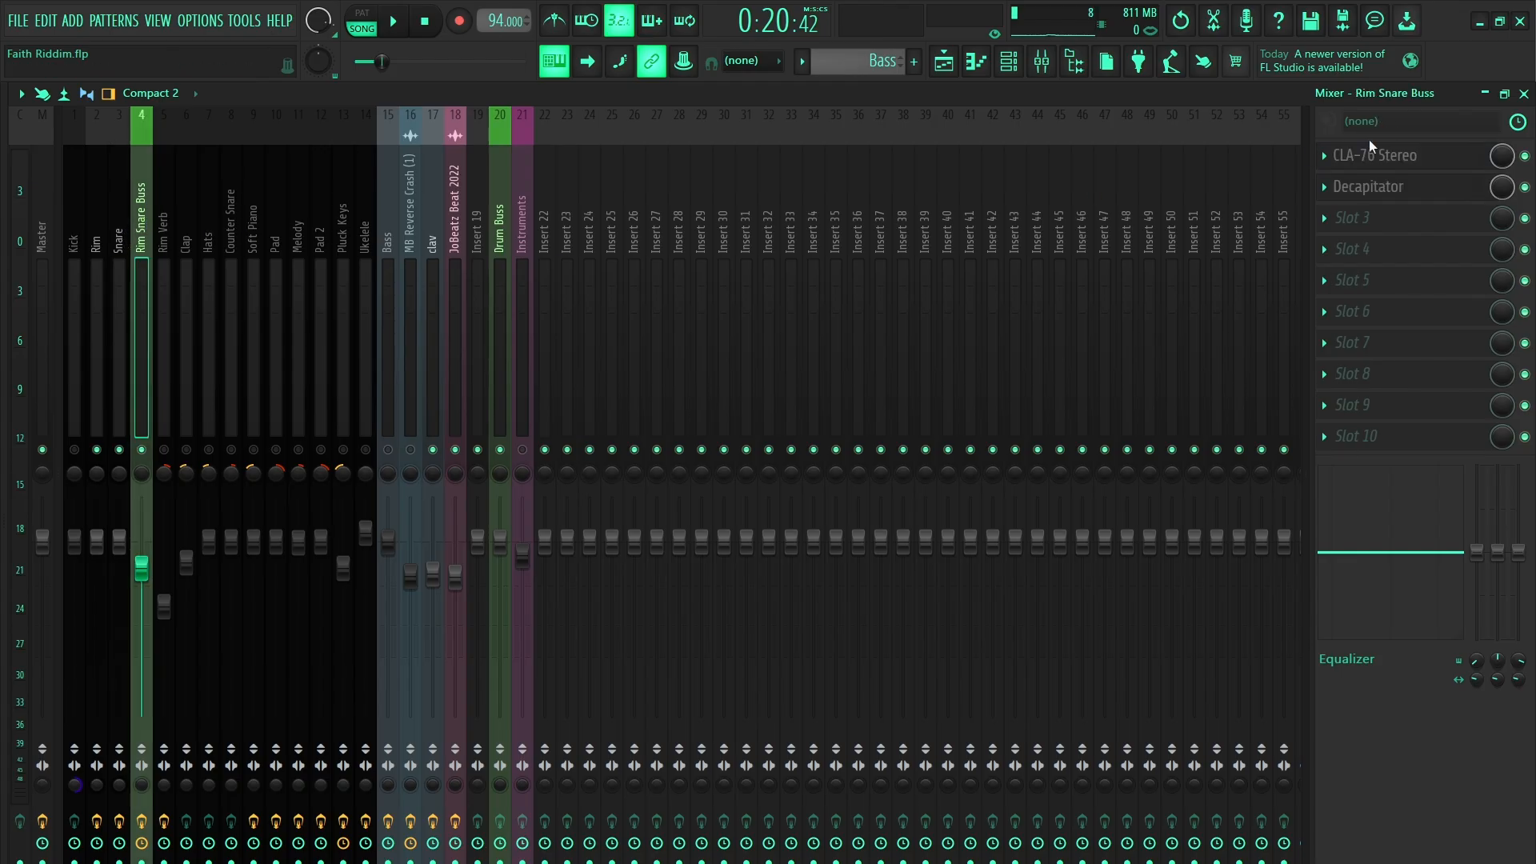
{"action": "left_click", "coordinate": [1524, 156]}
{"action": "left_click", "coordinate": [1525, 187]}
{"action": "left_click", "coordinate": [394, 30]}
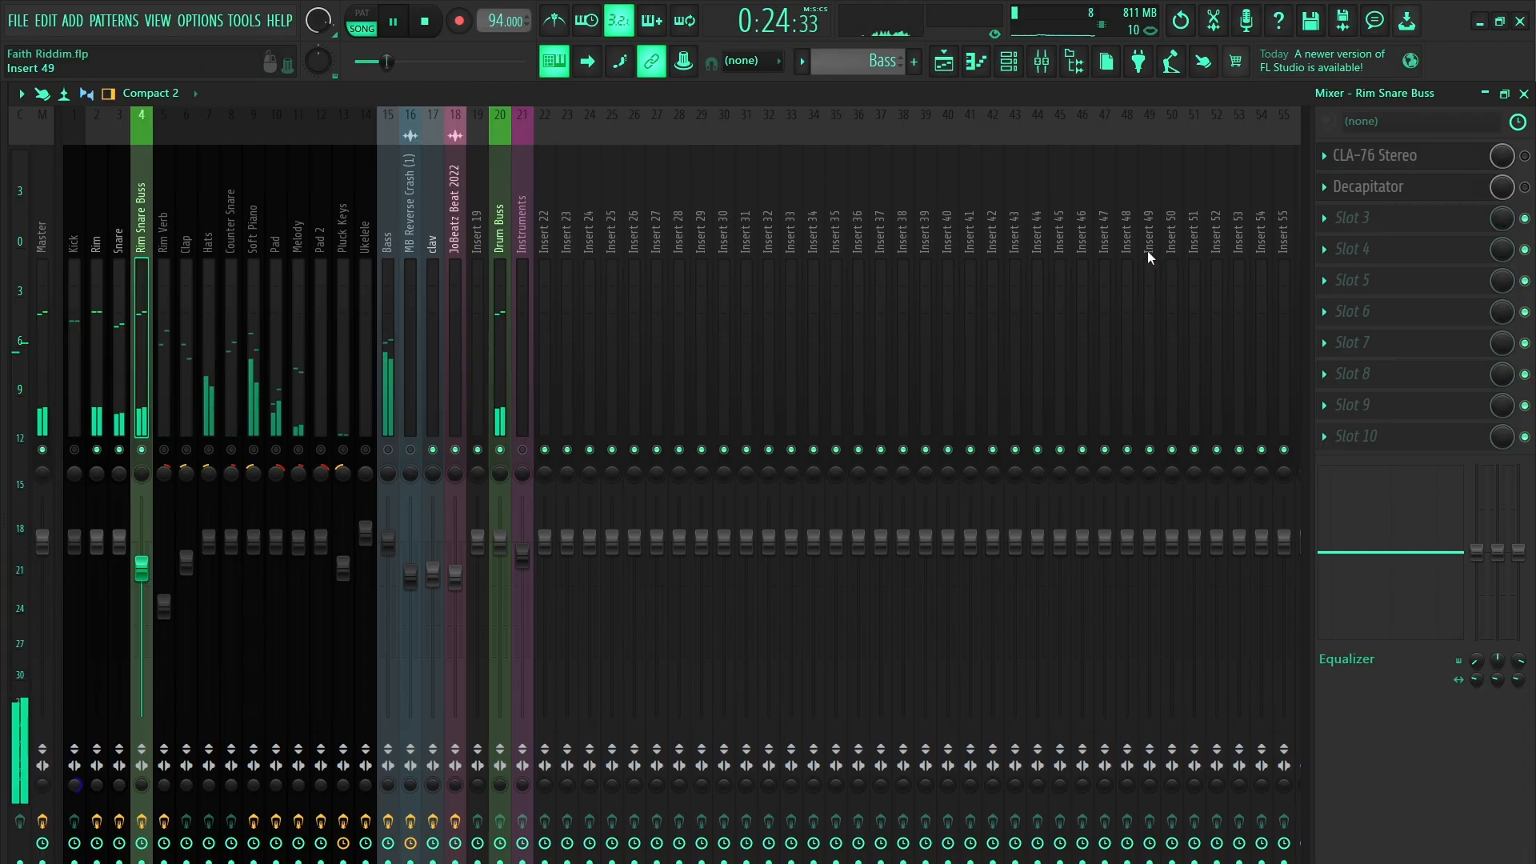
{"action": "left_click", "coordinate": [425, 22]}
Enable CLA-76 Stereo on the Rim Snare Buss and examine the compressor's settings and meter during playback.
{"action": "left_click", "coordinate": [1525, 156]}
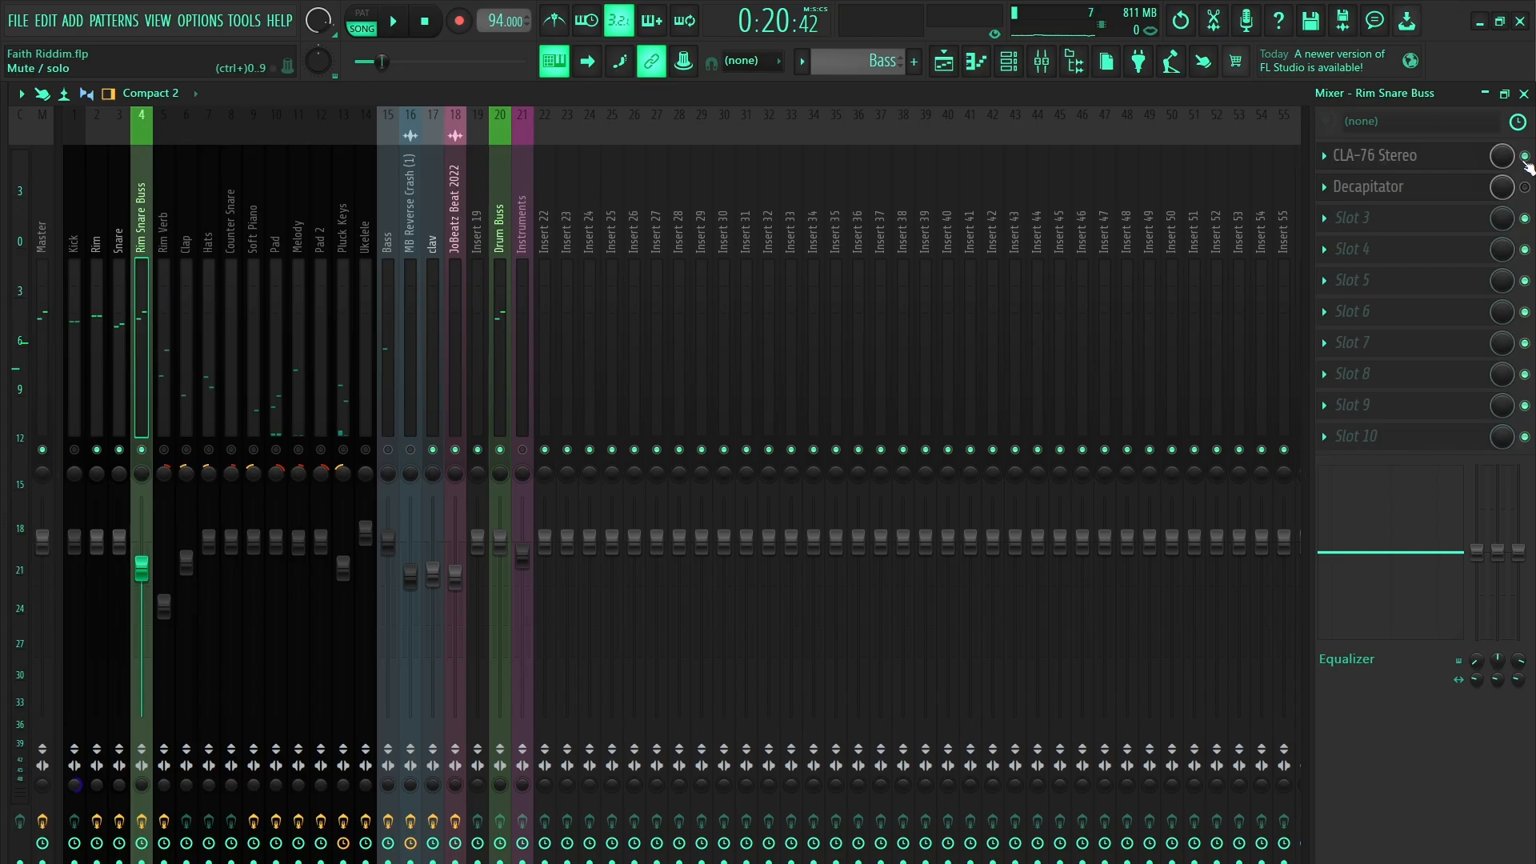
{"action": "left_click", "coordinate": [1374, 156]}
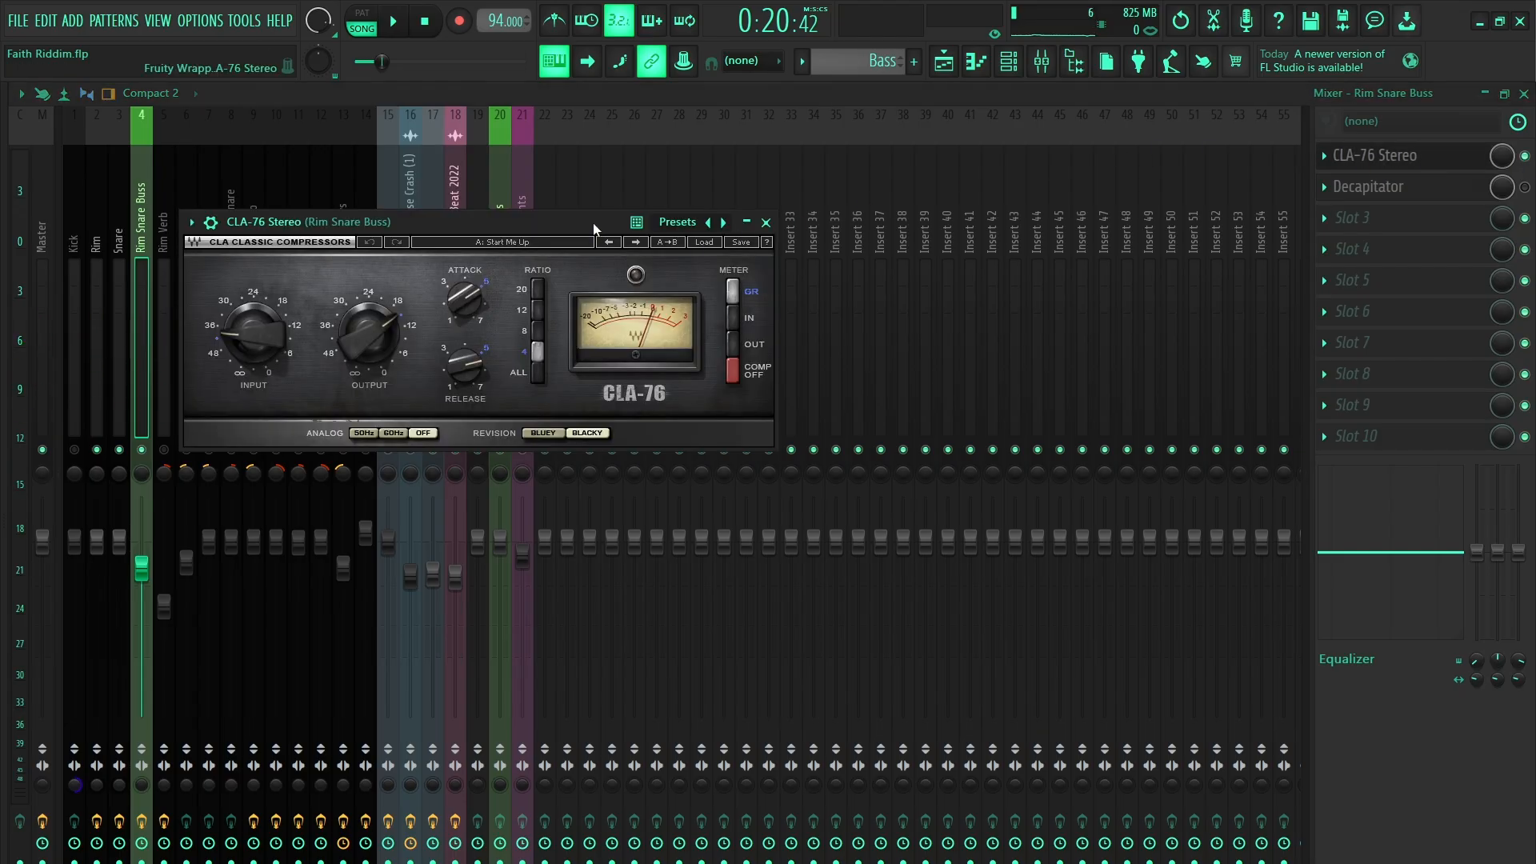
{"action": "left_click_drag", "start_coordinate": [593, 222], "coordinate": [768, 213]}
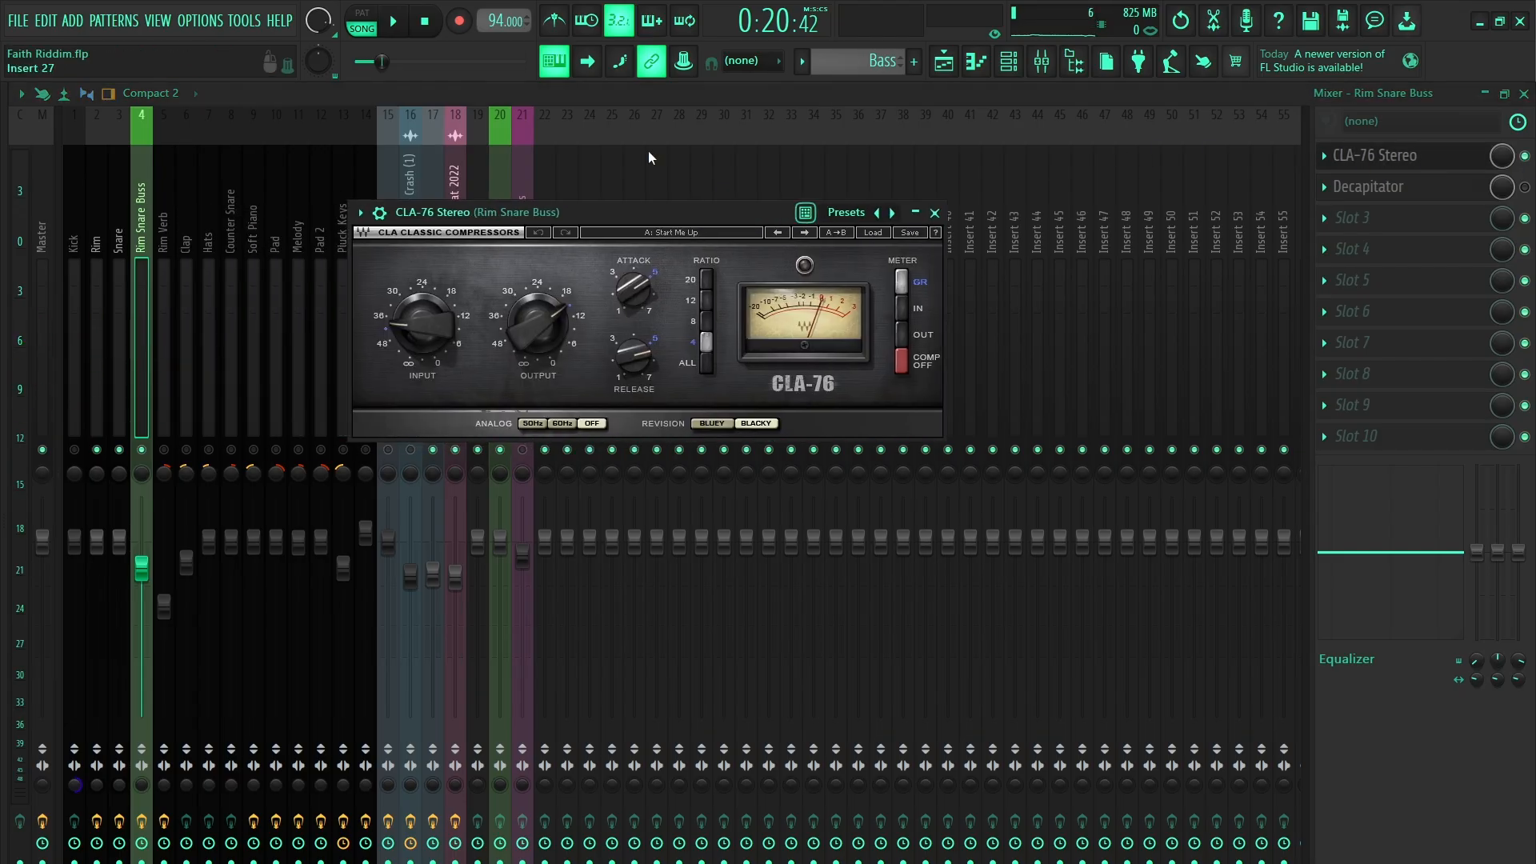
{"action": "left_click", "coordinate": [409, 29]}
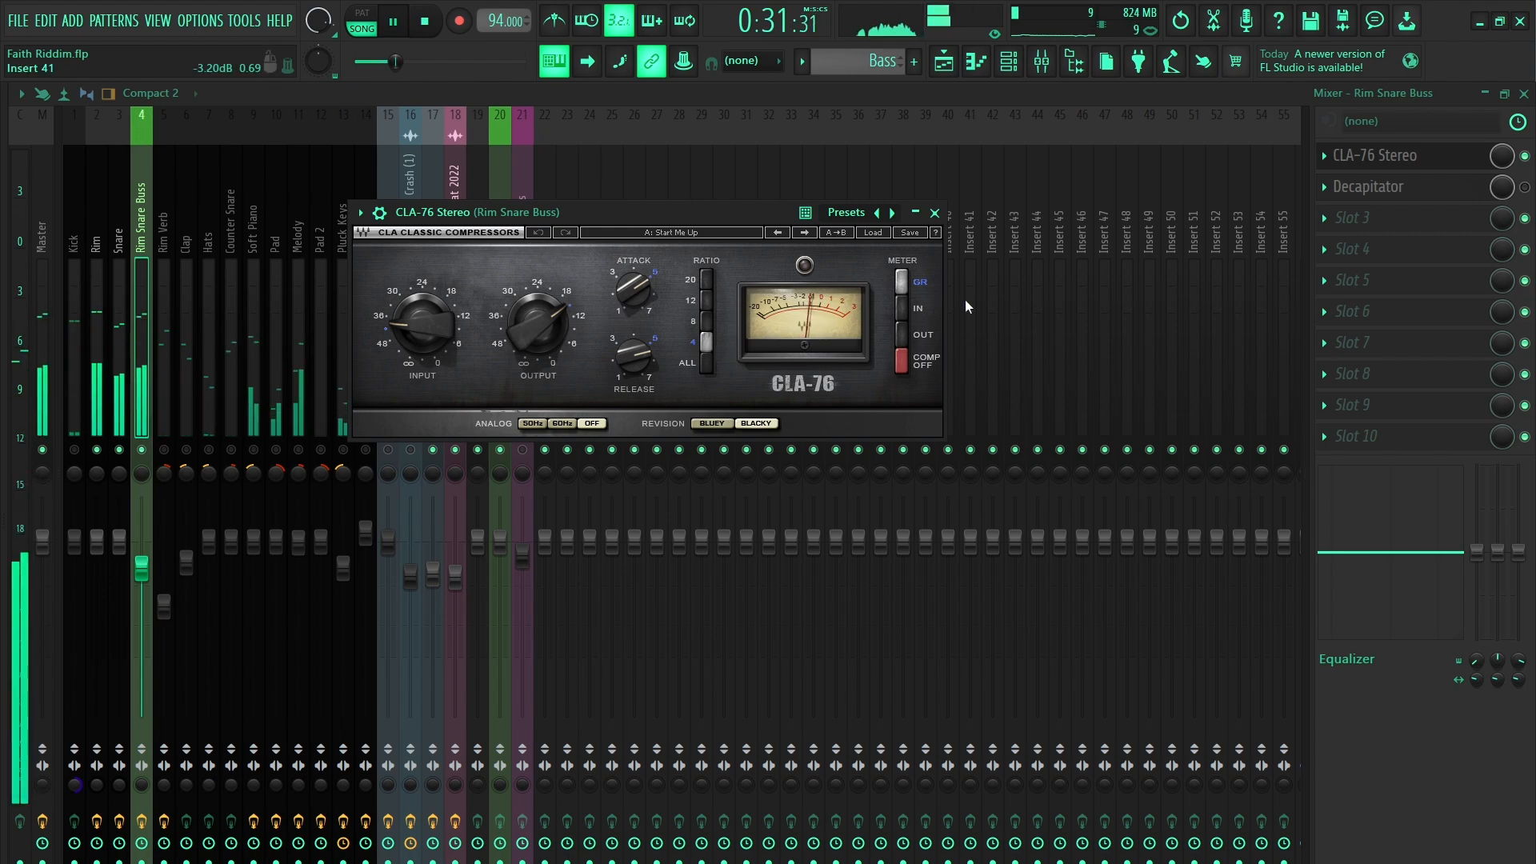
{"action": "left_click", "coordinate": [424, 22]}
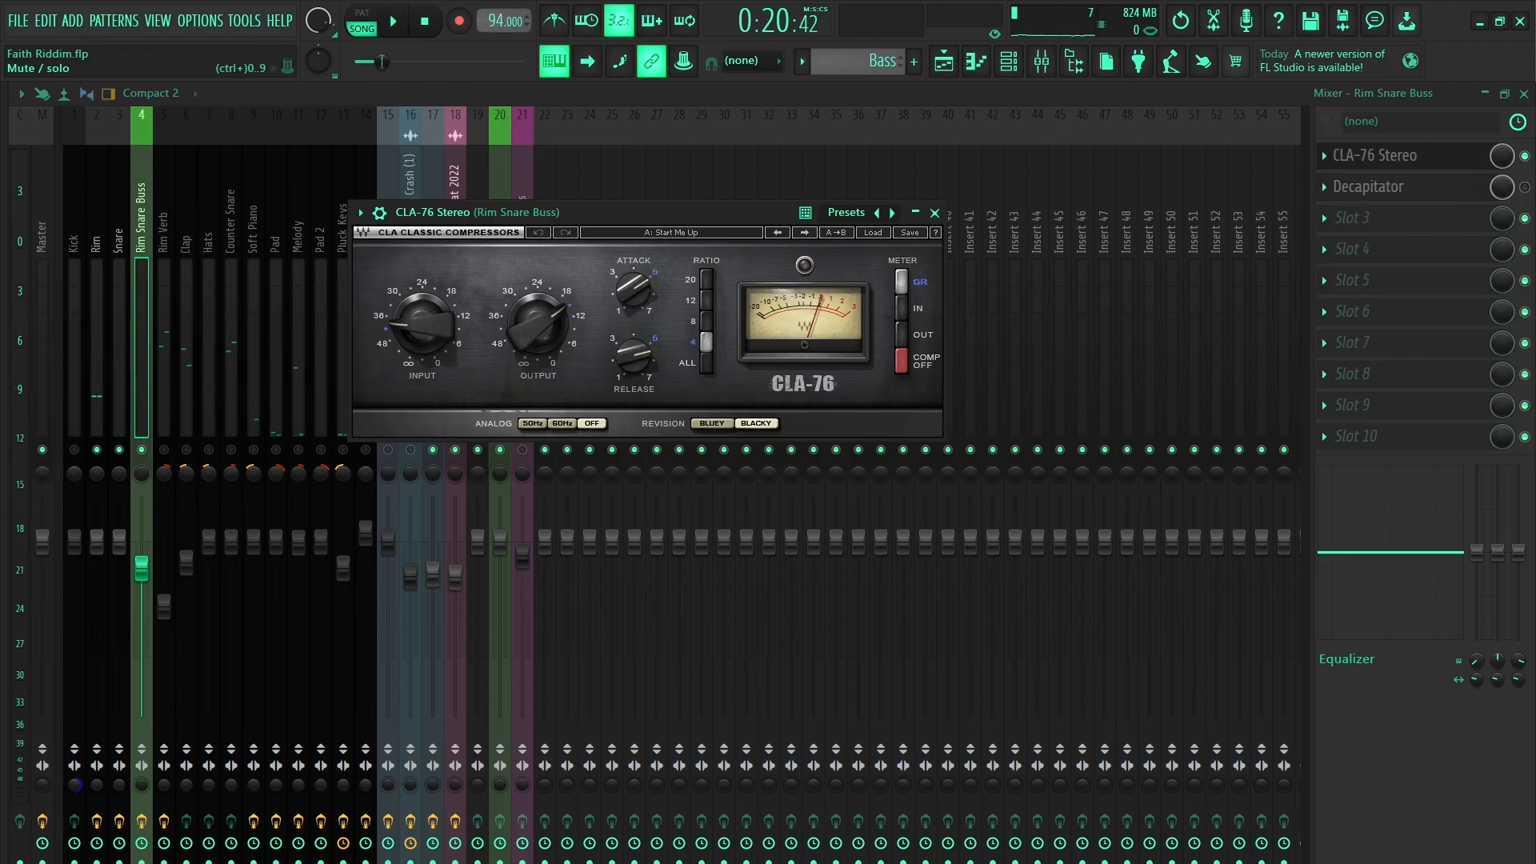
Enable Decapitator on the Rim Snare Buss and examine its saturation settings during playback.
{"action": "left_click", "coordinate": [1525, 188]}
{"action": "left_click", "coordinate": [390, 19]}
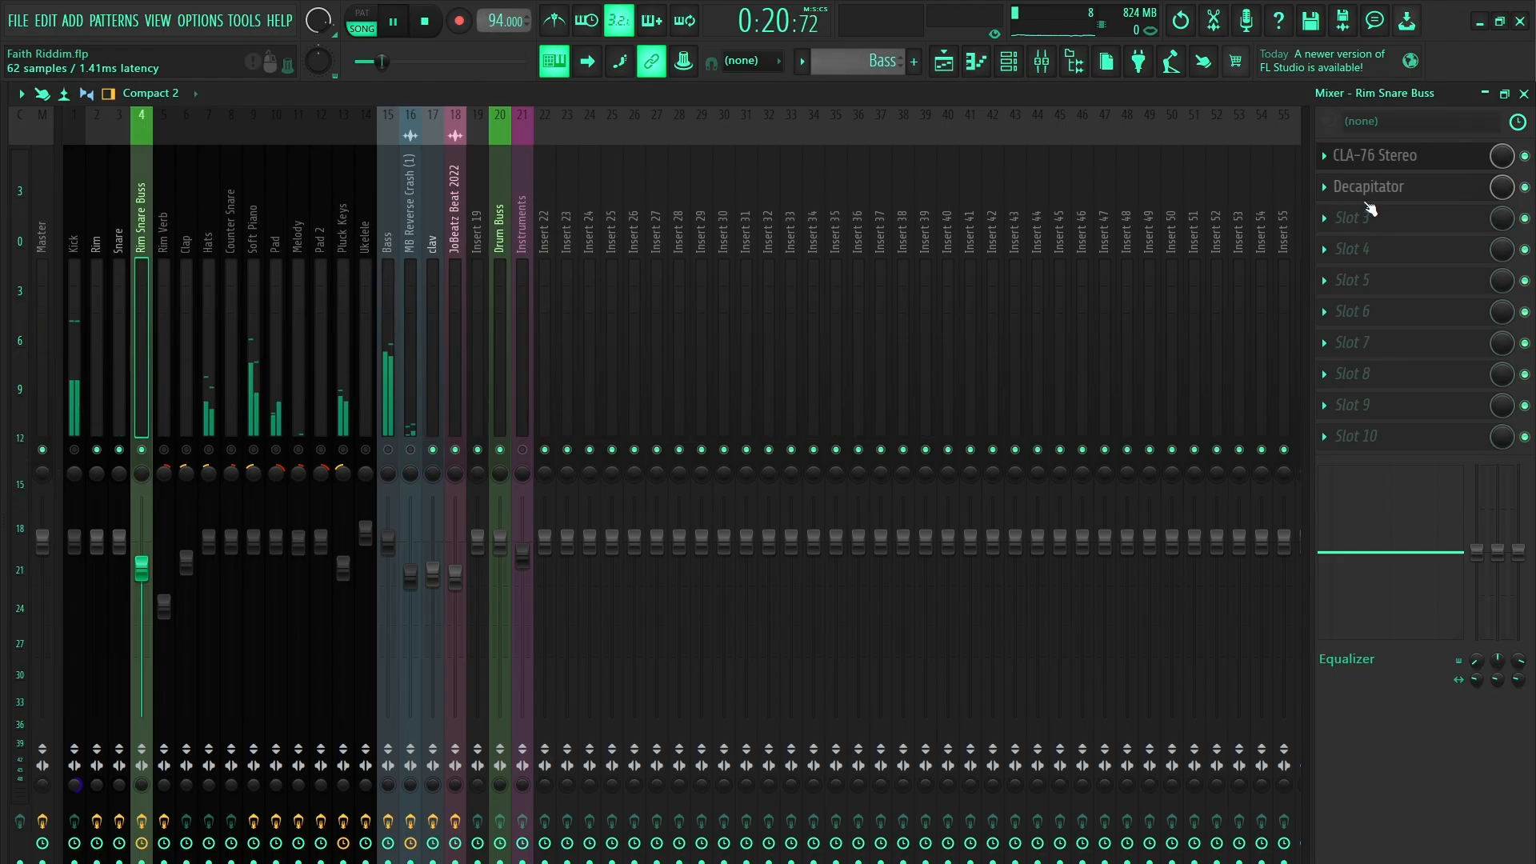
{"action": "left_click", "coordinate": [1384, 190]}
{"action": "left_click_drag", "start_coordinate": [520, 254], "coordinate": [765, 219]}
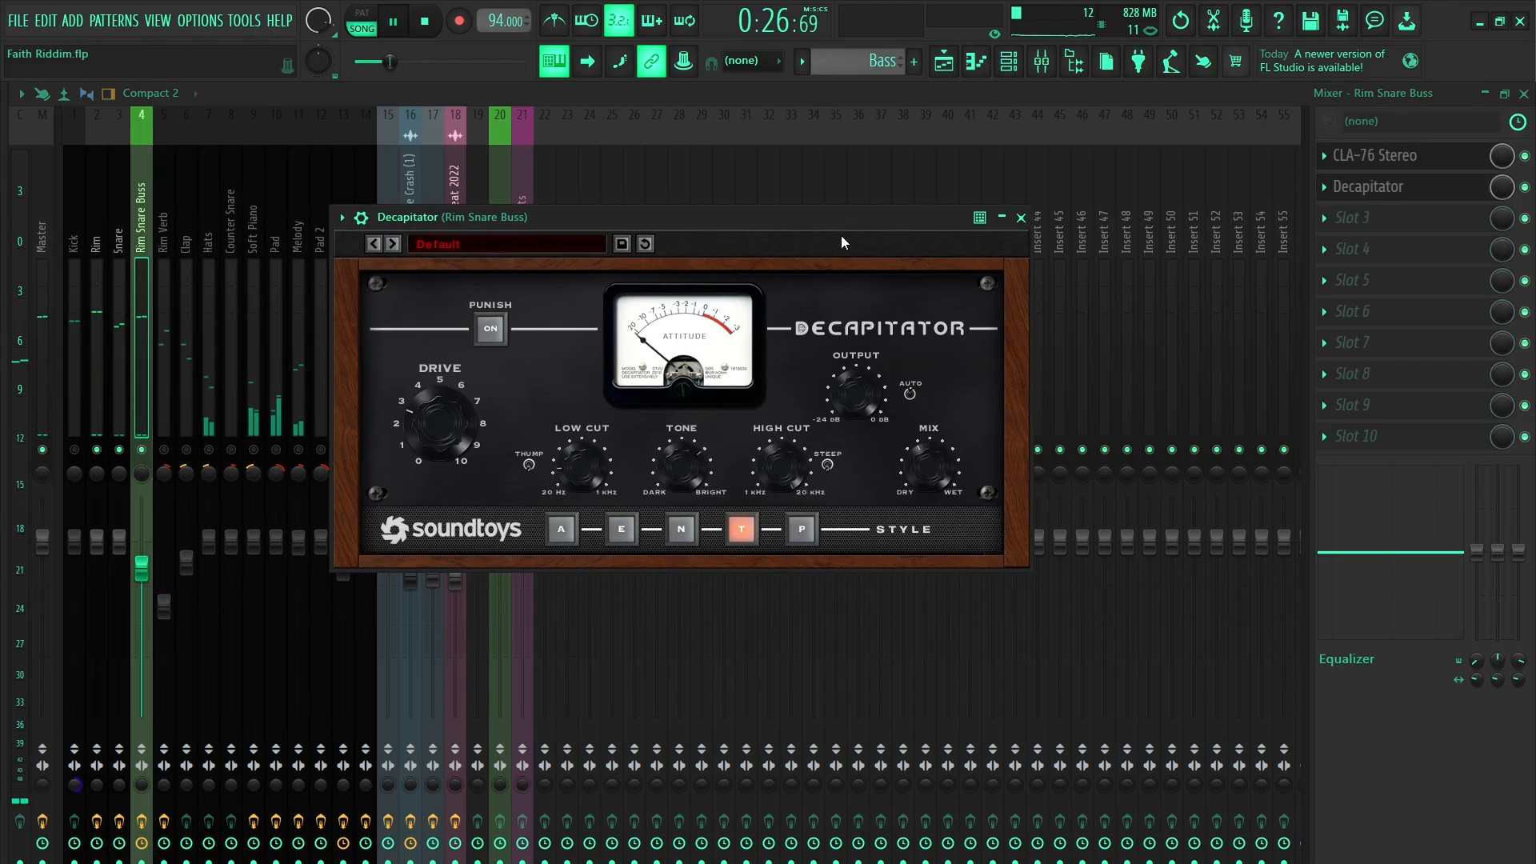
{"action": "left_click", "coordinate": [437, 27]}
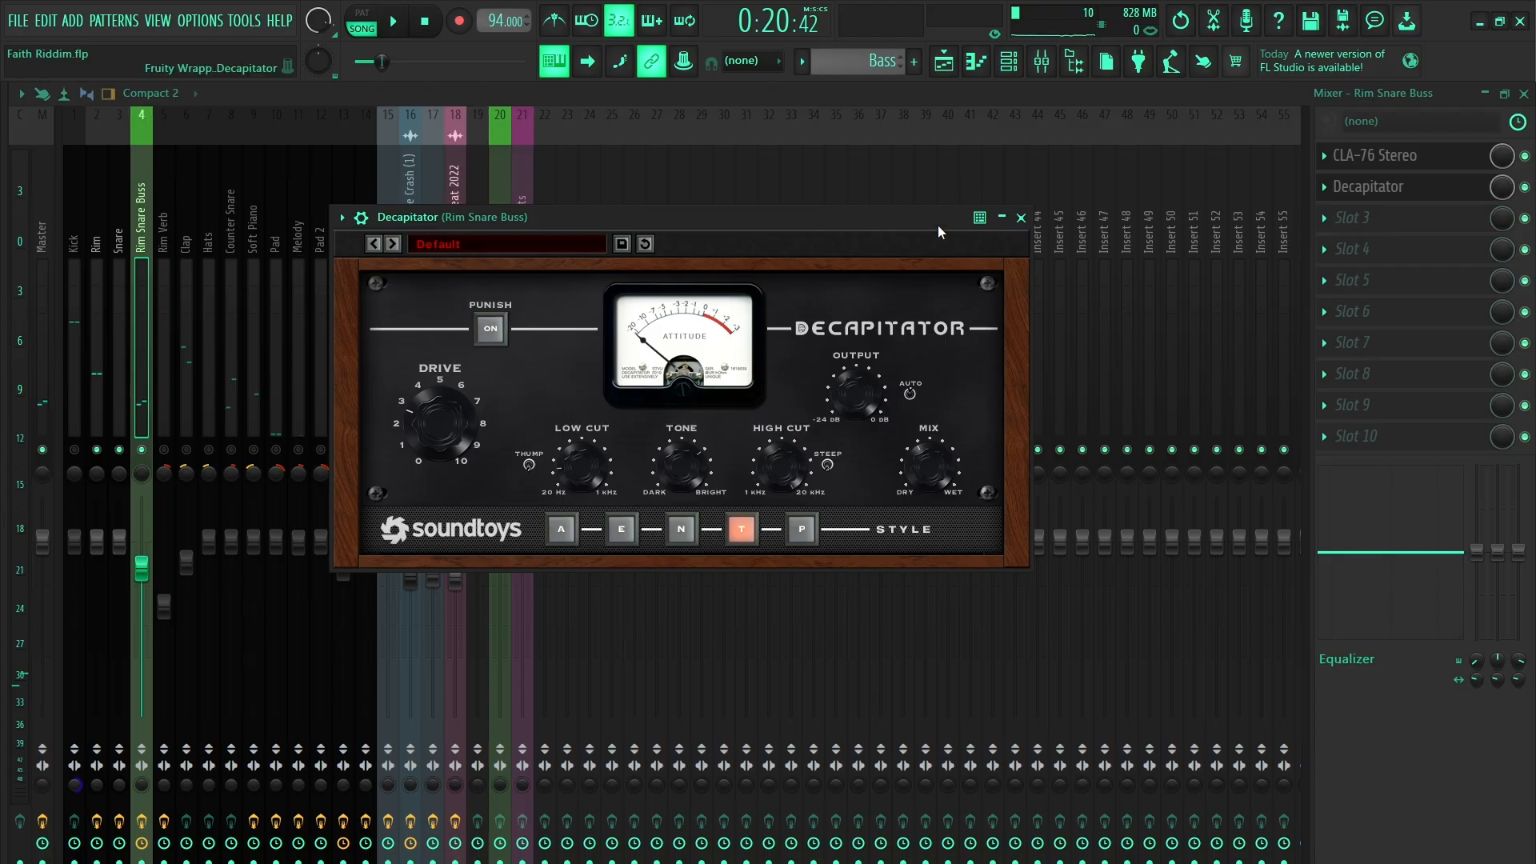
{"action": "left_click", "coordinate": [1021, 217]}
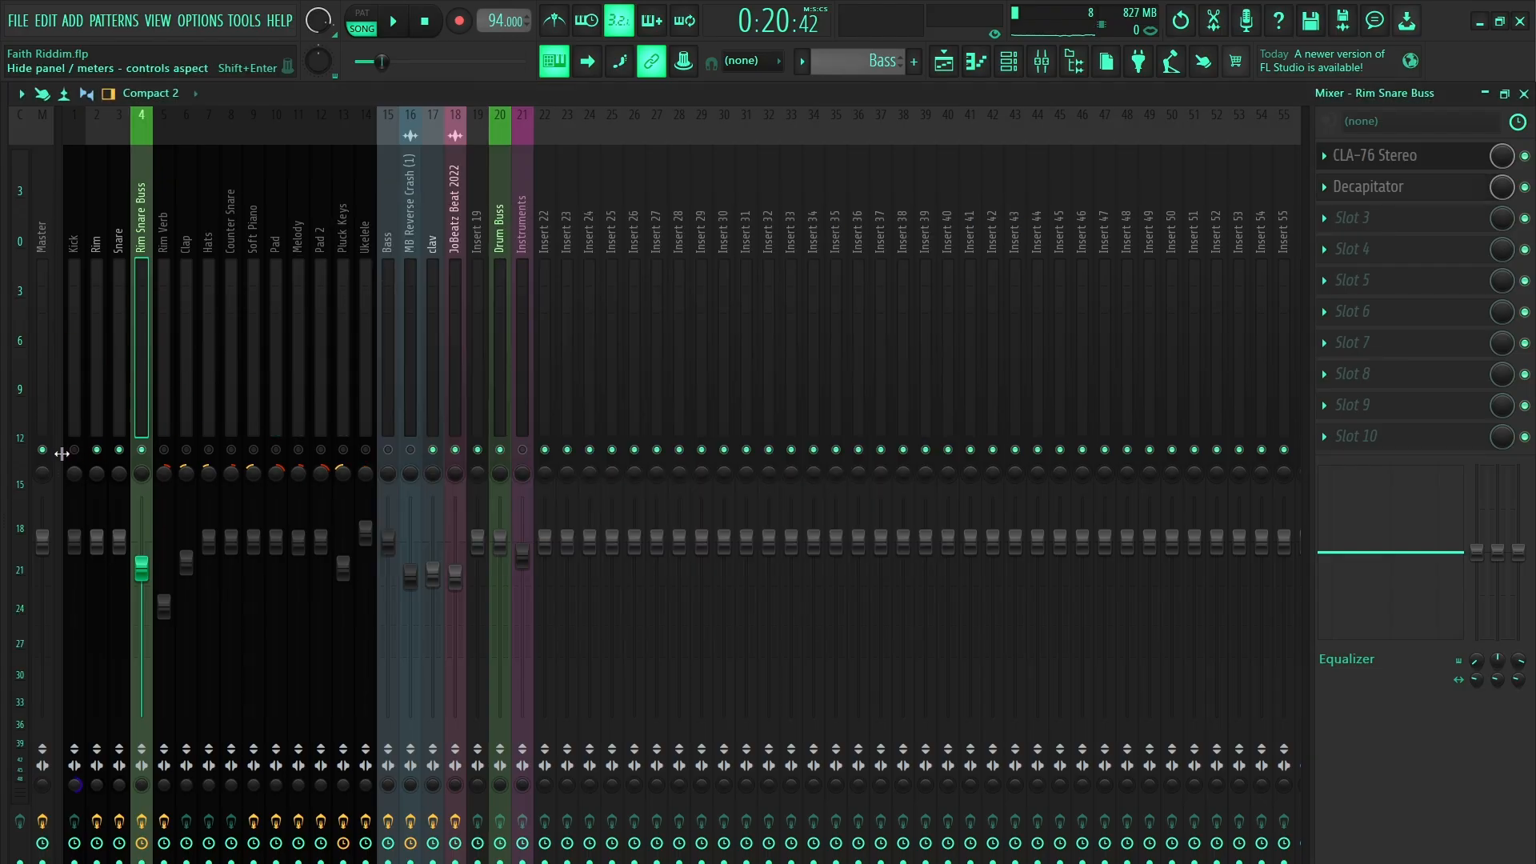
Unmute Kick and Rim Verb, and examine the Rim Verb track's Fruity parametric EQ 2 during playback.
{"action": "left_click", "coordinate": [168, 216]}
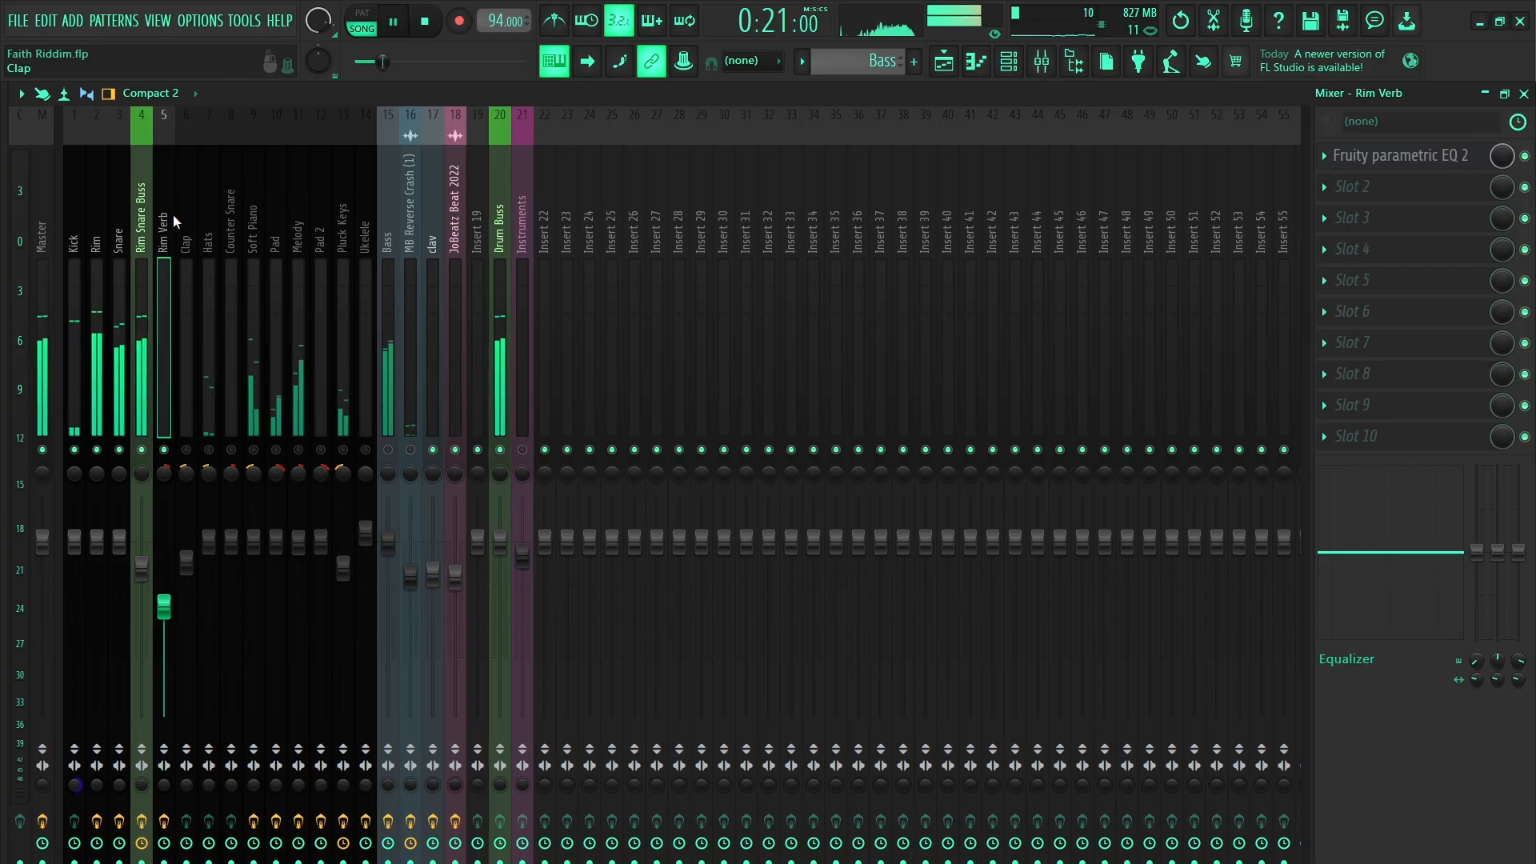
{"action": "left_click", "coordinate": [1418, 154]}
{"action": "left_click_drag", "start_coordinate": [612, 205], "coordinate": [868, 148]}
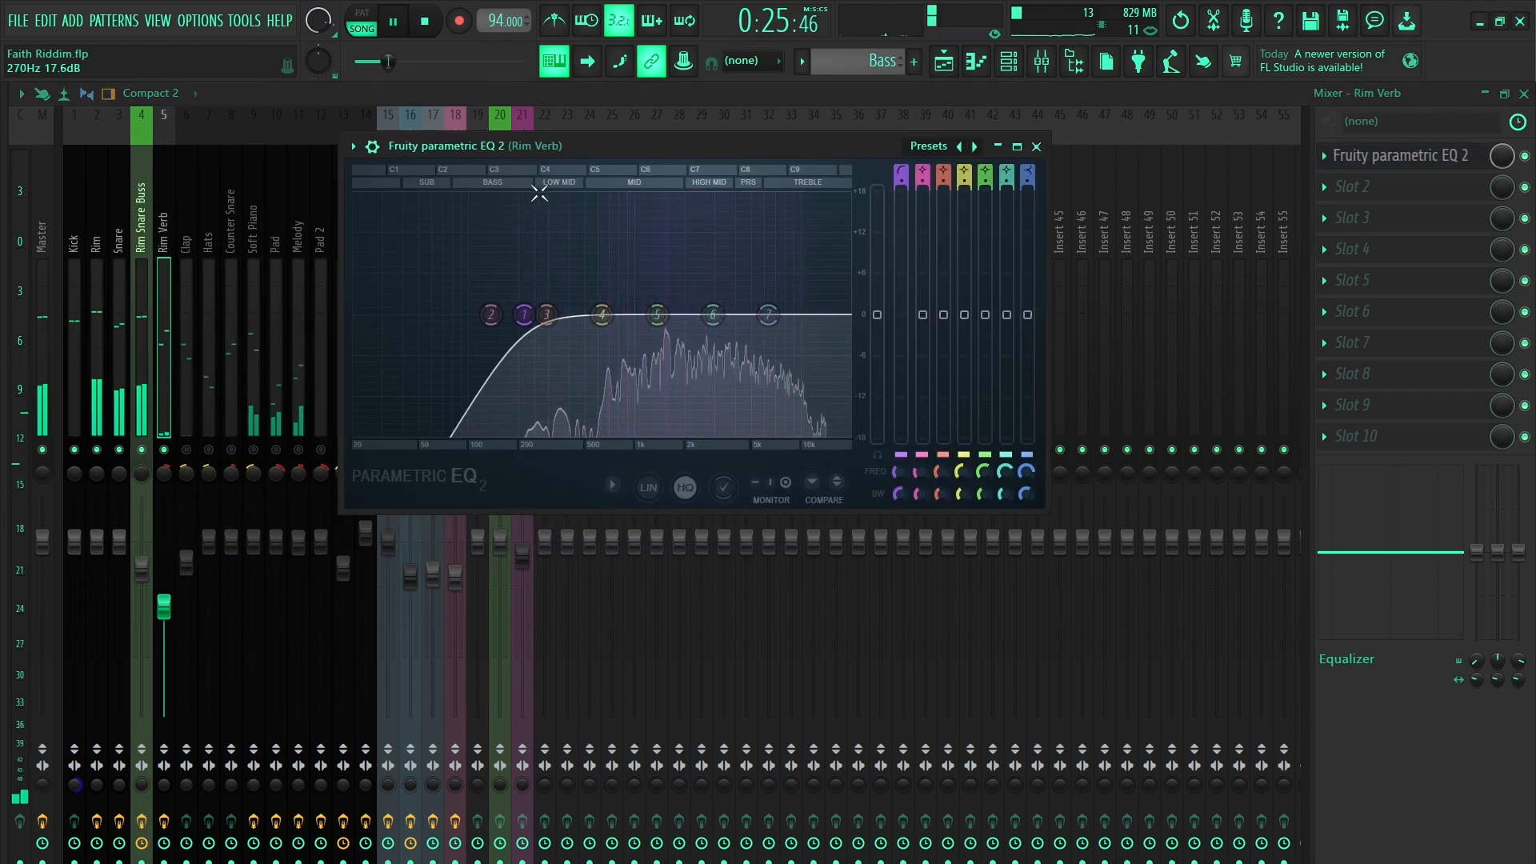
{"action": "left_click", "coordinate": [430, 26]}
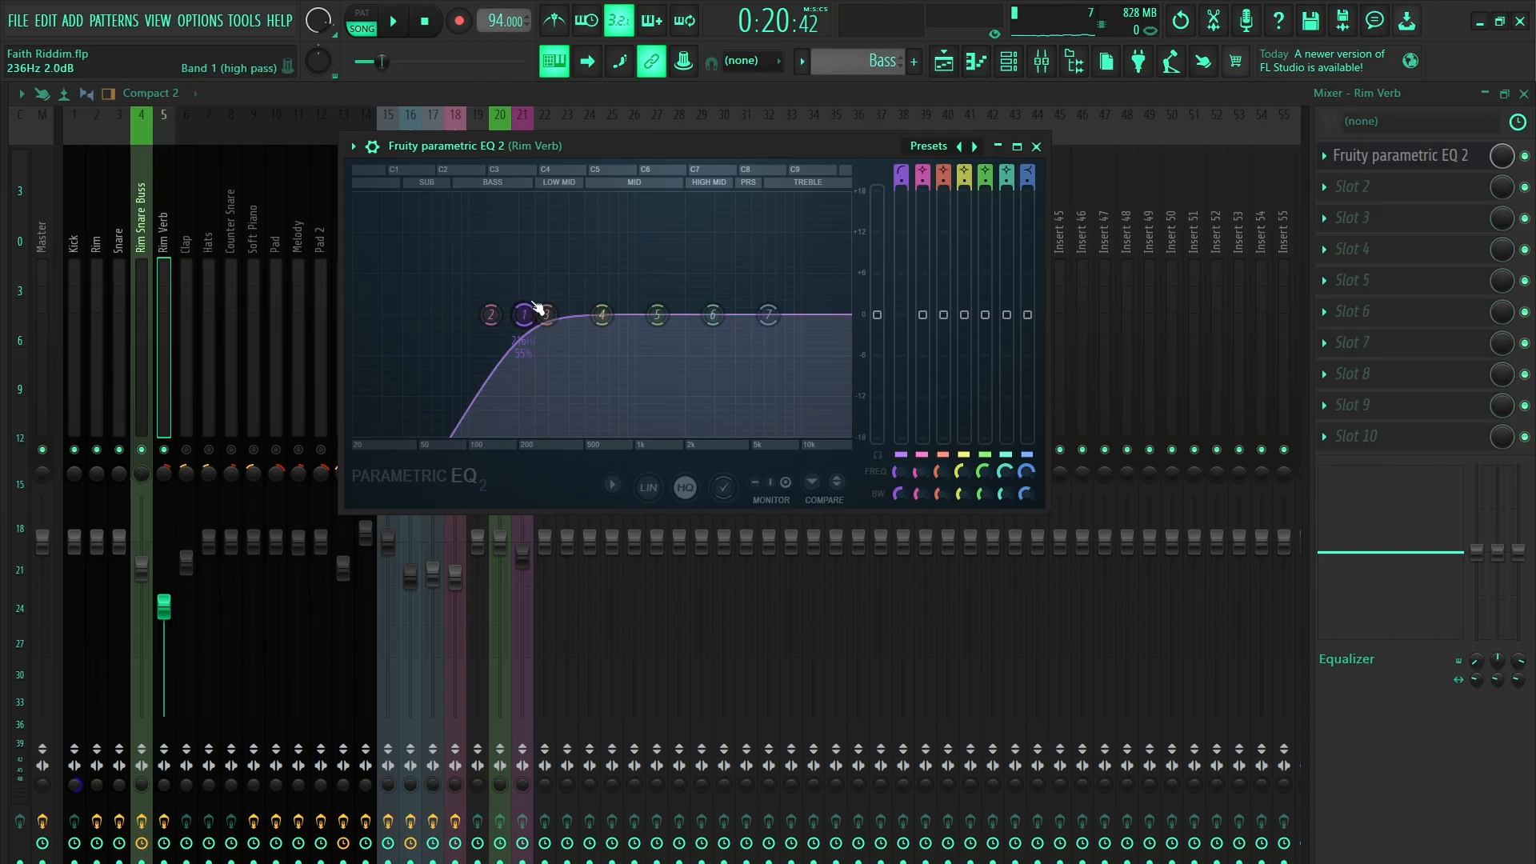
{"action": "left_click", "coordinate": [1036, 147]}
Unmute the Clap, Hats and Counter Snare tracks and audition them together with the other drums.
{"action": "left_click", "coordinate": [185, 240]}
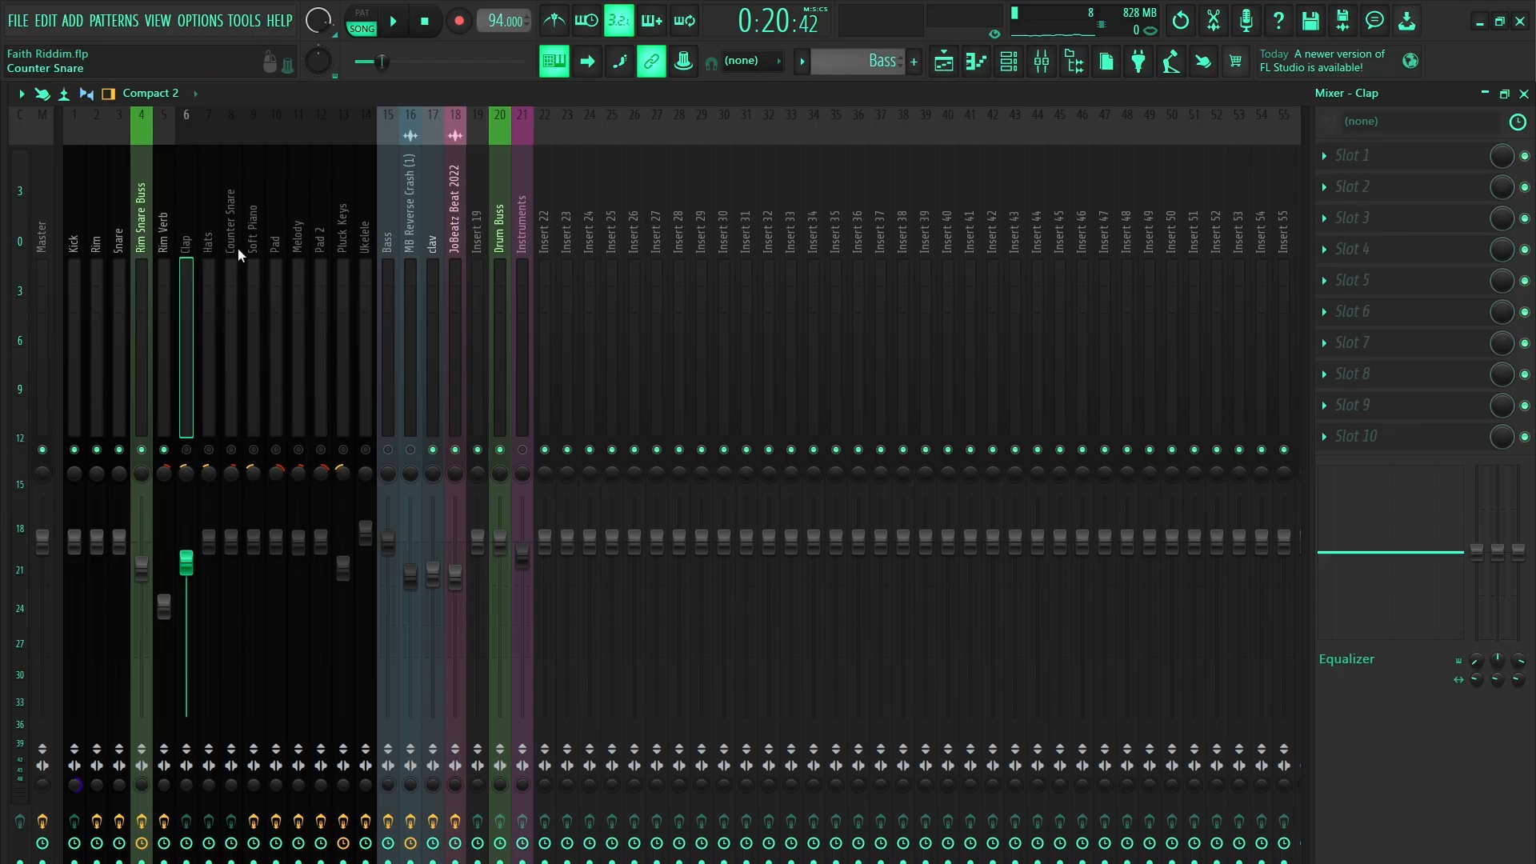
{"action": "left_click", "coordinate": [212, 229]}
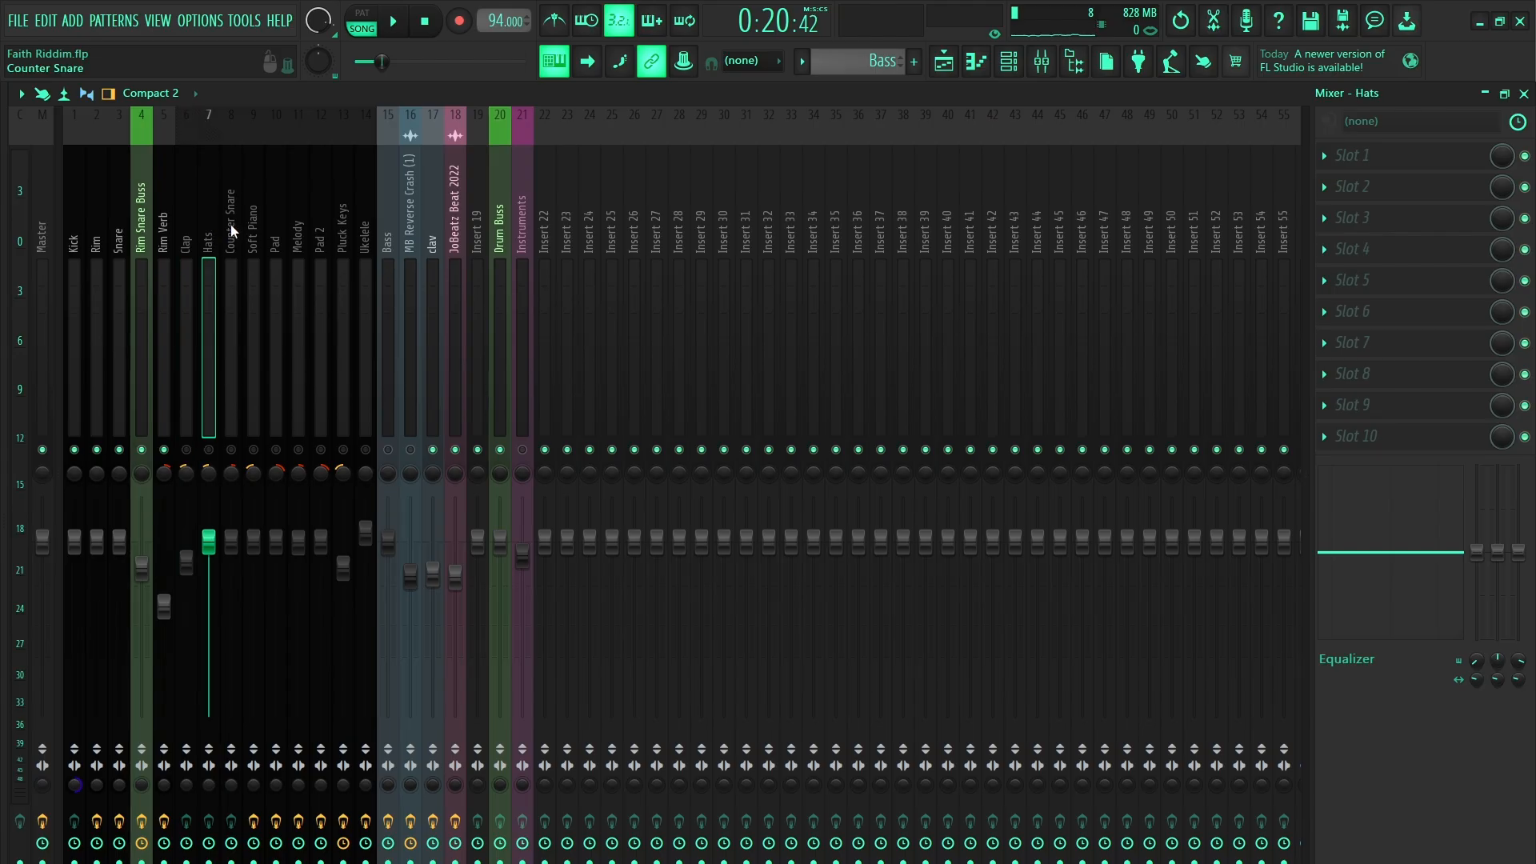
{"action": "left_click", "coordinate": [232, 223]}
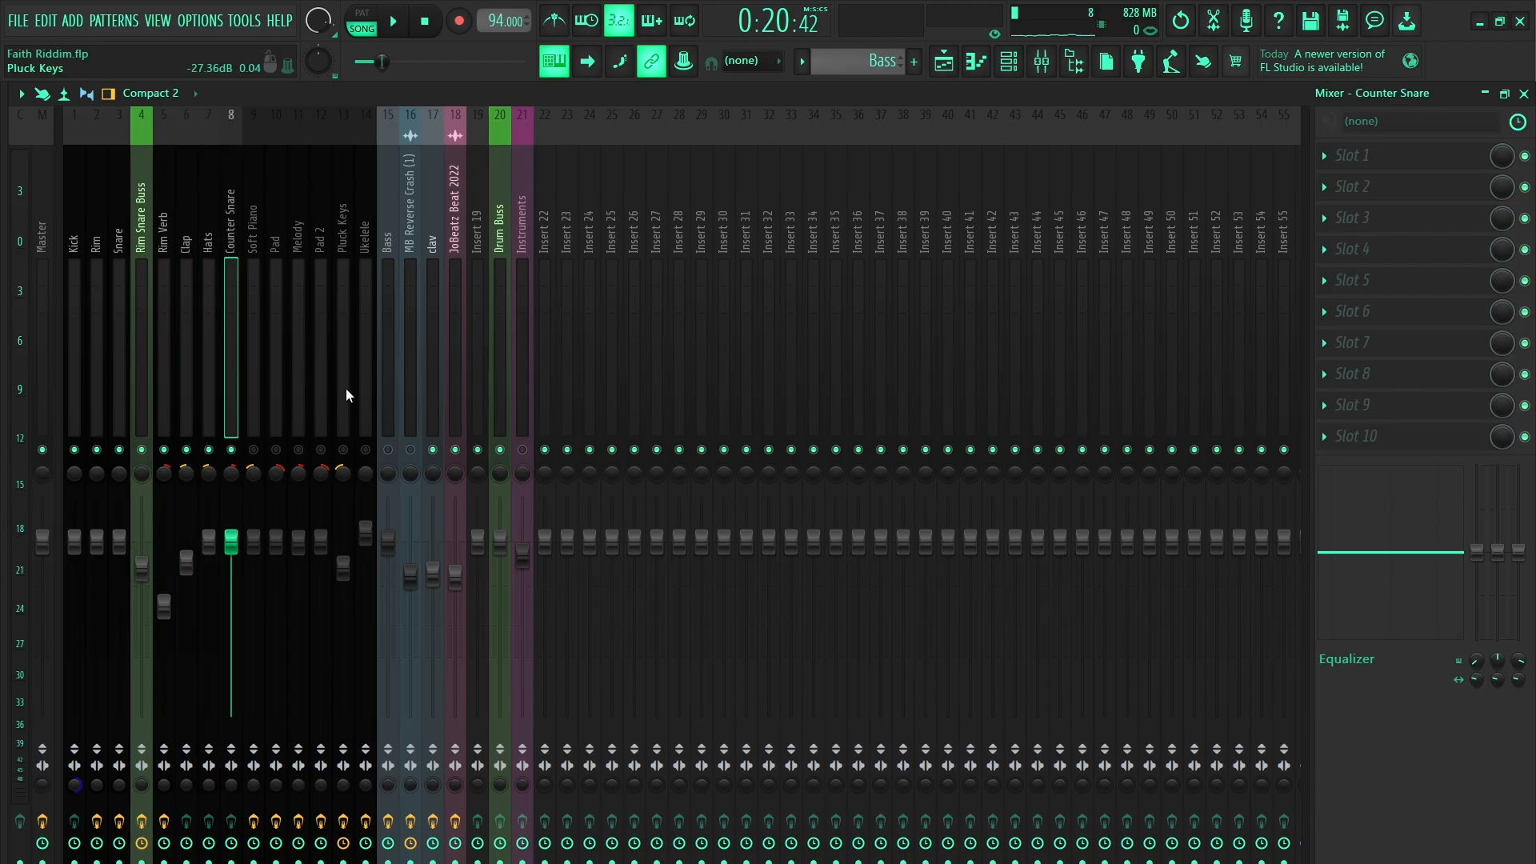
{"action": "left_click", "coordinate": [393, 22]}
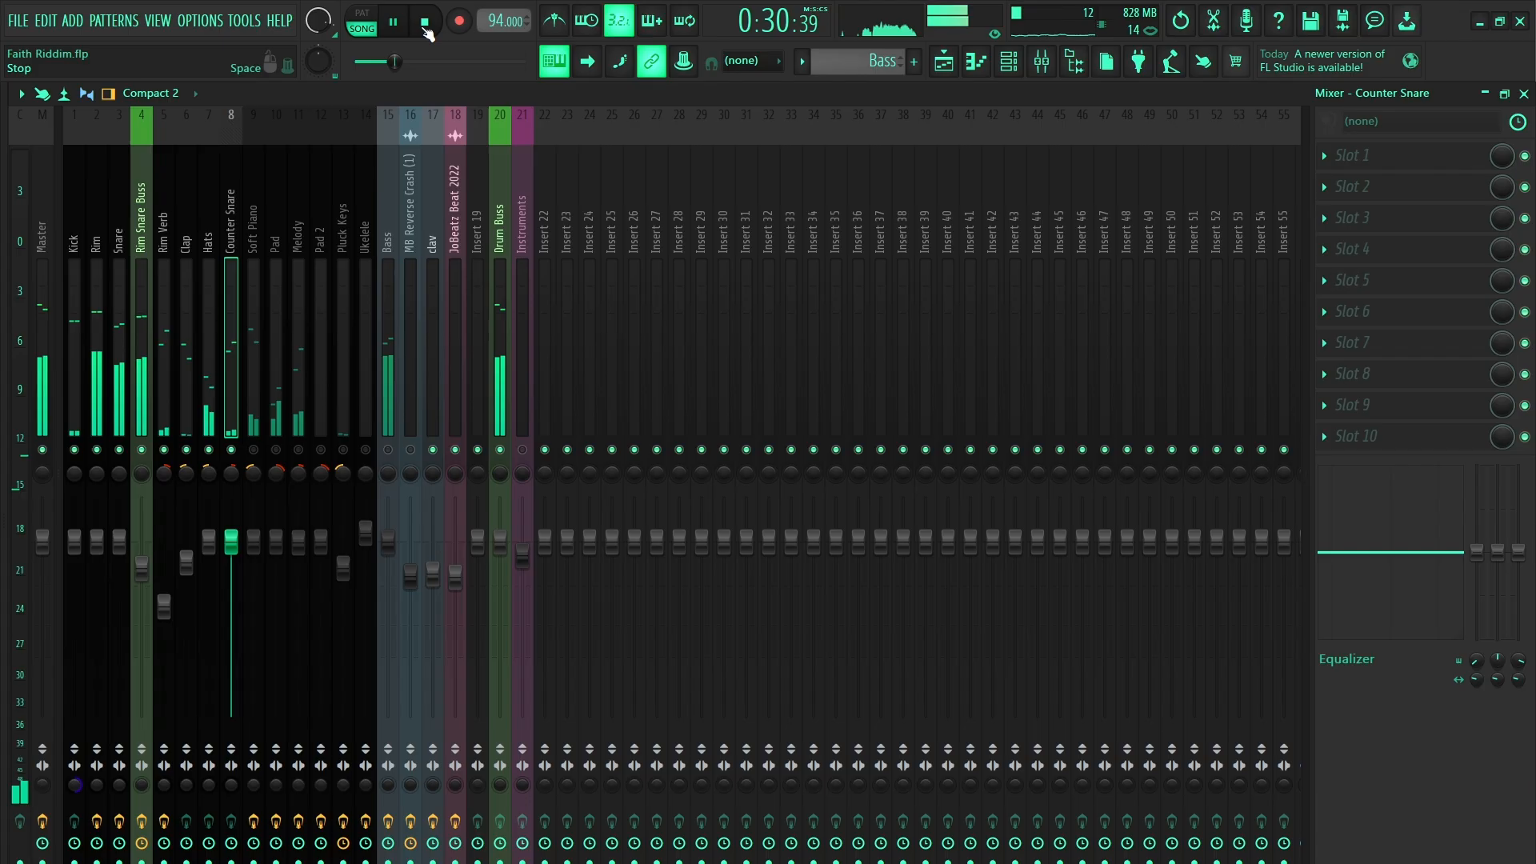
{"action": "key", "text": "space"}
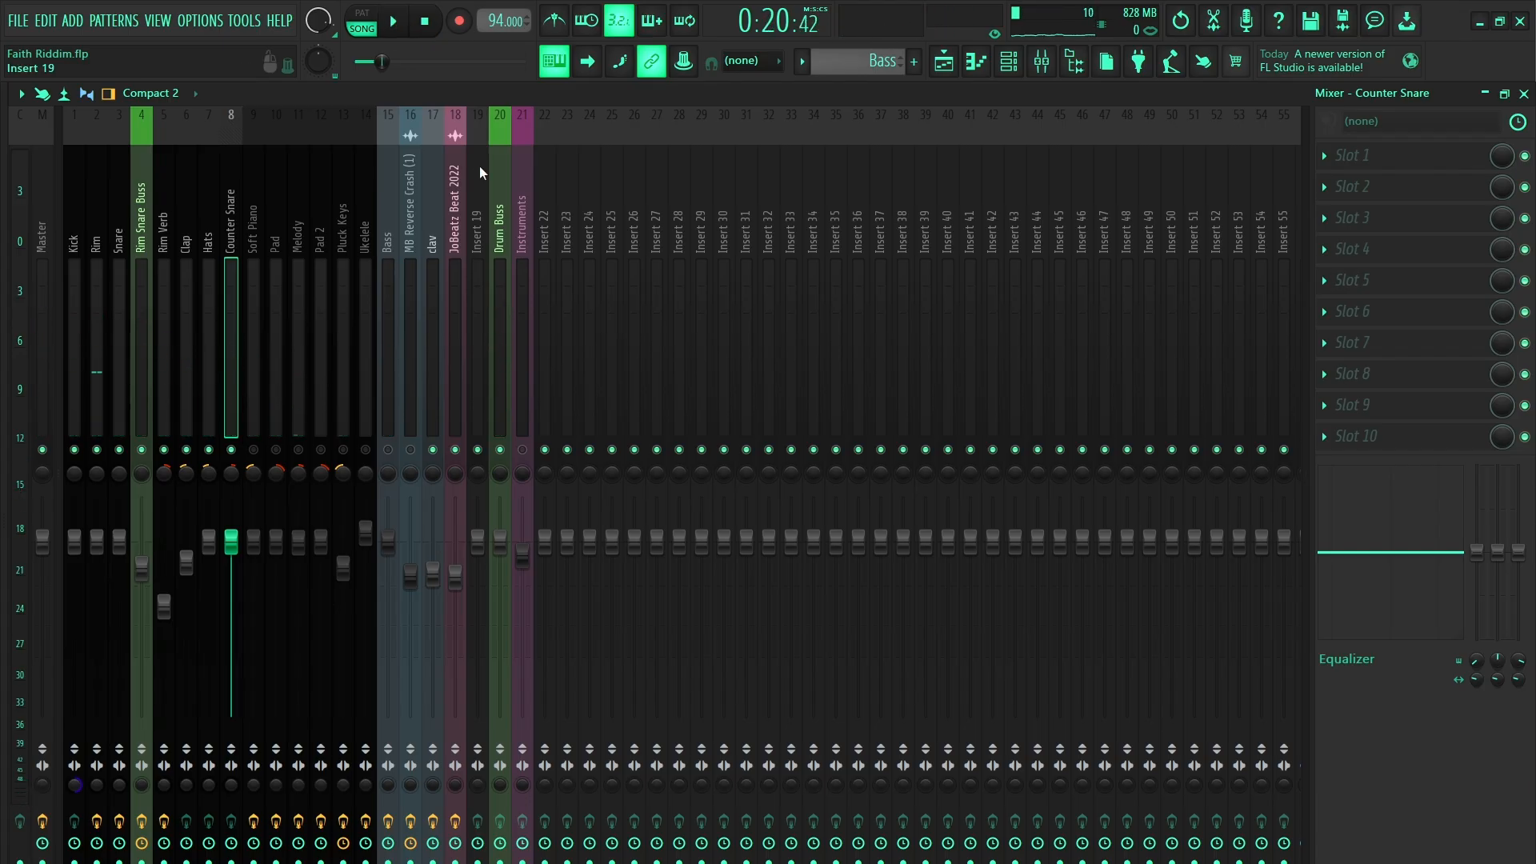
Unmute the Bass track and audition it together with the drums.
{"action": "left_click", "coordinate": [391, 233]}
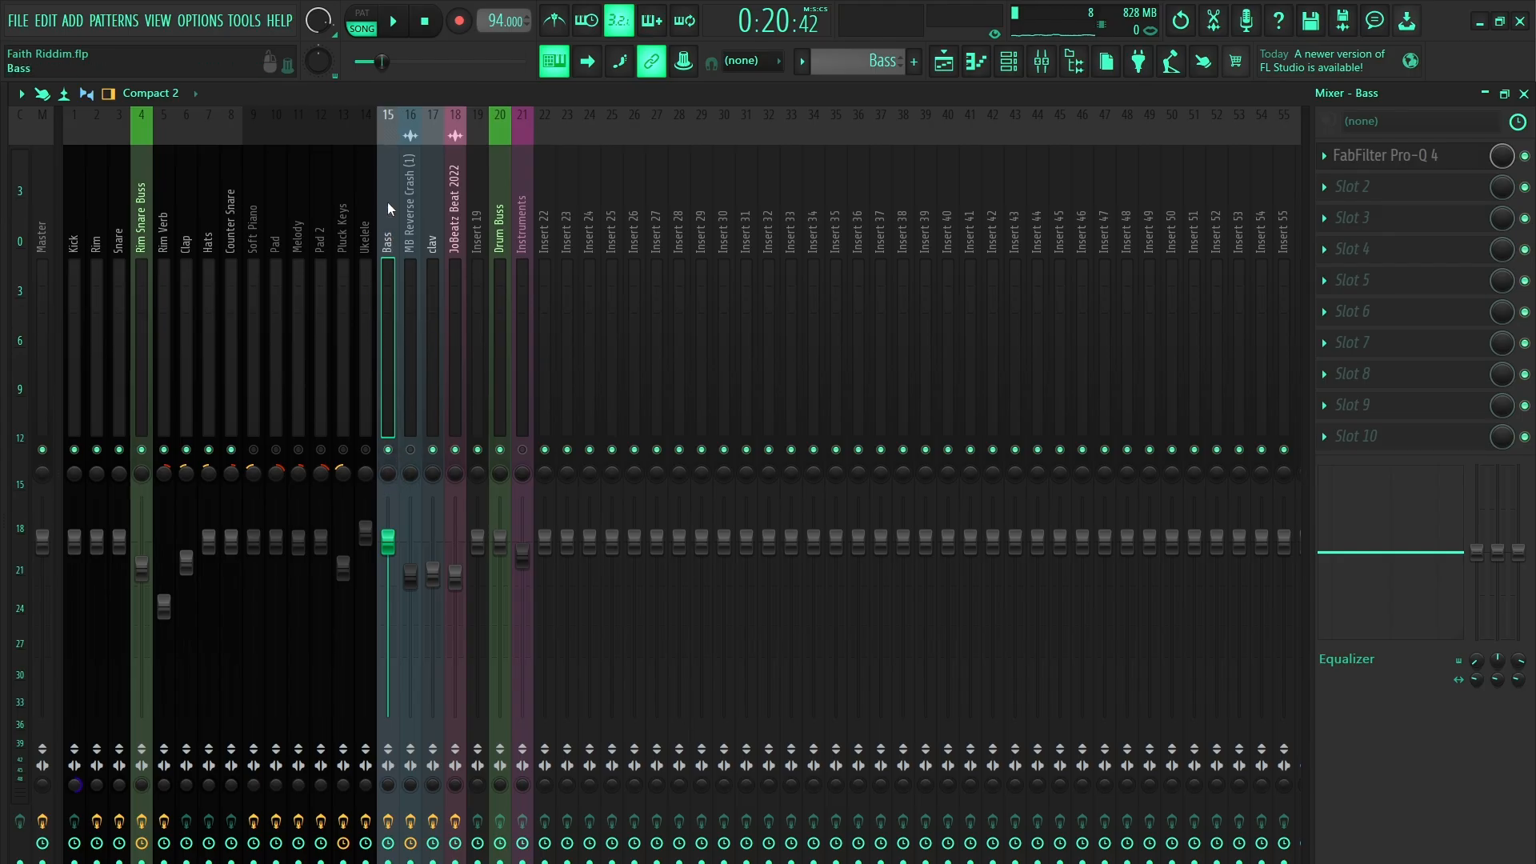
{"action": "left_click", "coordinate": [398, 32]}
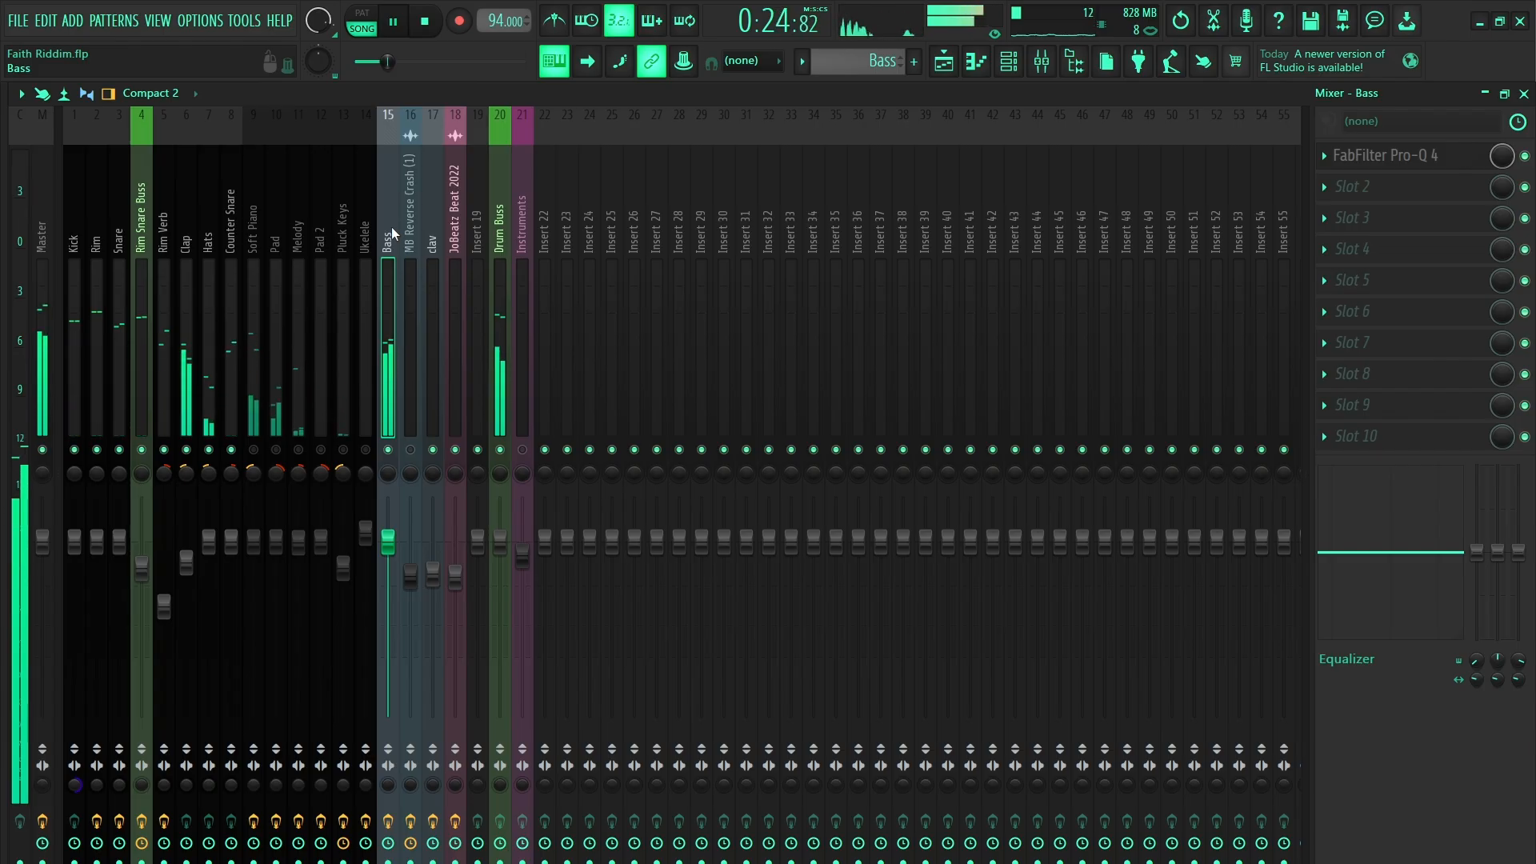
{"action": "left_click", "coordinate": [426, 23]}
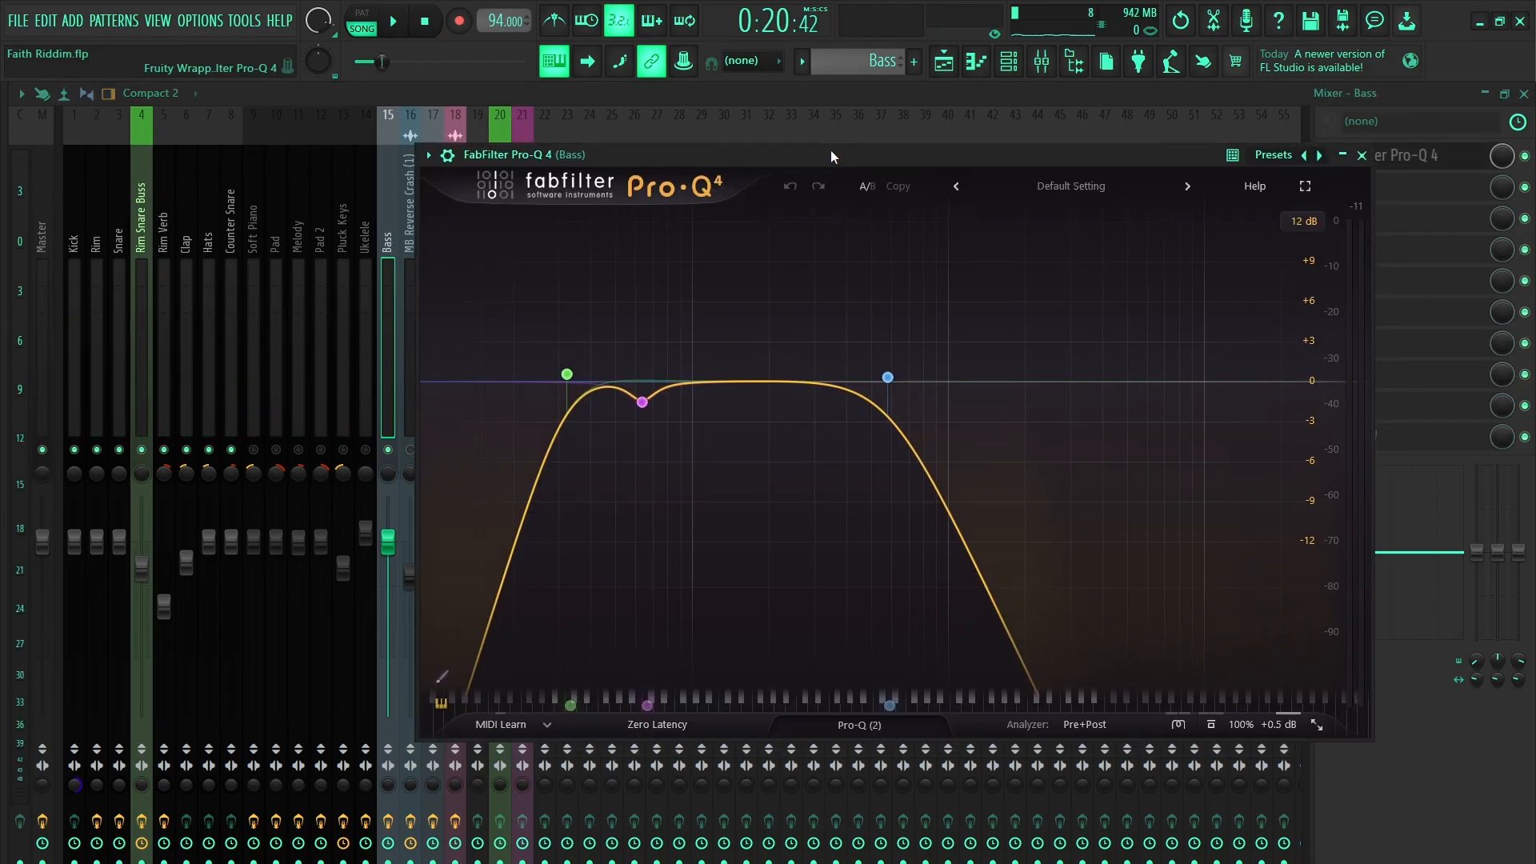
Examine the low-cut, bell and high-cut bands of FabFilter Pro-Q 4 on the Bass track.
{"action": "left_click_drag", "start_coordinate": [831, 156], "coordinate": [776, 178]}
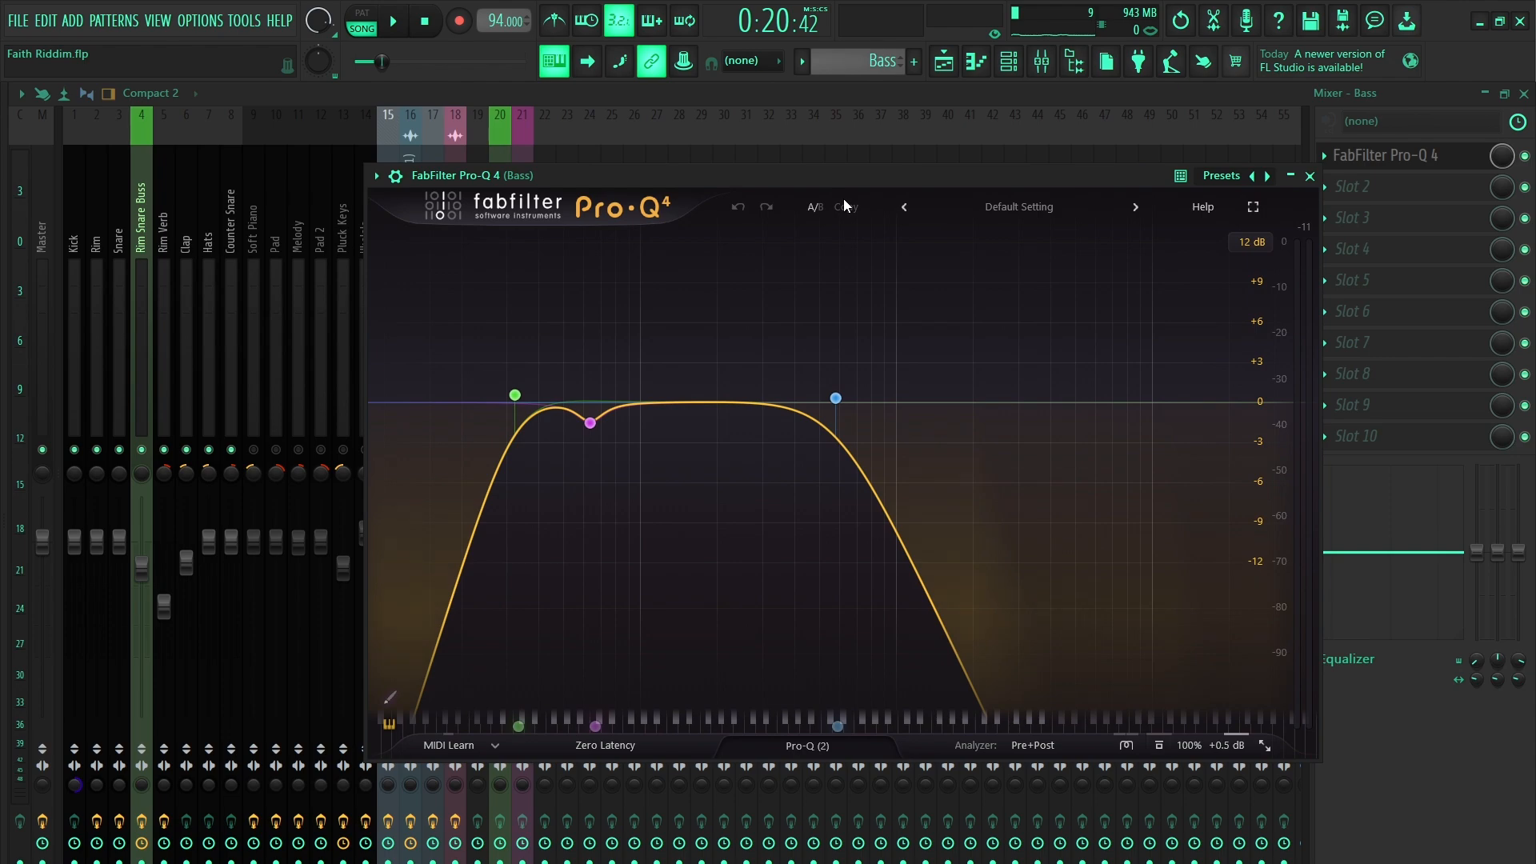
{"action": "mouse_move", "coordinate": [592, 424]}
{"action": "left_click_drag", "start_coordinate": [755, 179], "coordinate": [907, 157]}
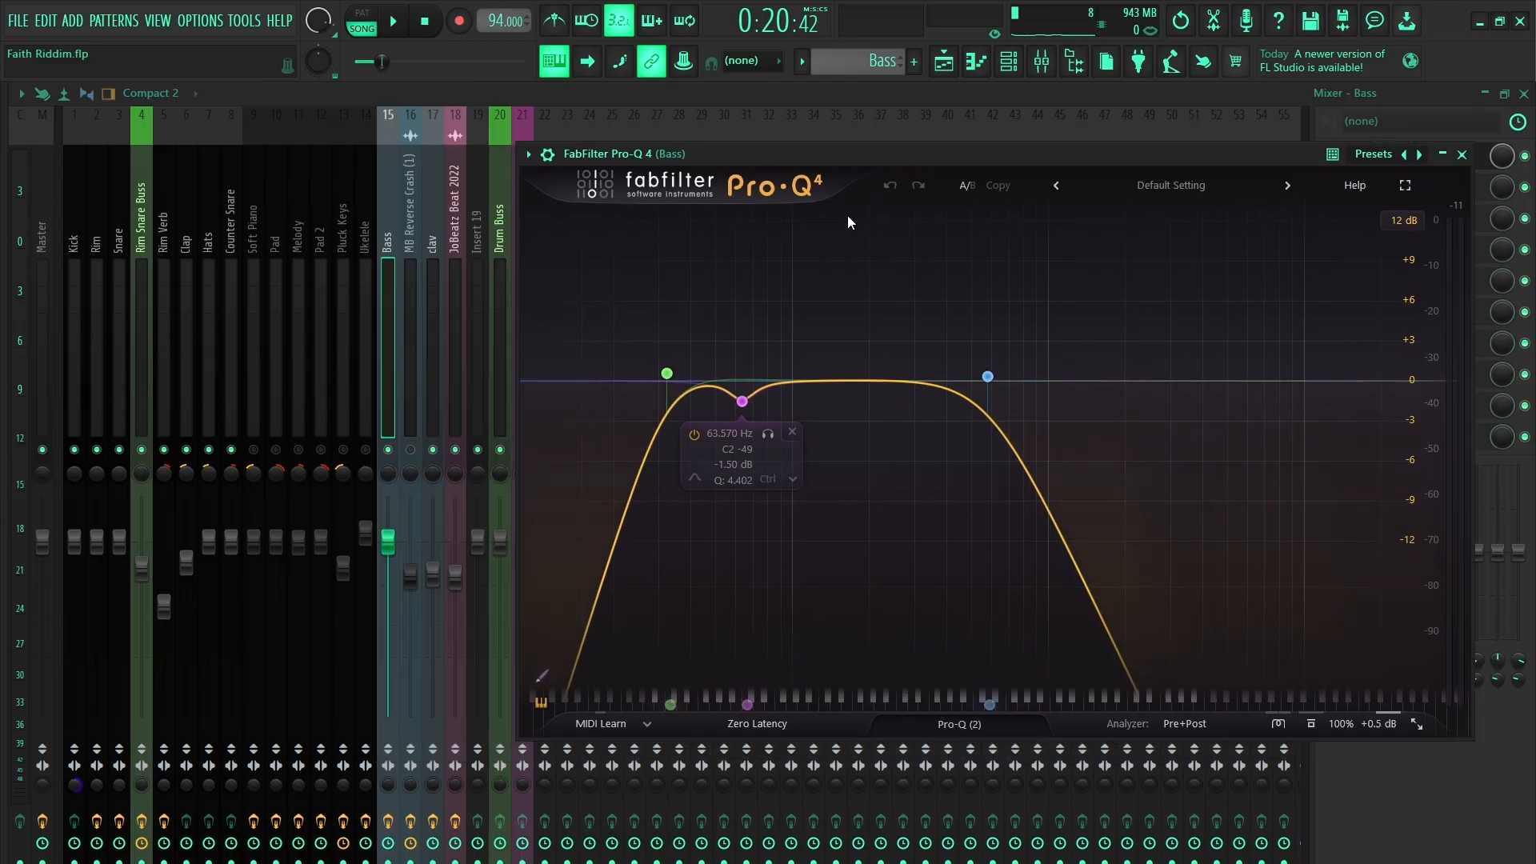
{"action": "mouse_move", "coordinate": [671, 378]}
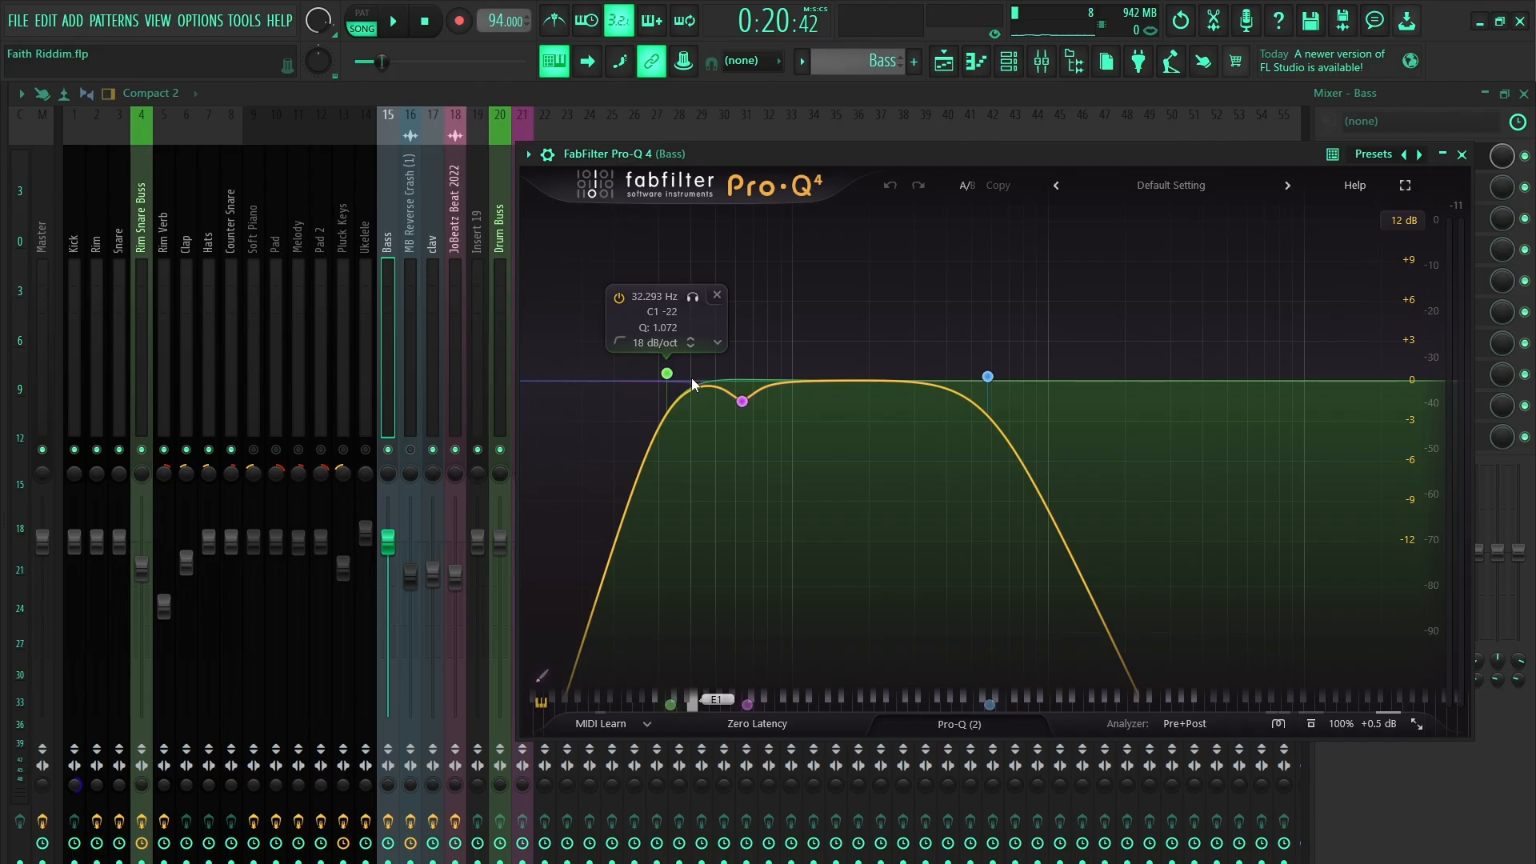
{"action": "left_click_drag", "start_coordinate": [856, 151], "coordinate": [905, 140]}
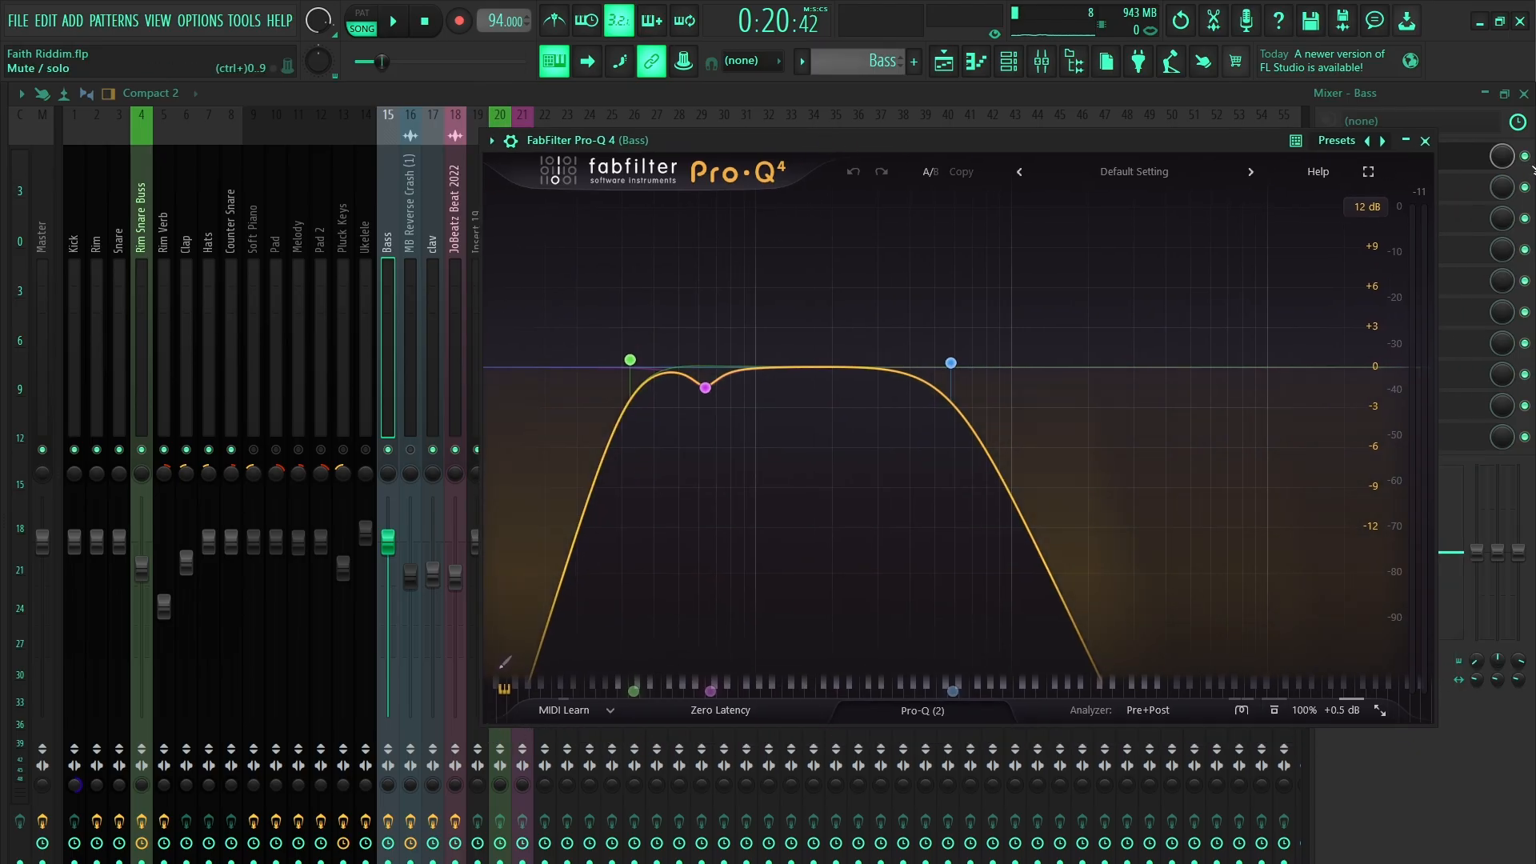
{"action": "mouse_move", "coordinate": [950, 363]}
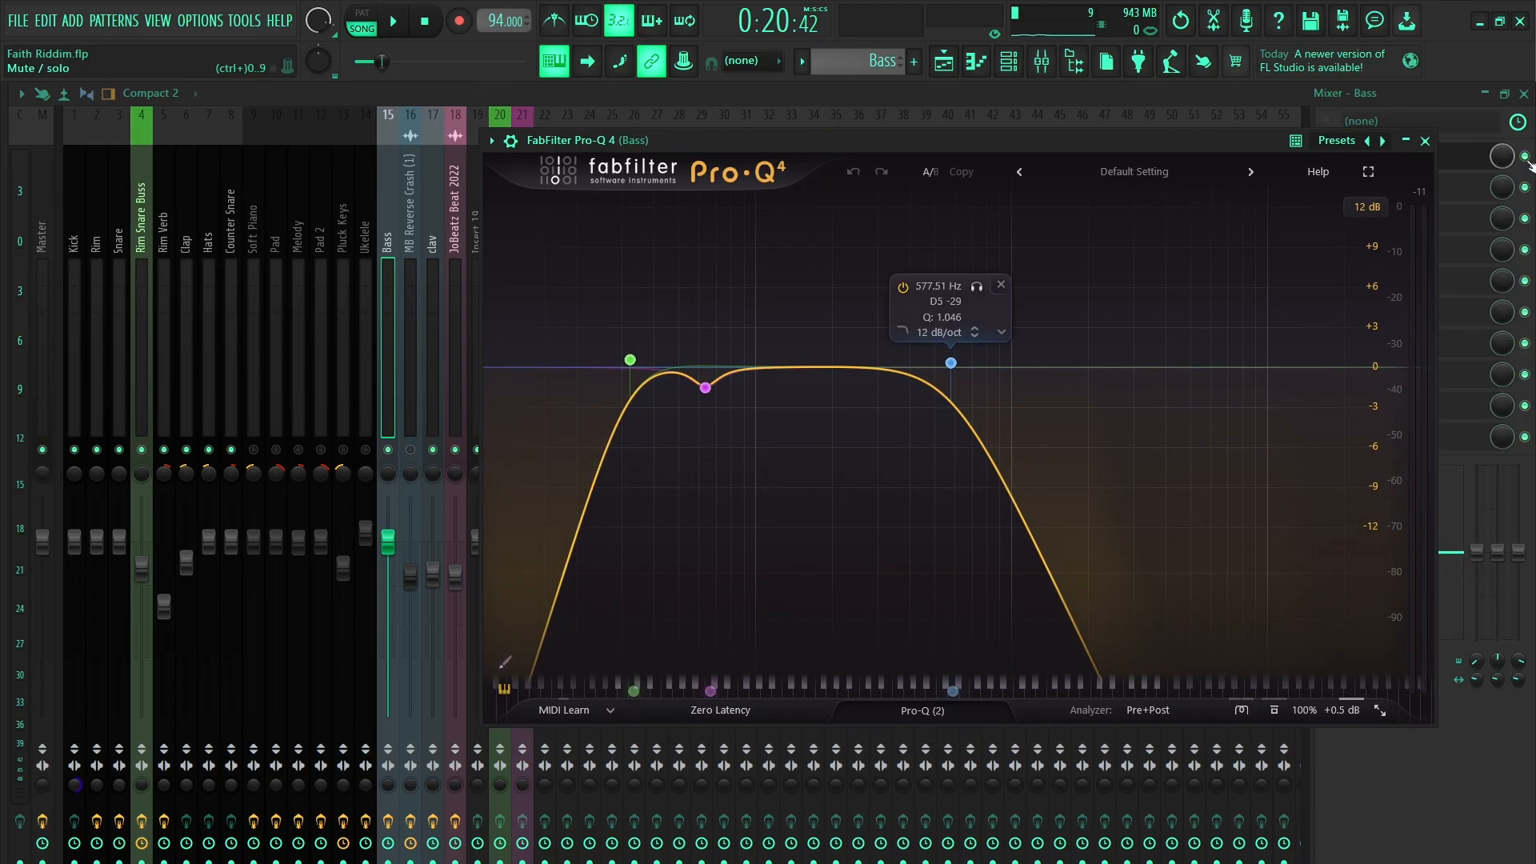
Compare the Bass track with its FabFilter Pro-Q 4 bypassed and re-enabled during playback.
{"action": "left_click", "coordinate": [1525, 157]}
{"action": "left_click", "coordinate": [1424, 141]}
{"action": "left_click", "coordinate": [409, 24]}
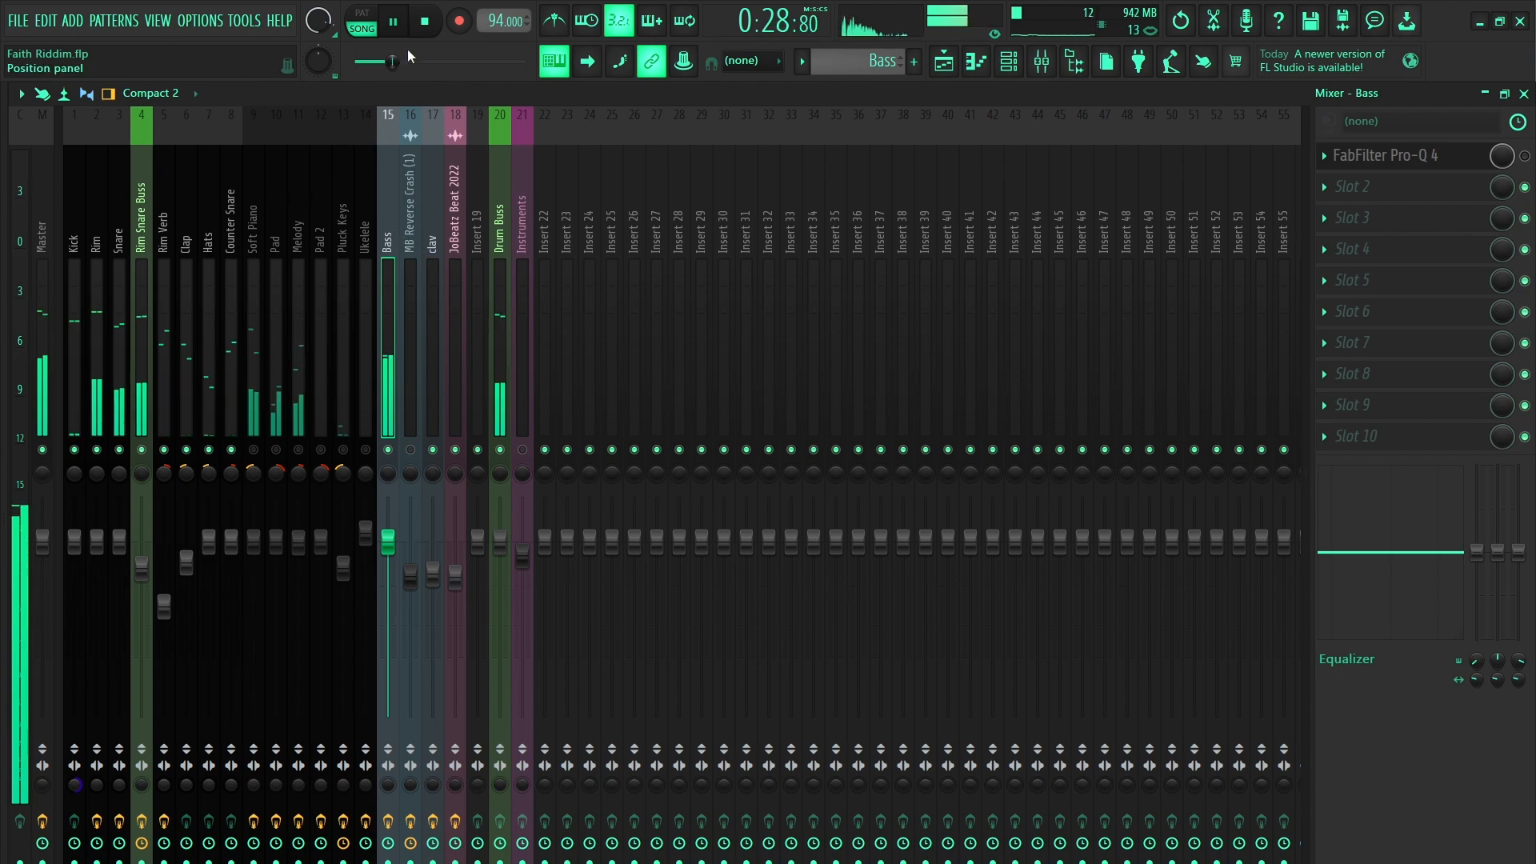
{"action": "key", "text": "space"}
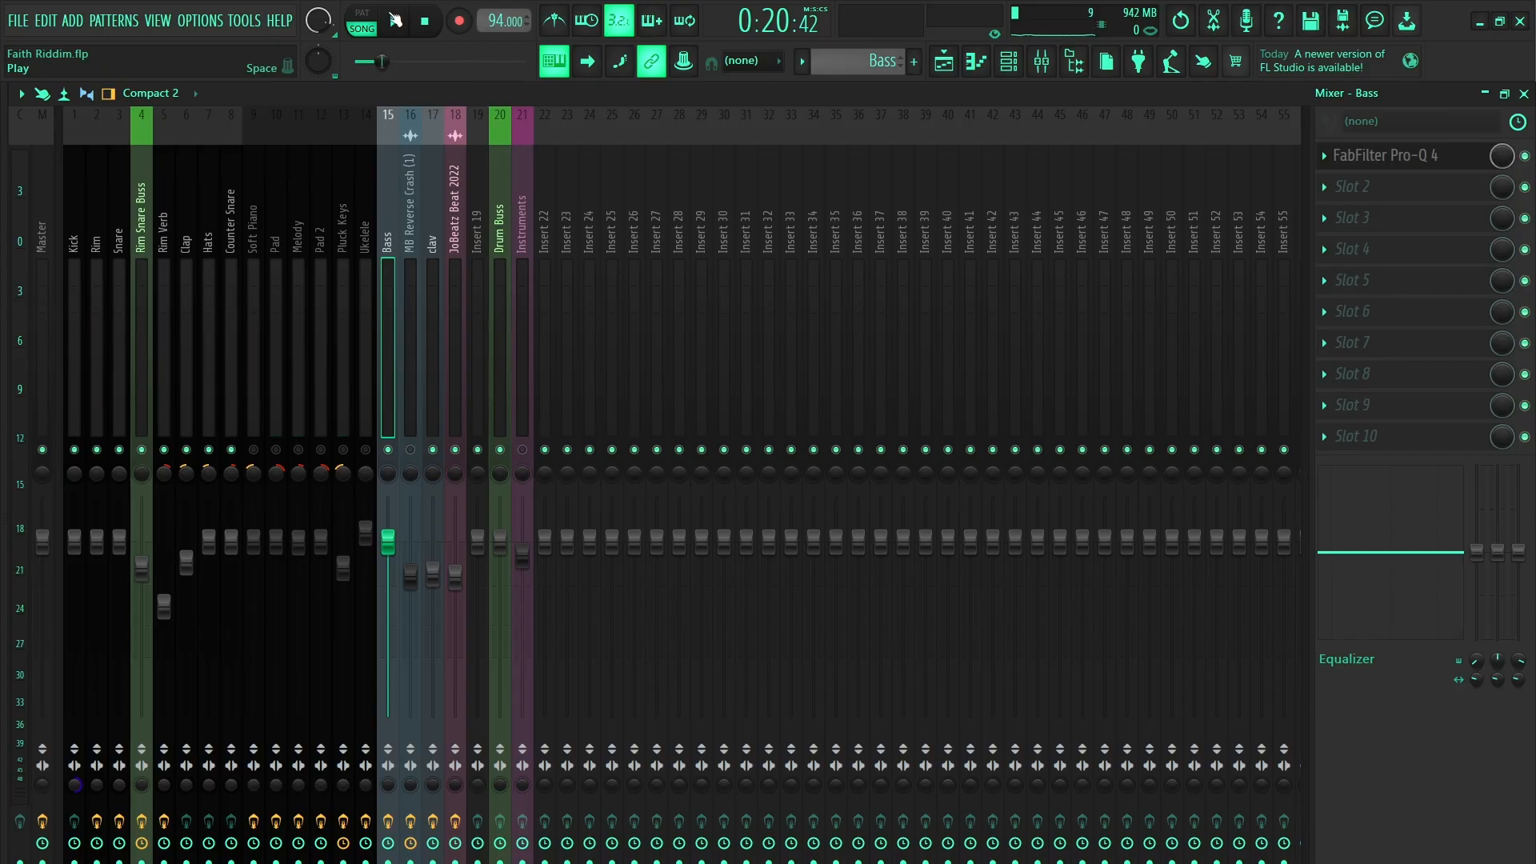
{"action": "key", "text": "space"}
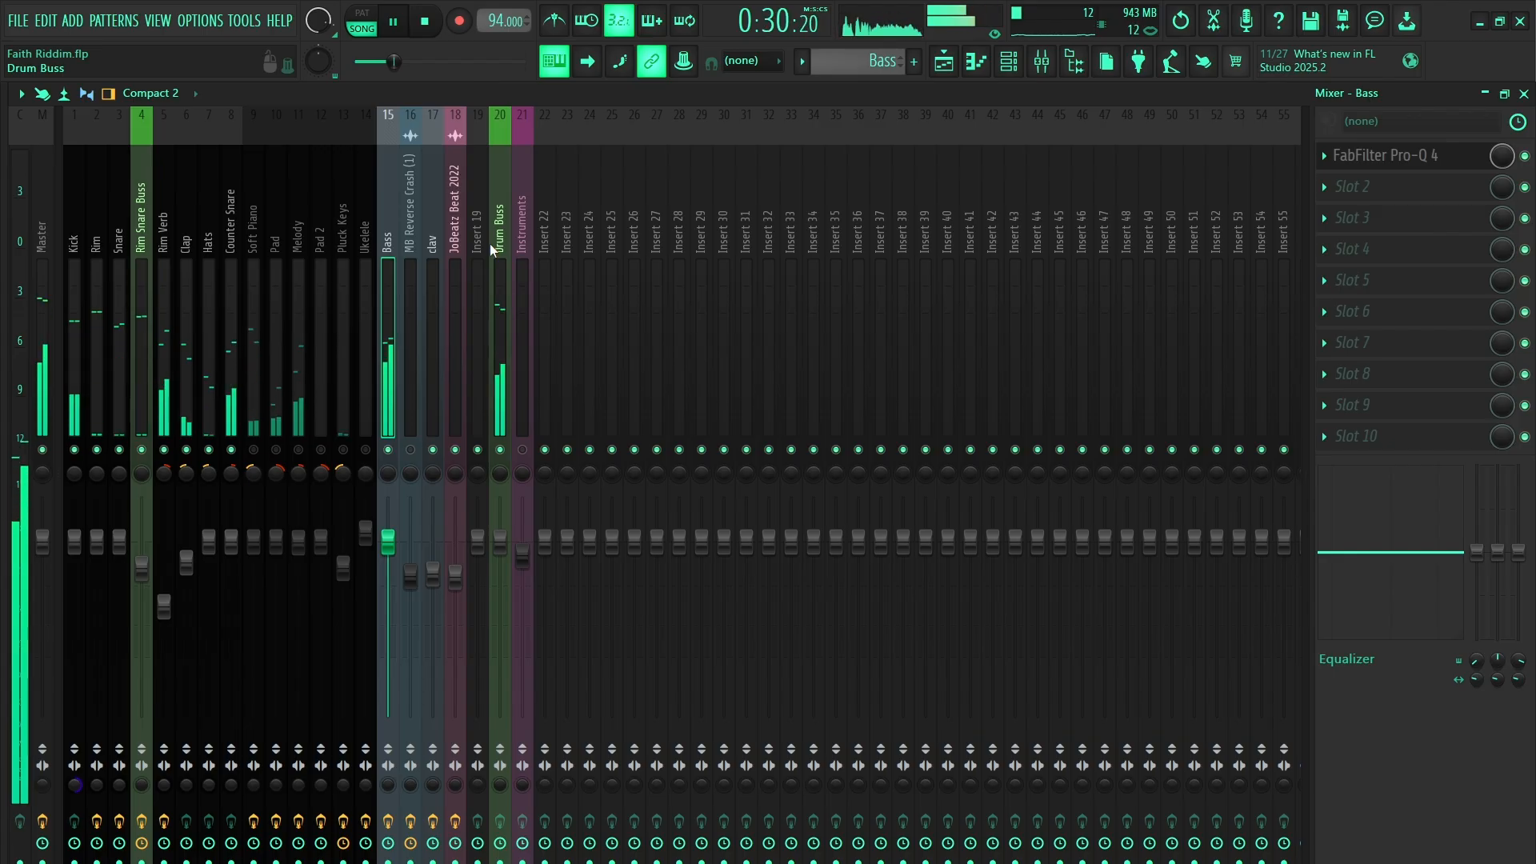
{"action": "key", "text": "space"}
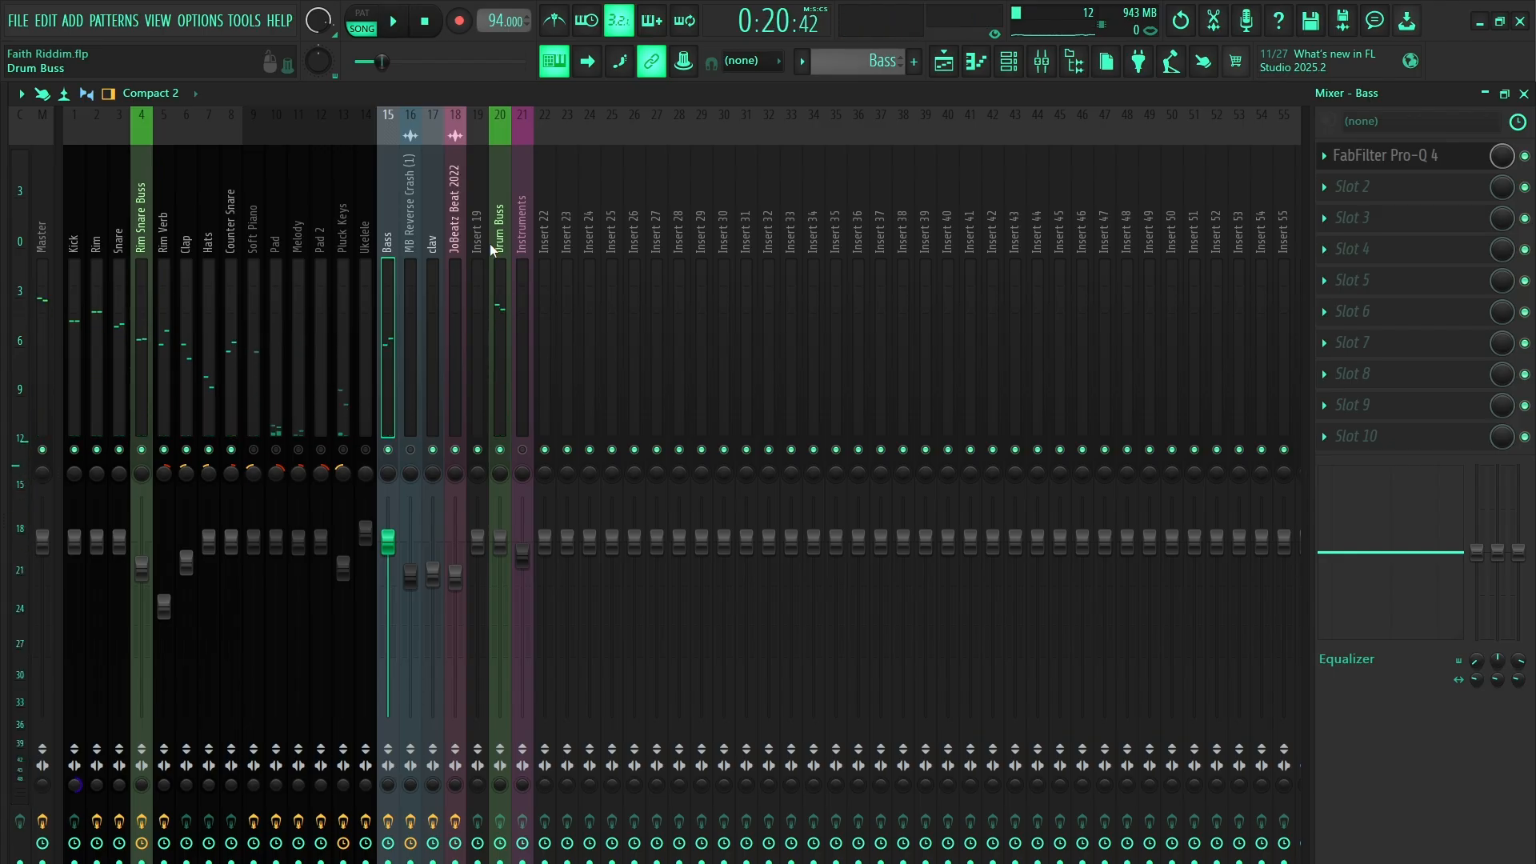
Mute the Drum Buss, unmute Instruments and Soft Piano, and audition the piano with the bass.
{"action": "left_click", "coordinate": [945, 70]}
{"action": "left_click", "coordinate": [523, 450]}
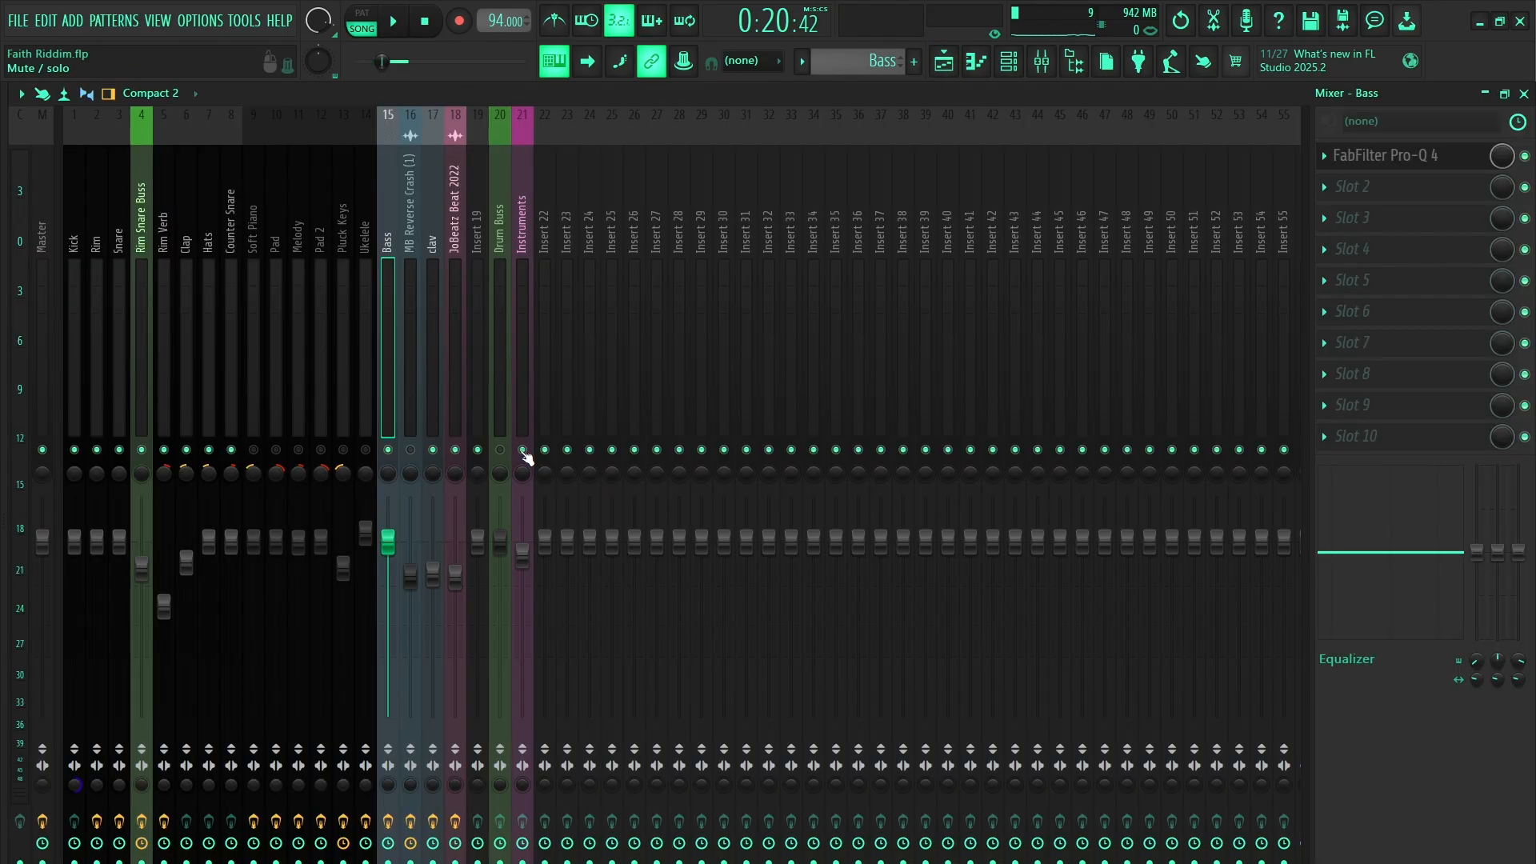
{"action": "left_click", "coordinate": [254, 450]}
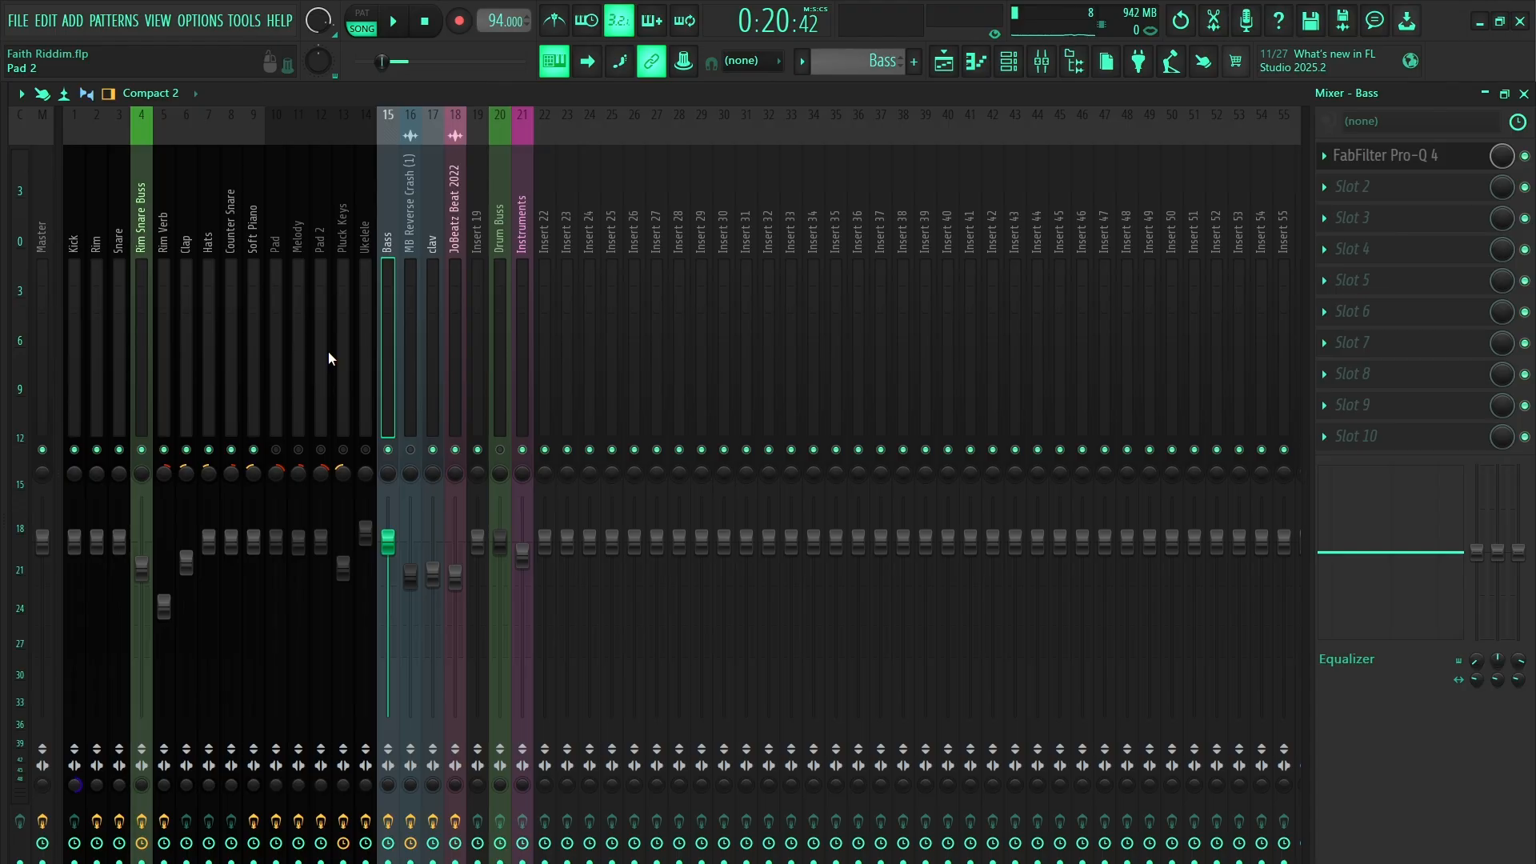
{"action": "left_click", "coordinate": [402, 27]}
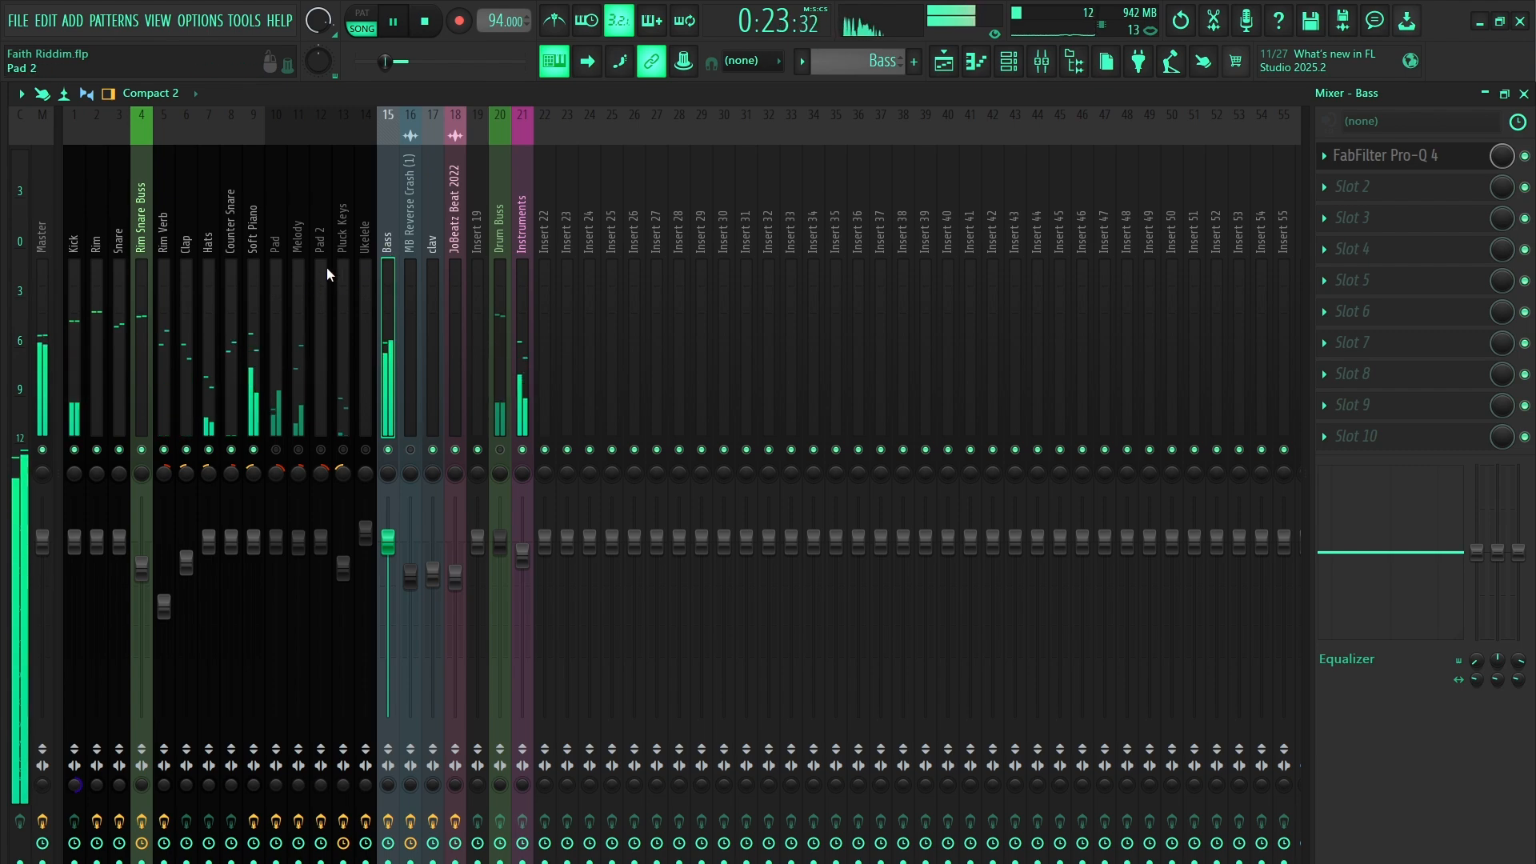
{"action": "left_click", "coordinate": [255, 242]}
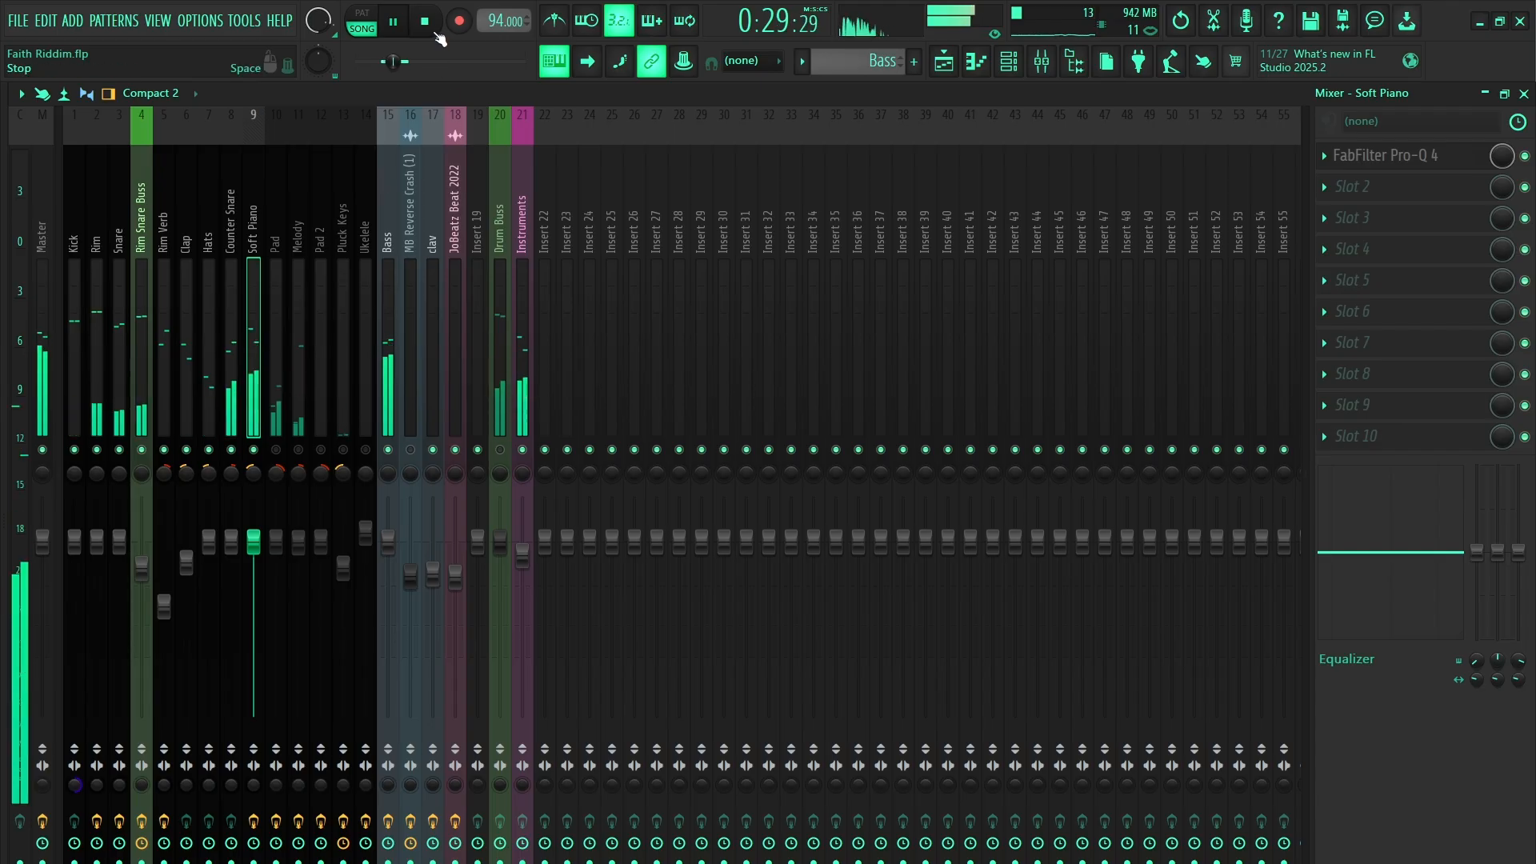
{"action": "key", "text": "space"}
Examine the low-cut and bell bands of FabFilter Pro-Q 4 on Soft Piano and replay the section.
{"action": "left_click", "coordinate": [1360, 155]}
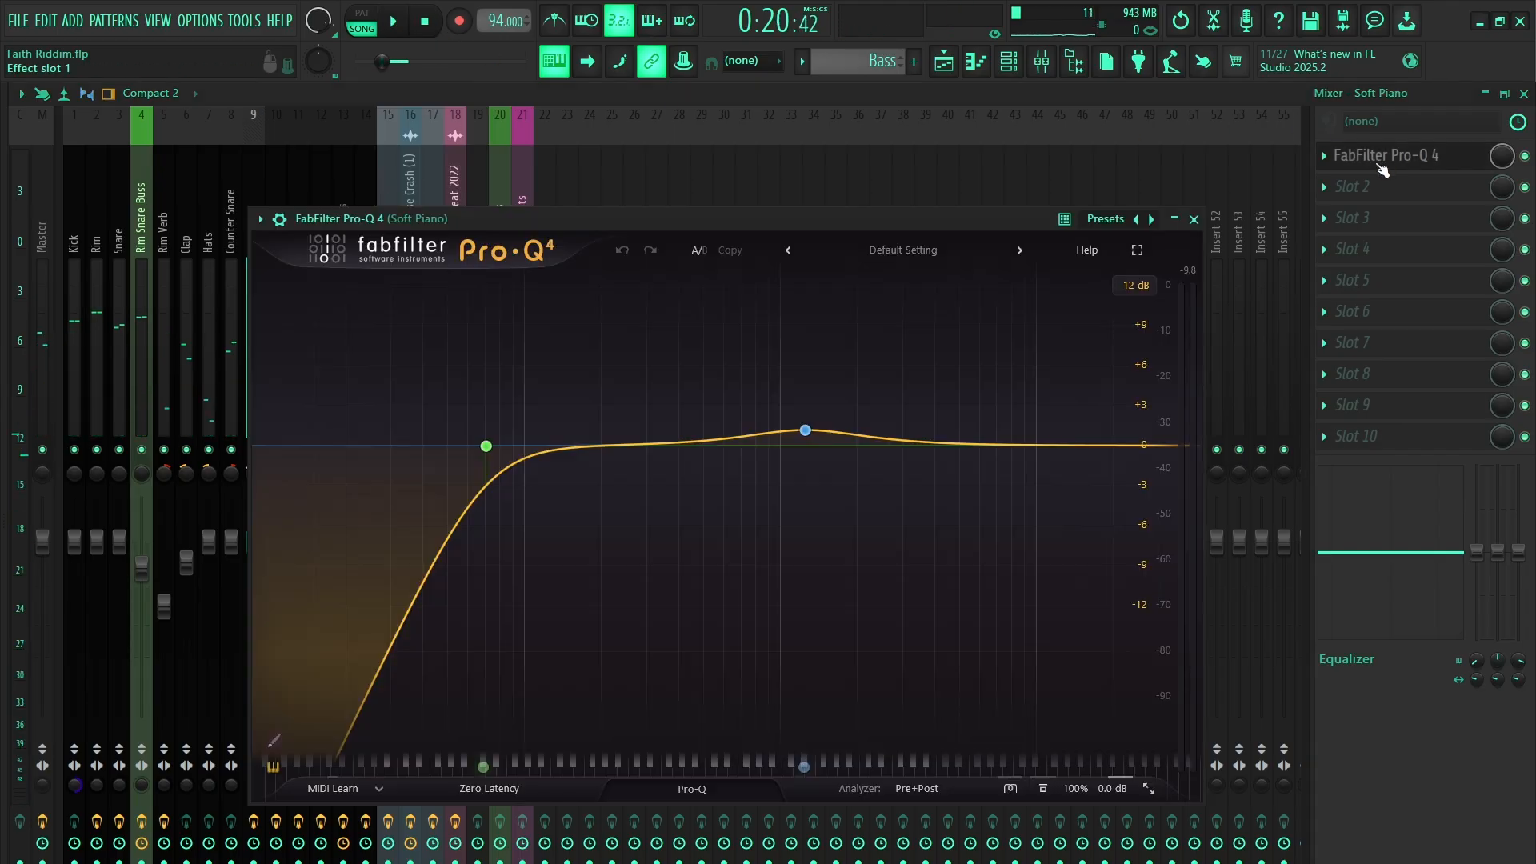
{"action": "left_click_drag", "start_coordinate": [702, 219], "coordinate": [629, 168]}
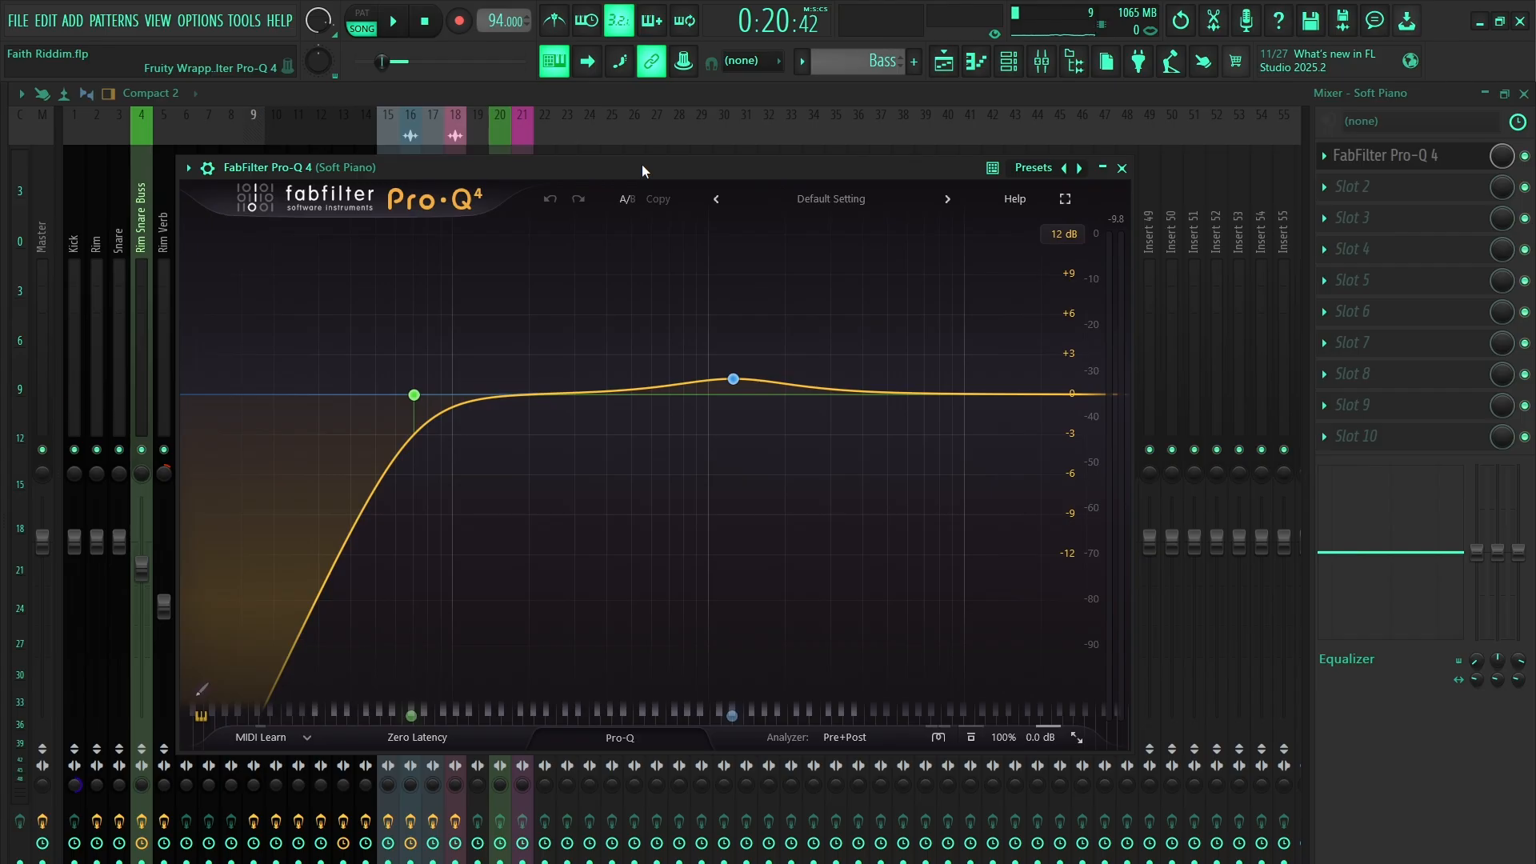
{"action": "left_click_drag", "start_coordinate": [642, 165], "coordinate": [741, 169]}
{"action": "mouse_move", "coordinate": [506, 408]}
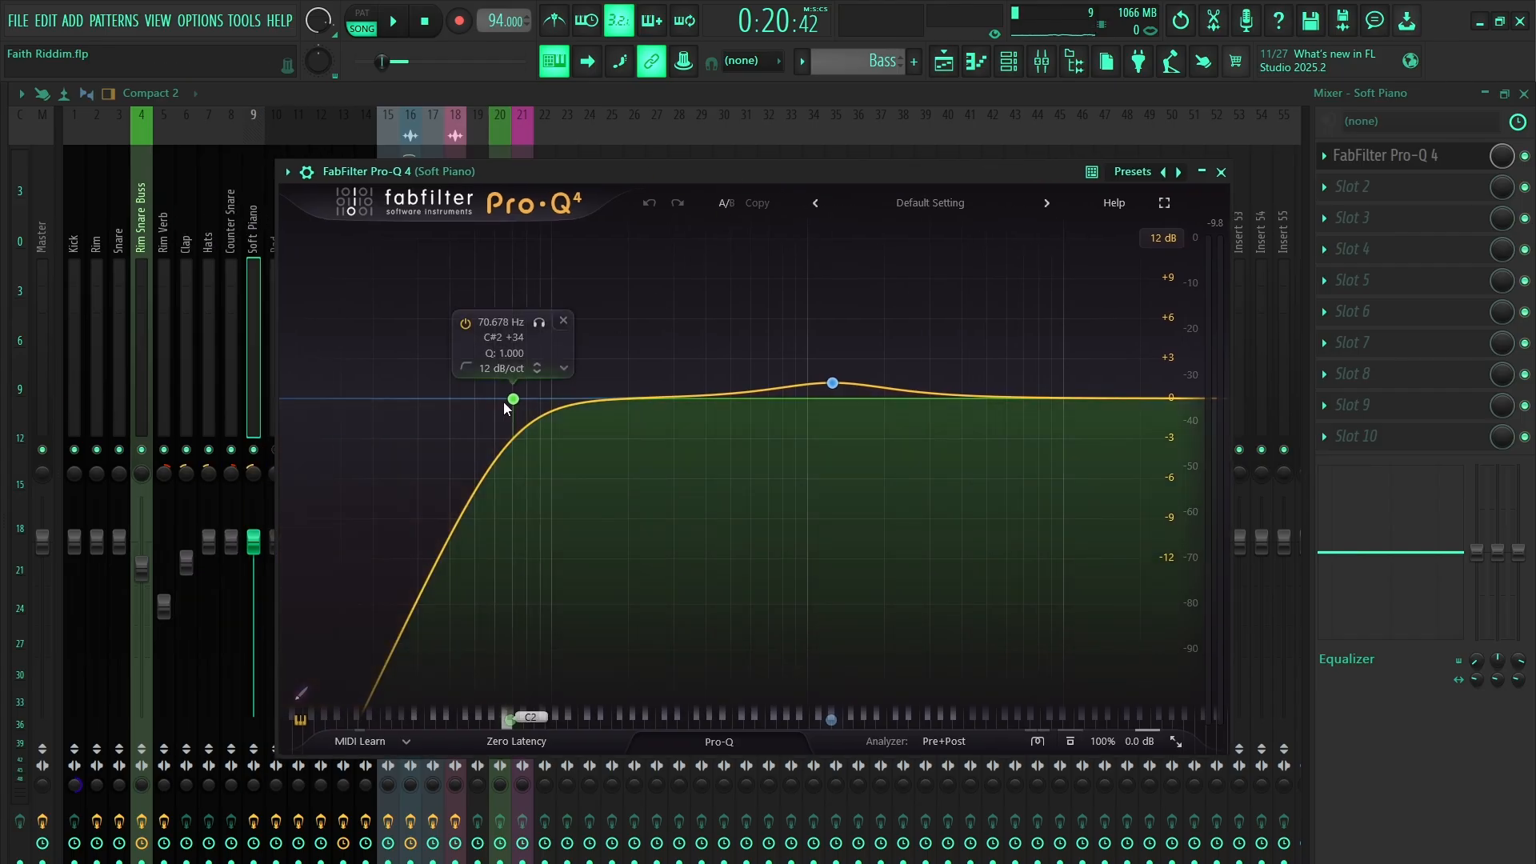
{"action": "mouse_move", "coordinate": [828, 387]}
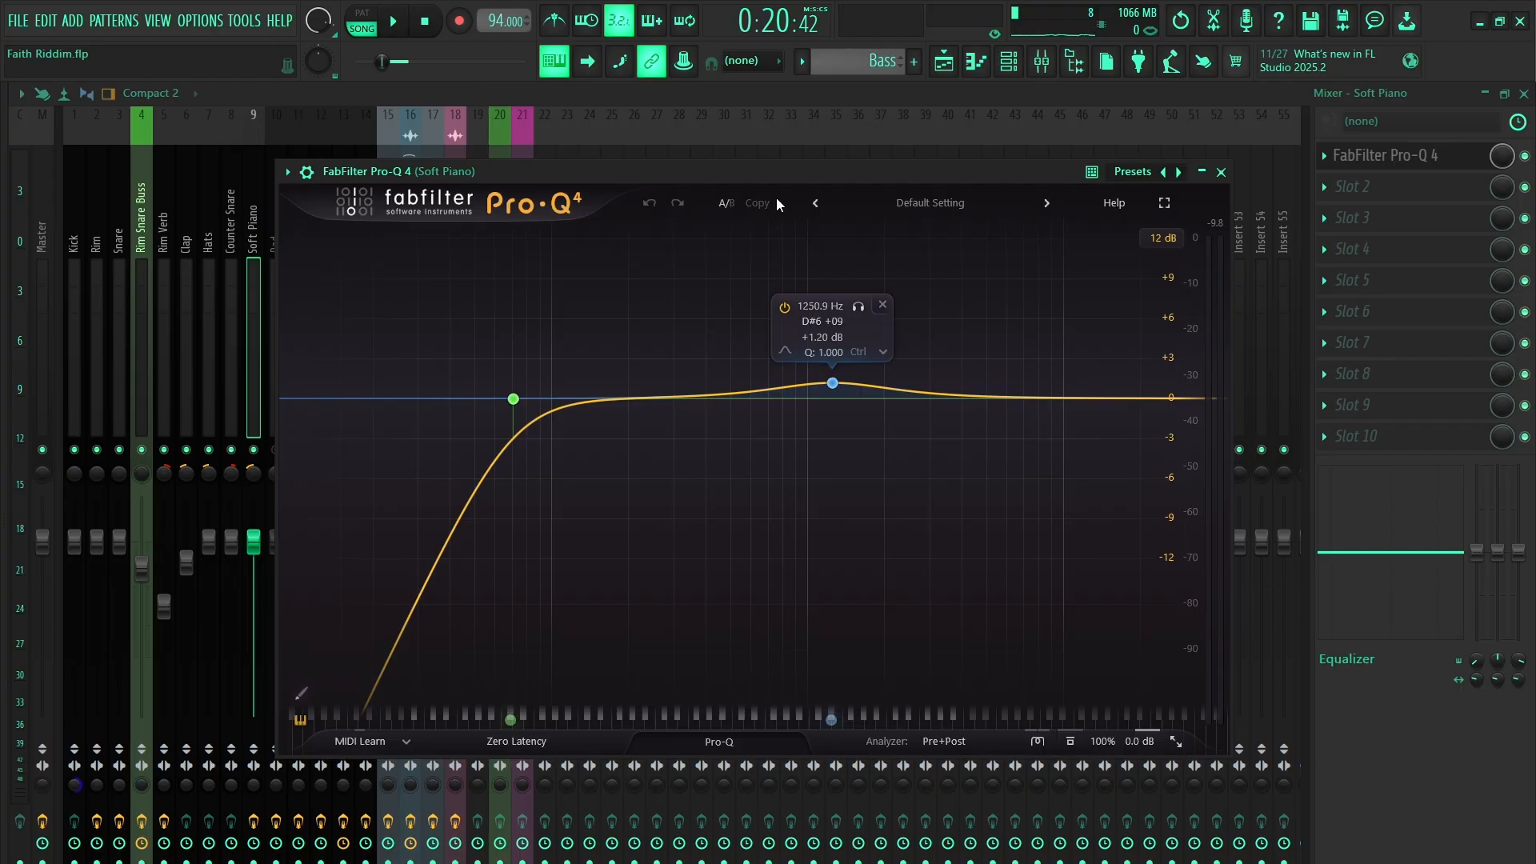
{"action": "left_click_drag", "start_coordinate": [780, 171], "coordinate": [842, 154]}
{"action": "mouse_move", "coordinate": [573, 383]}
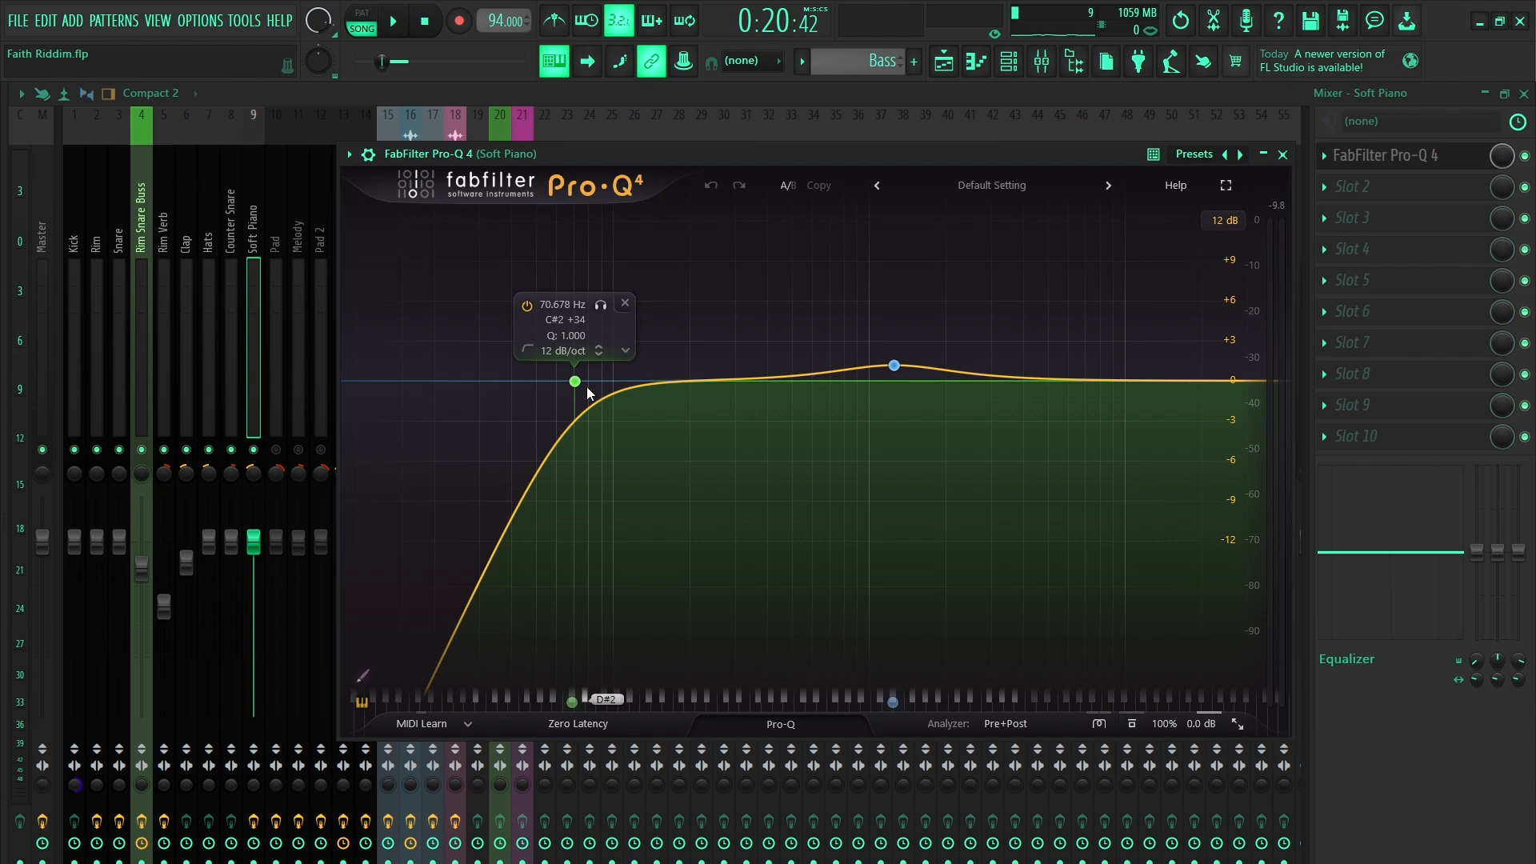
{"action": "left_click_drag", "start_coordinate": [792, 155], "coordinate": [828, 141]}
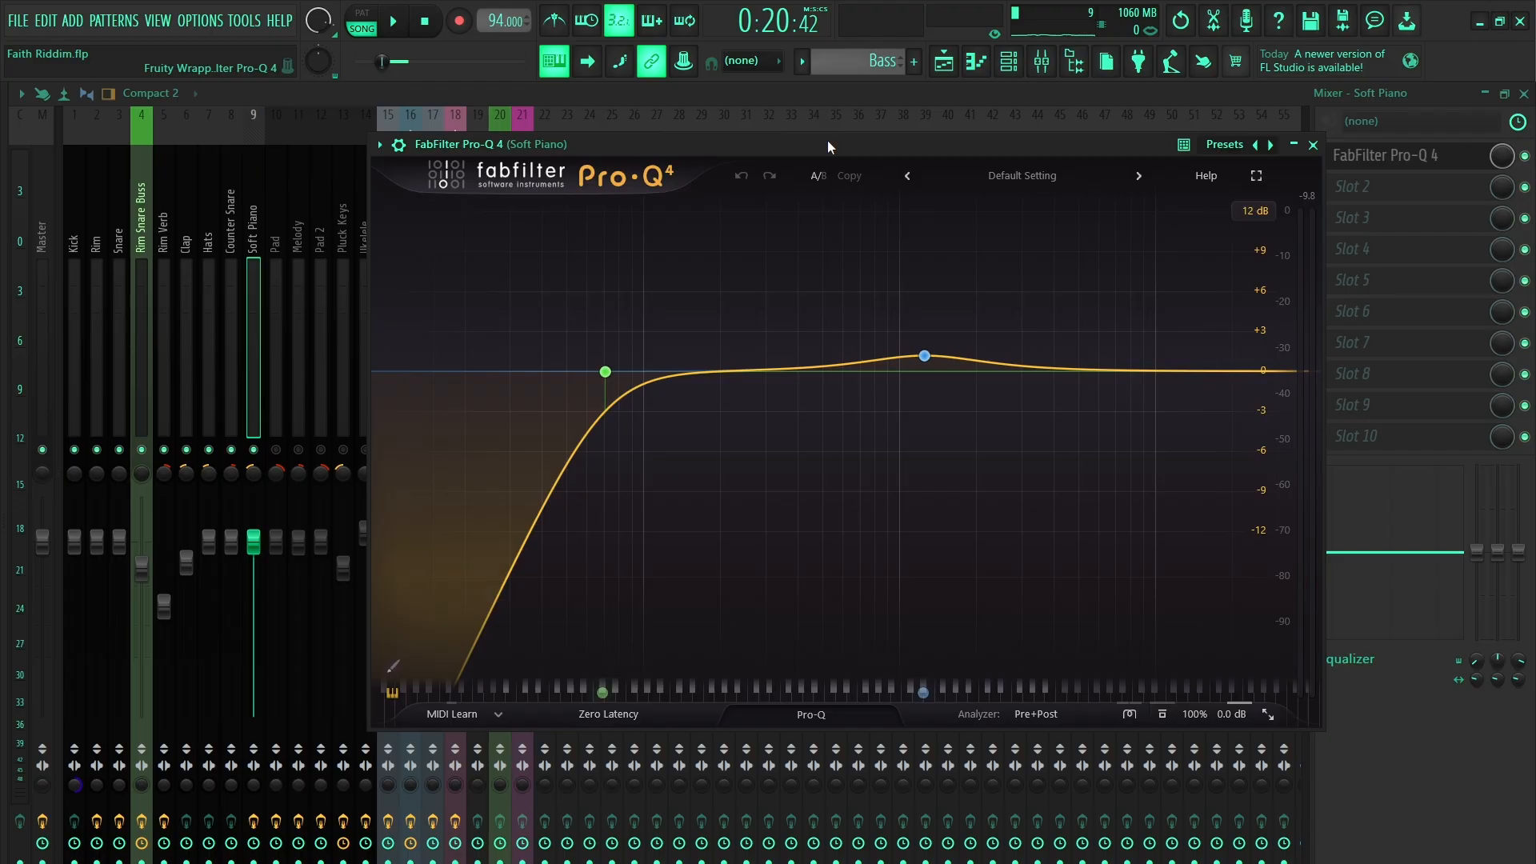
{"action": "left_click_drag", "start_coordinate": [809, 142], "coordinate": [846, 117]}
{"action": "mouse_move", "coordinate": [645, 326]}
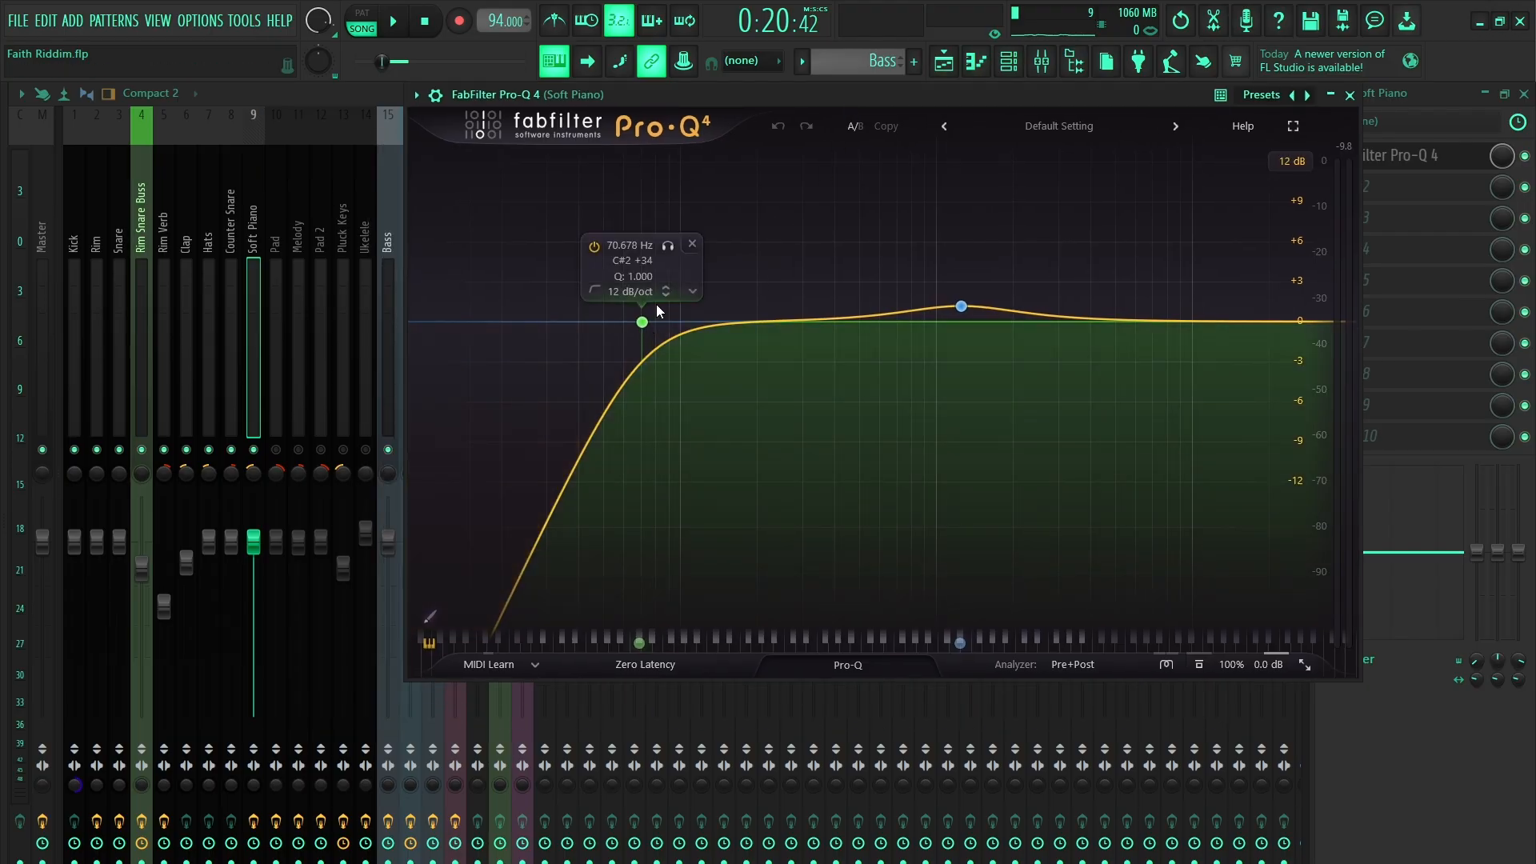
{"action": "left_click", "coordinate": [1350, 95]}
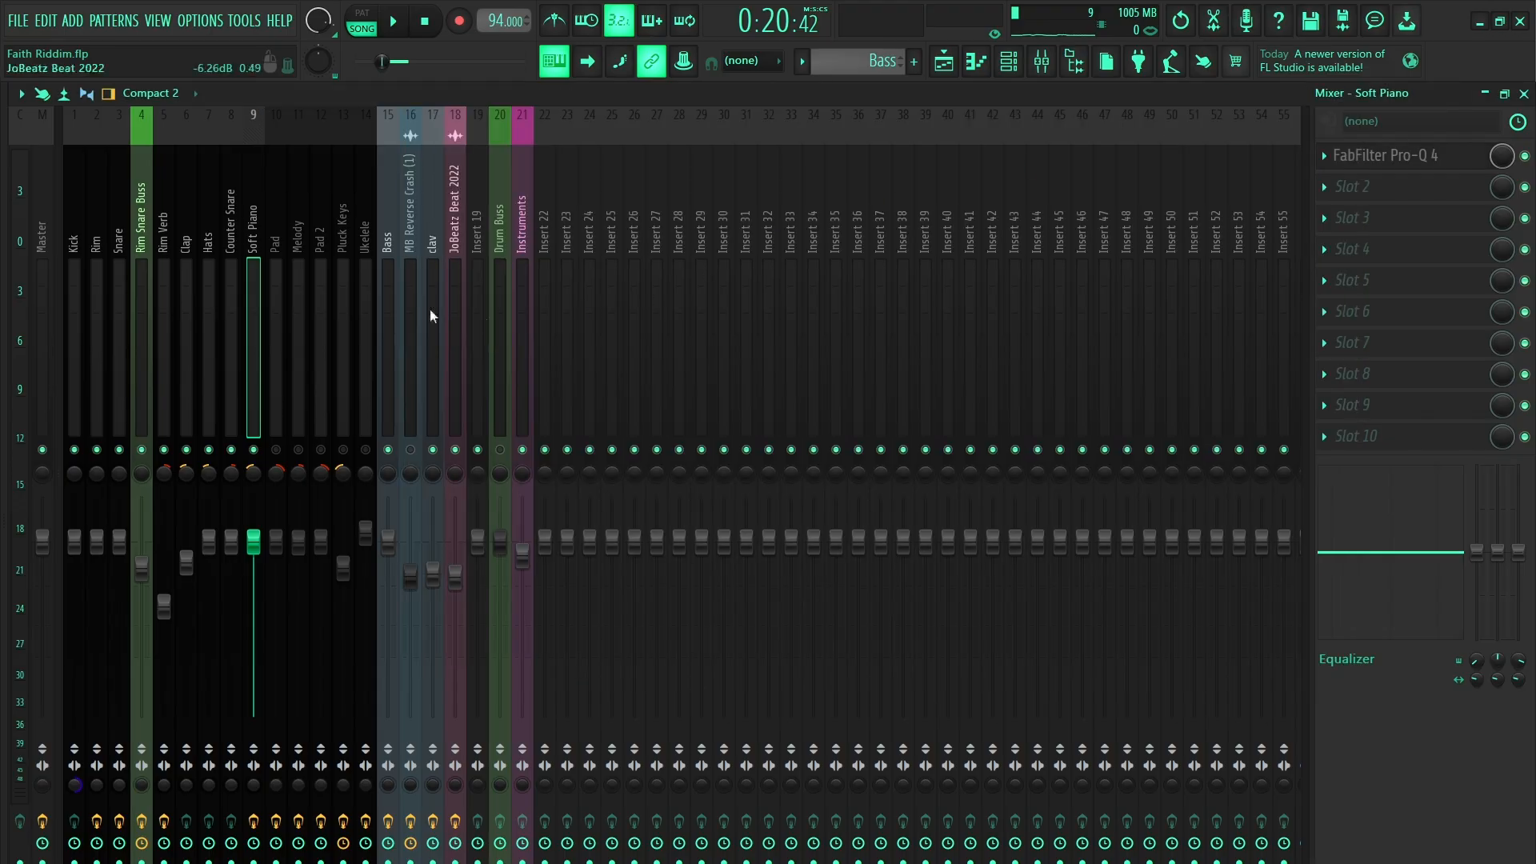
{"action": "key", "text": "space"}
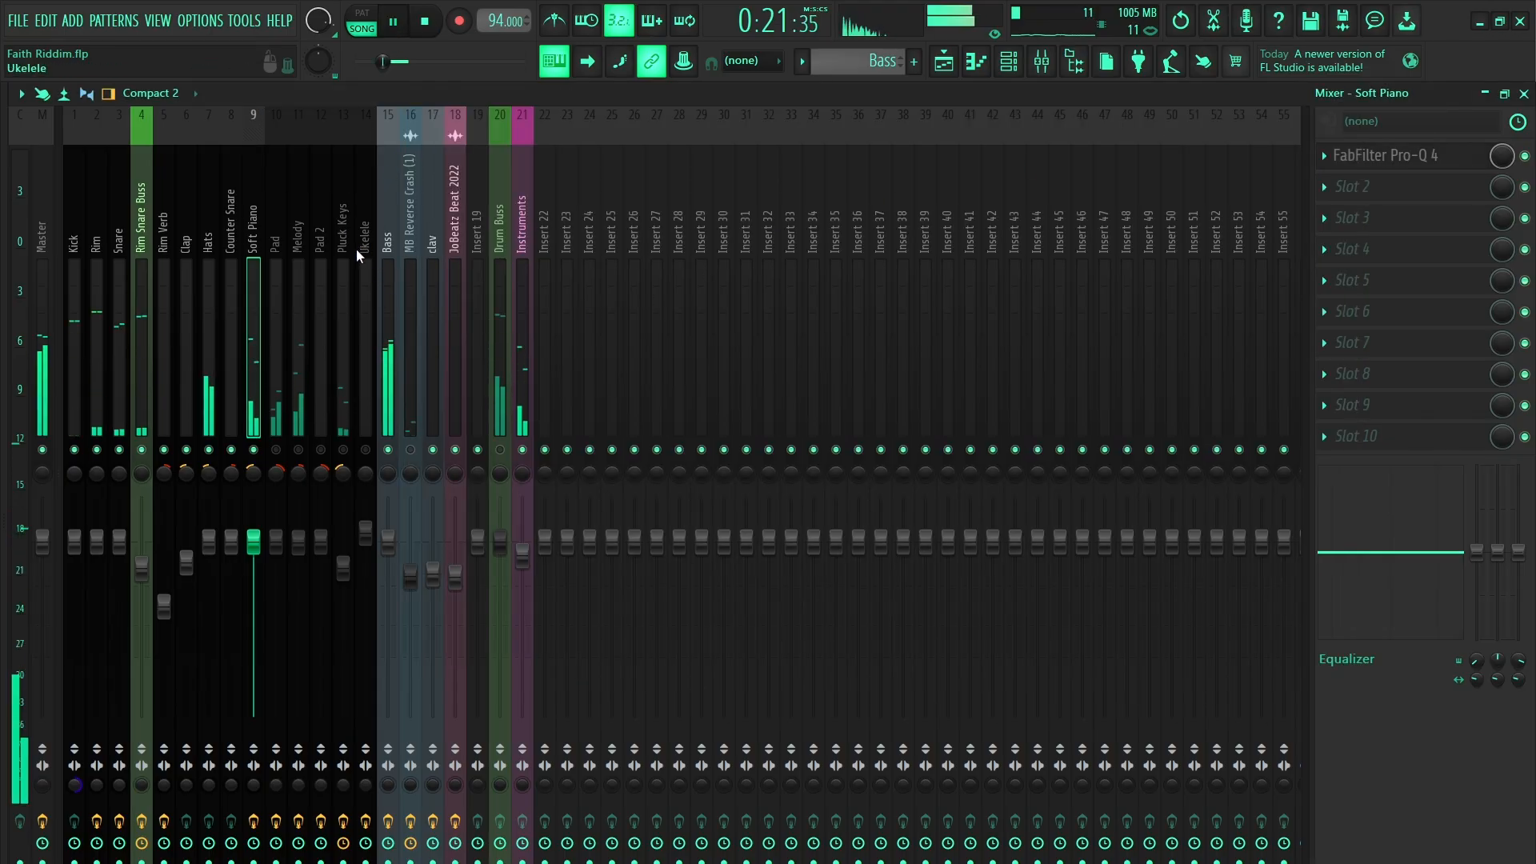
{"action": "left_click", "coordinate": [429, 32]}
Unmute the Pad track and examine its Fruity parametric EQ 2 during playback.
{"action": "left_click", "coordinate": [285, 453]}
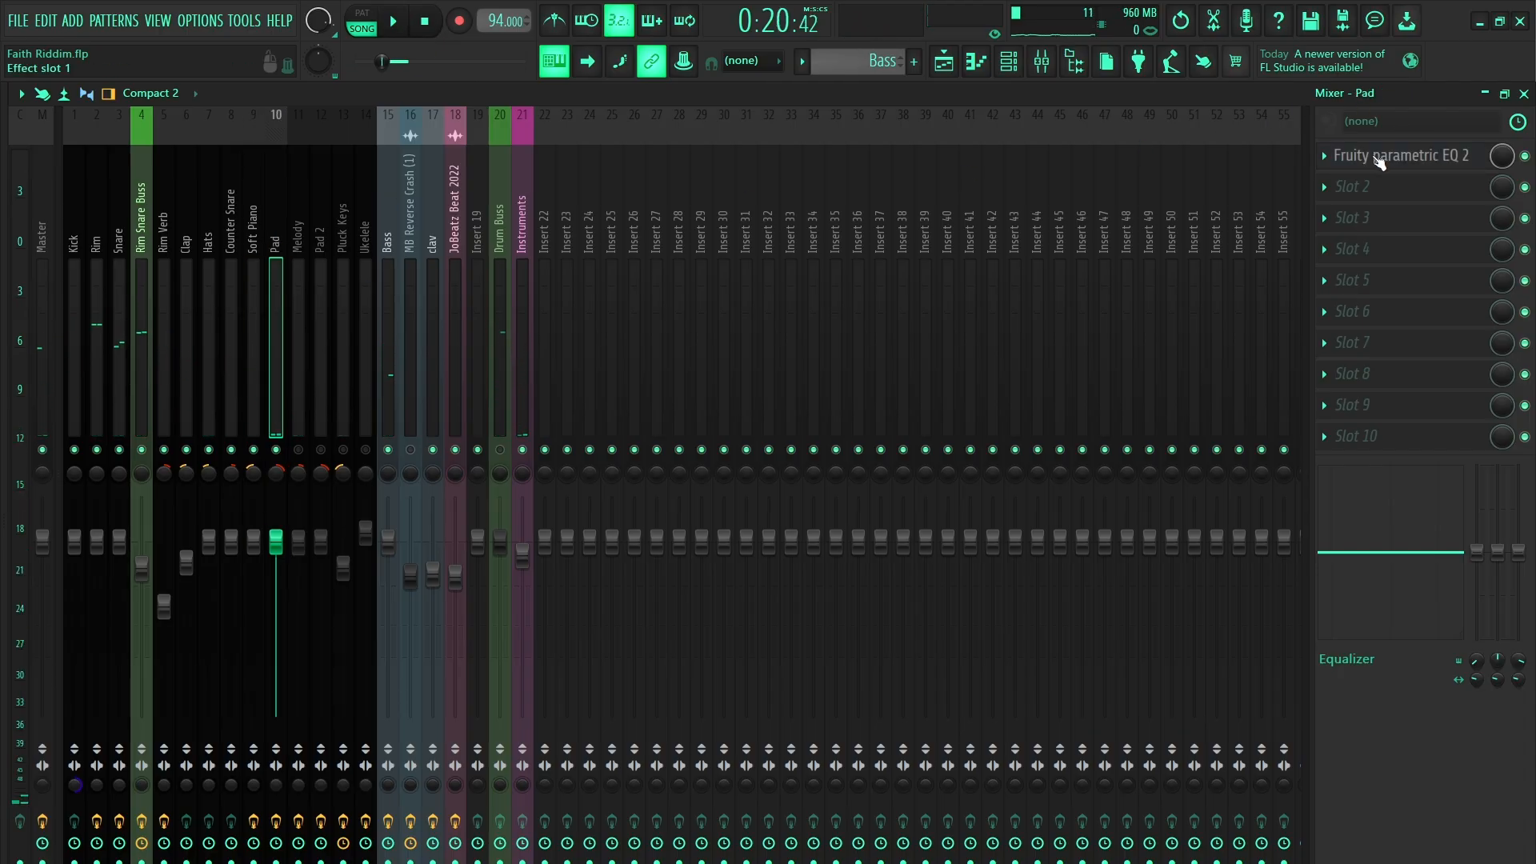
{"action": "left_click", "coordinate": [1377, 157]}
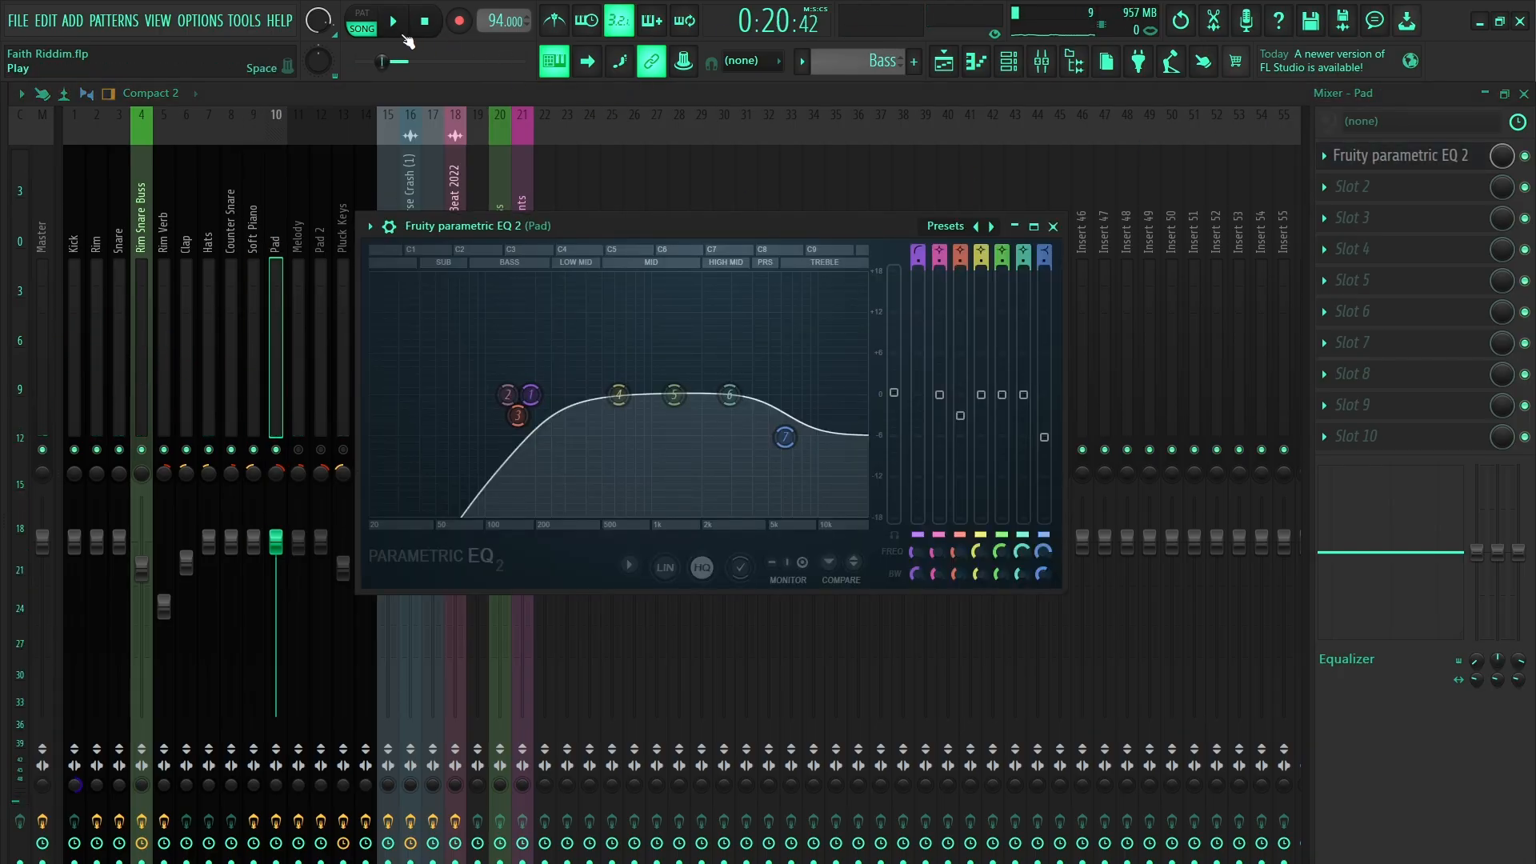
{"action": "left_click", "coordinate": [404, 37]}
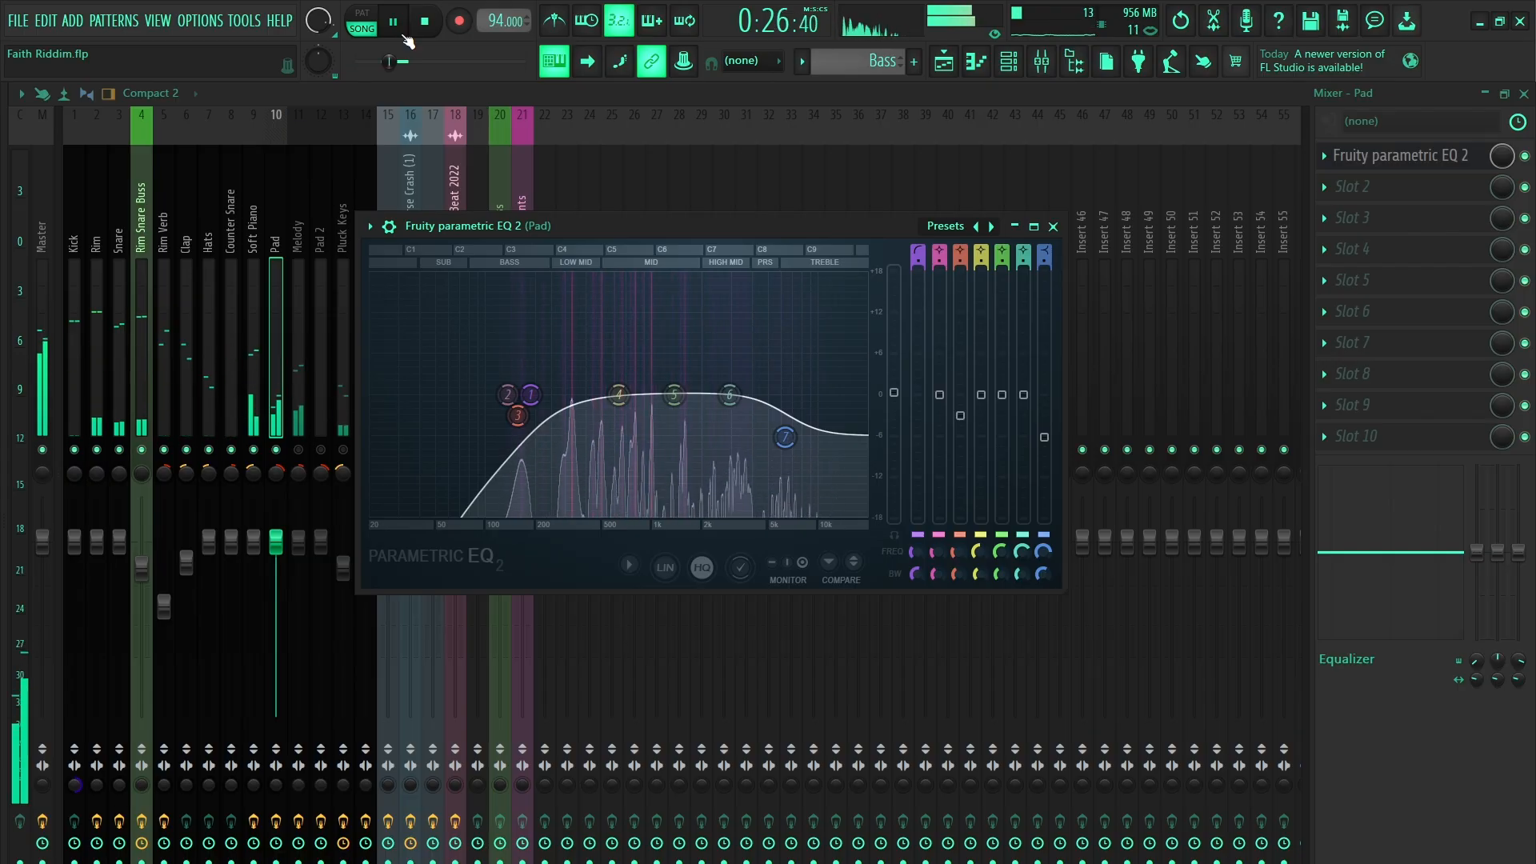
{"action": "left_click", "coordinate": [405, 37]}
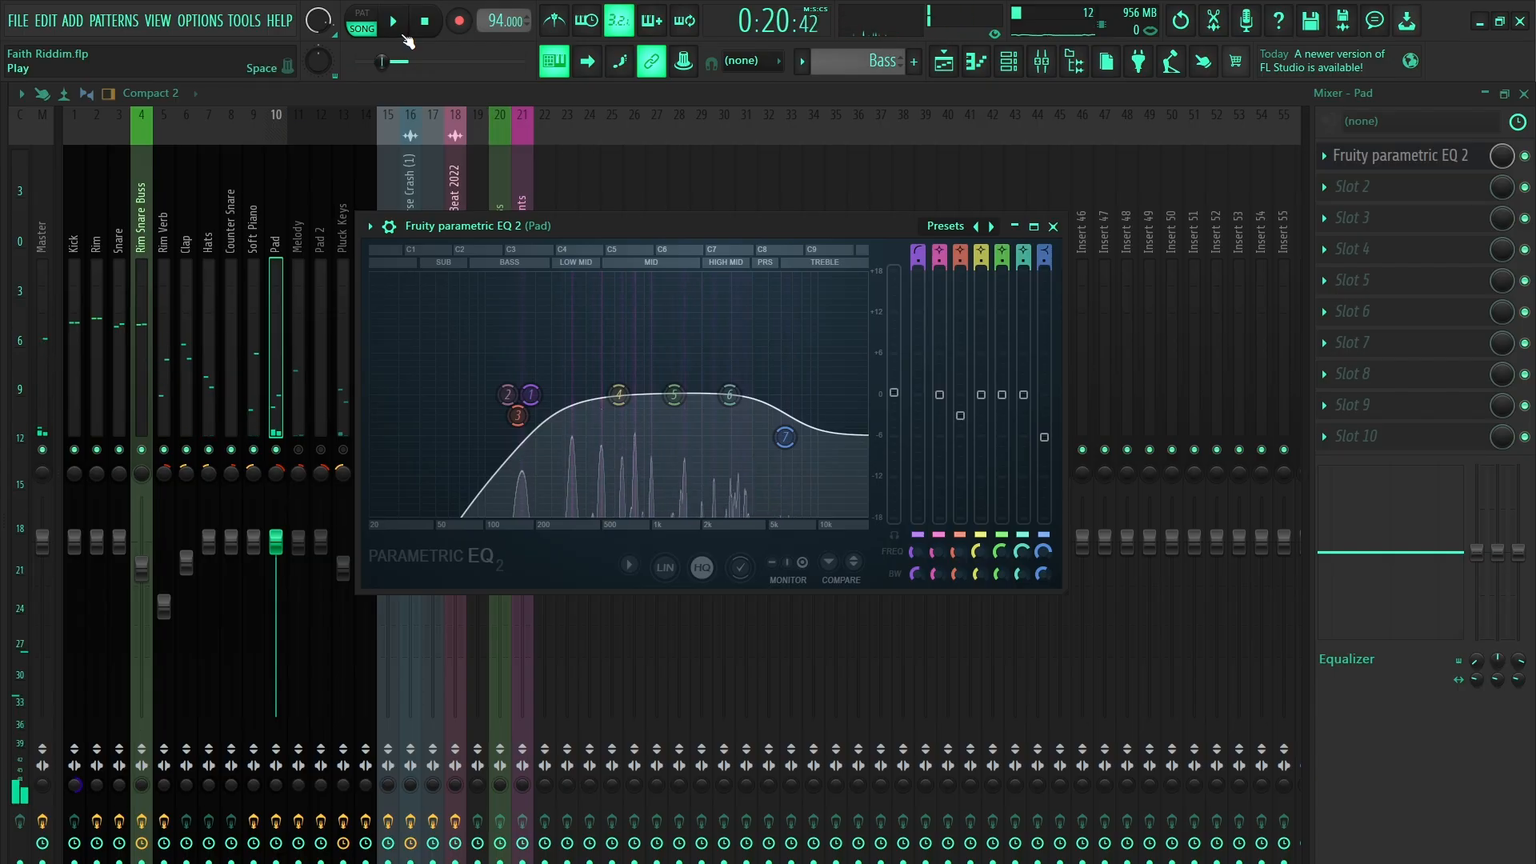
{"action": "left_click_drag", "start_coordinate": [858, 227], "coordinate": [867, 186]}
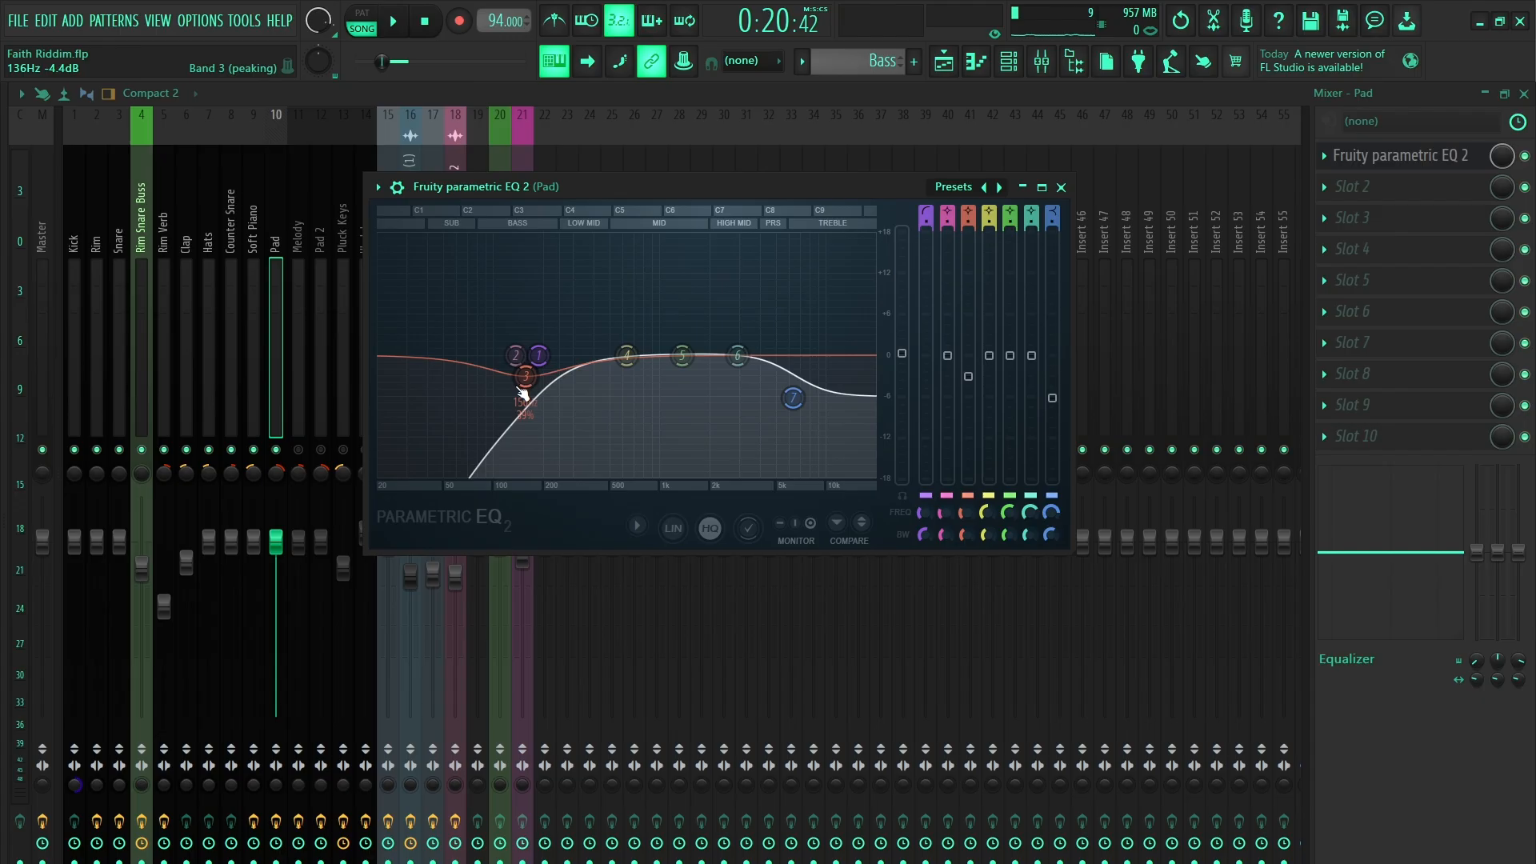
Compare the Pad track with its Fruity parametric EQ 2 bypassed and re-enabled during playback.
{"action": "left_click", "coordinate": [1525, 156]}
{"action": "key", "text": "space"}
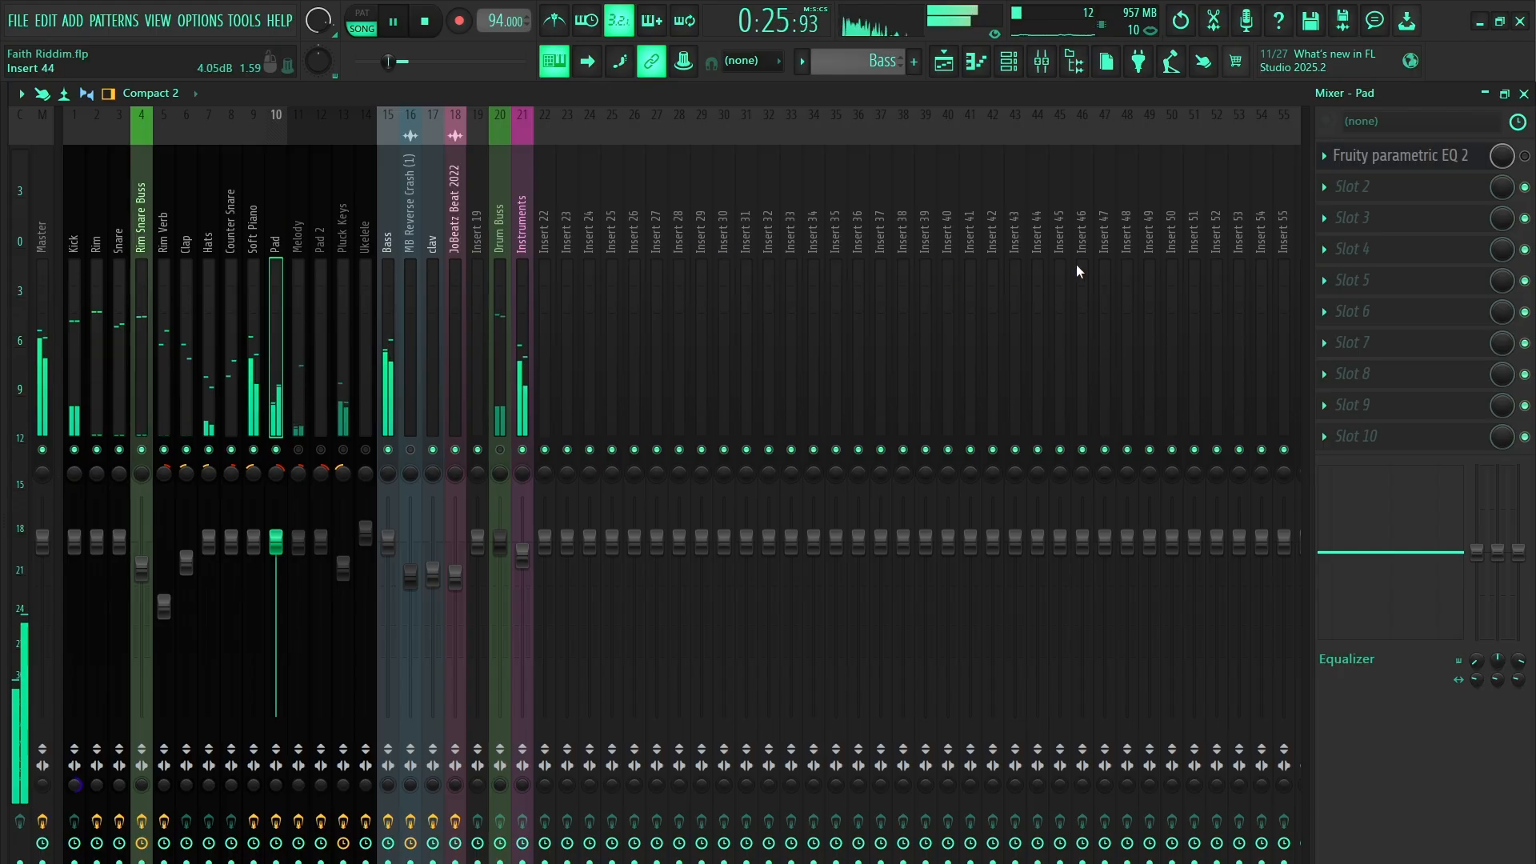
{"action": "left_click", "coordinate": [1523, 158]}
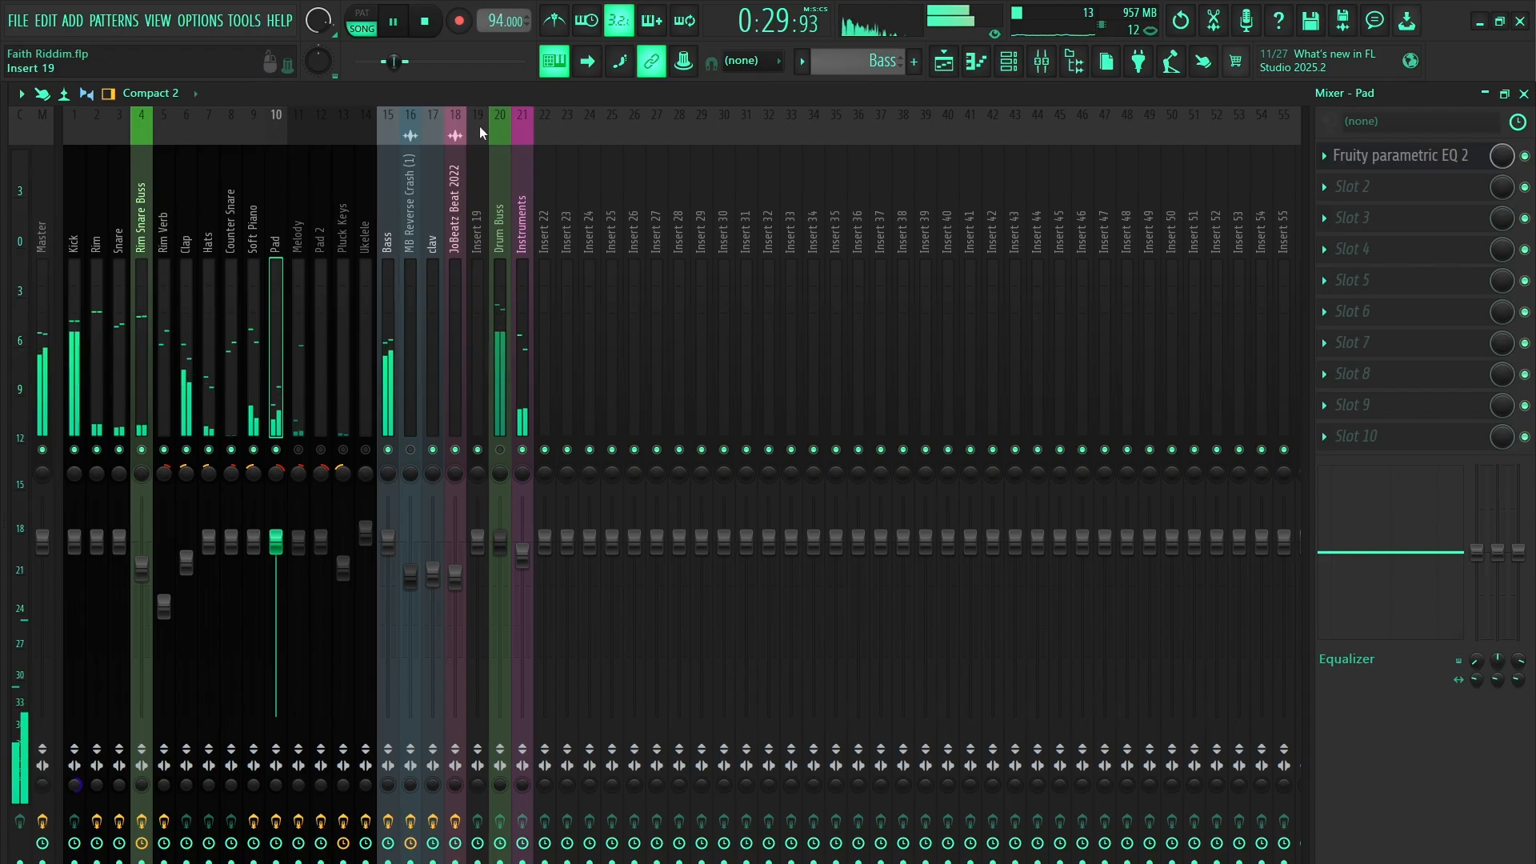
{"action": "left_click", "coordinate": [439, 31]}
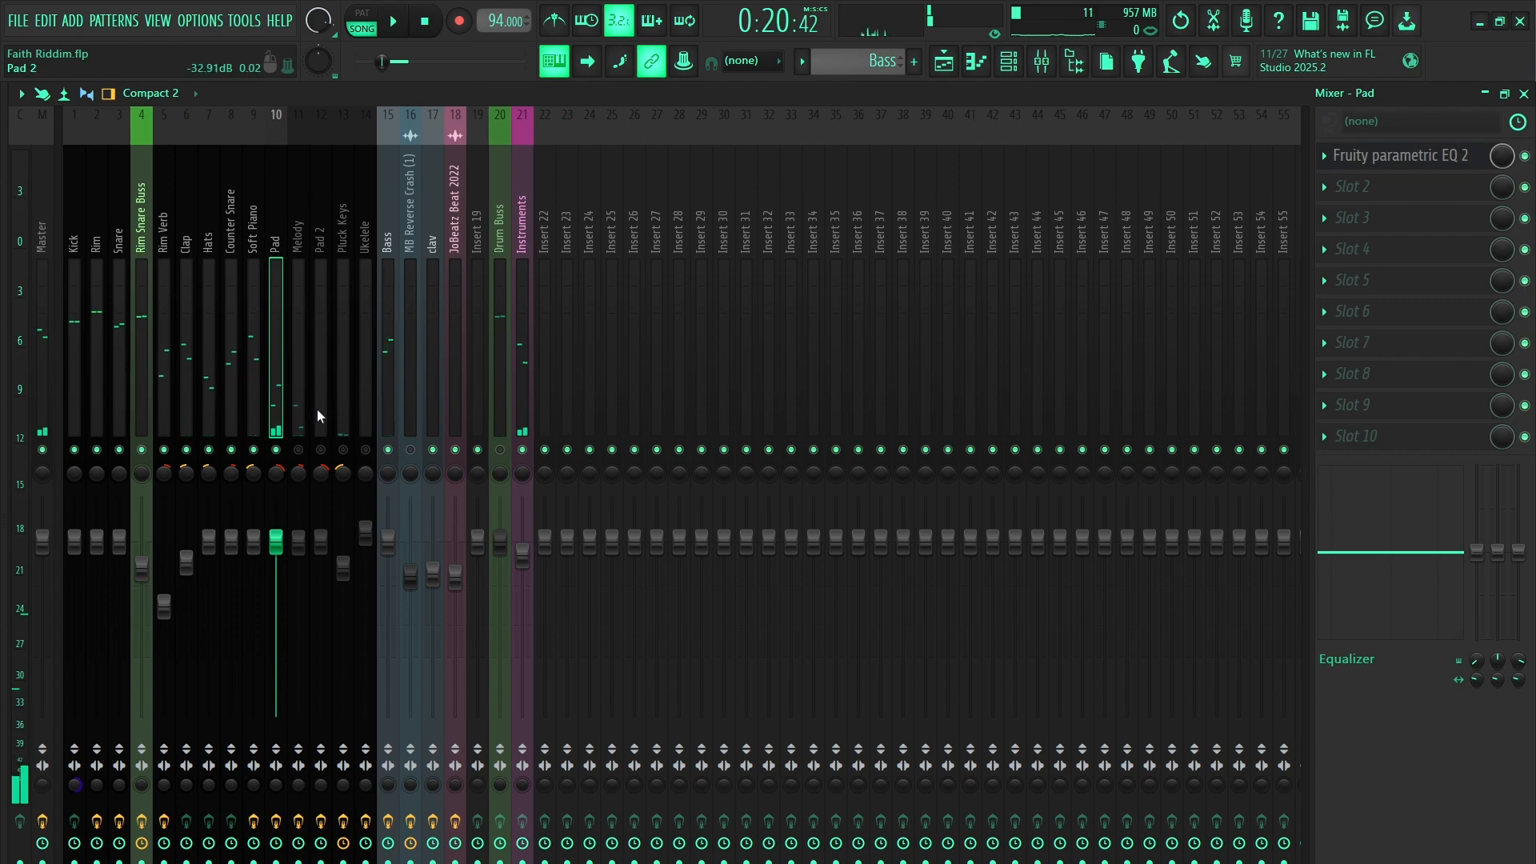
Unmute the Melody track and audition it with the bass, Soft Piano and Pad.
{"action": "left_click", "coordinate": [300, 451]}
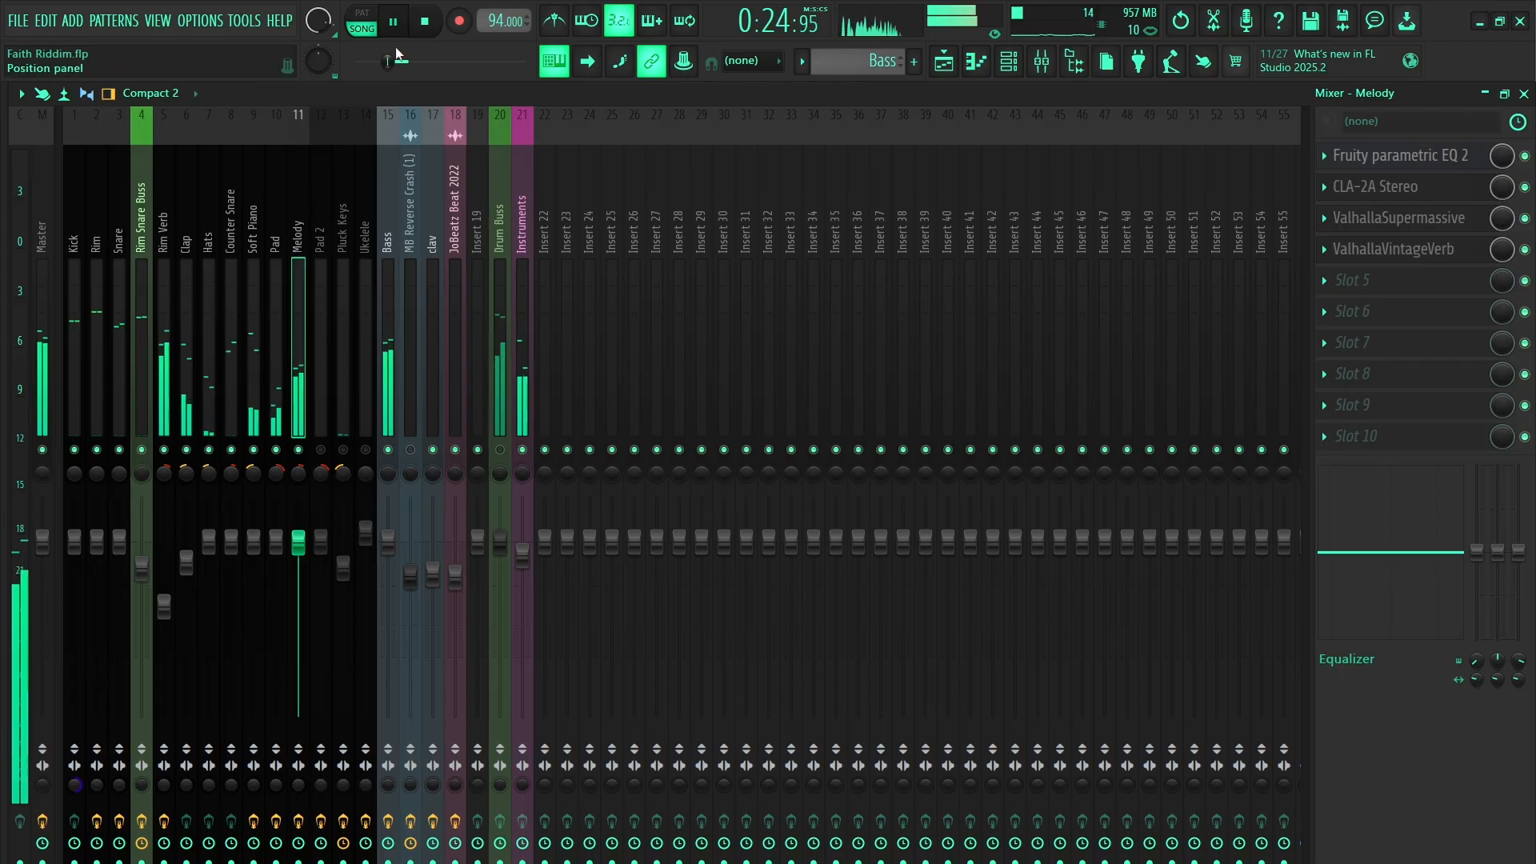
{"action": "left_click", "coordinate": [432, 37]}
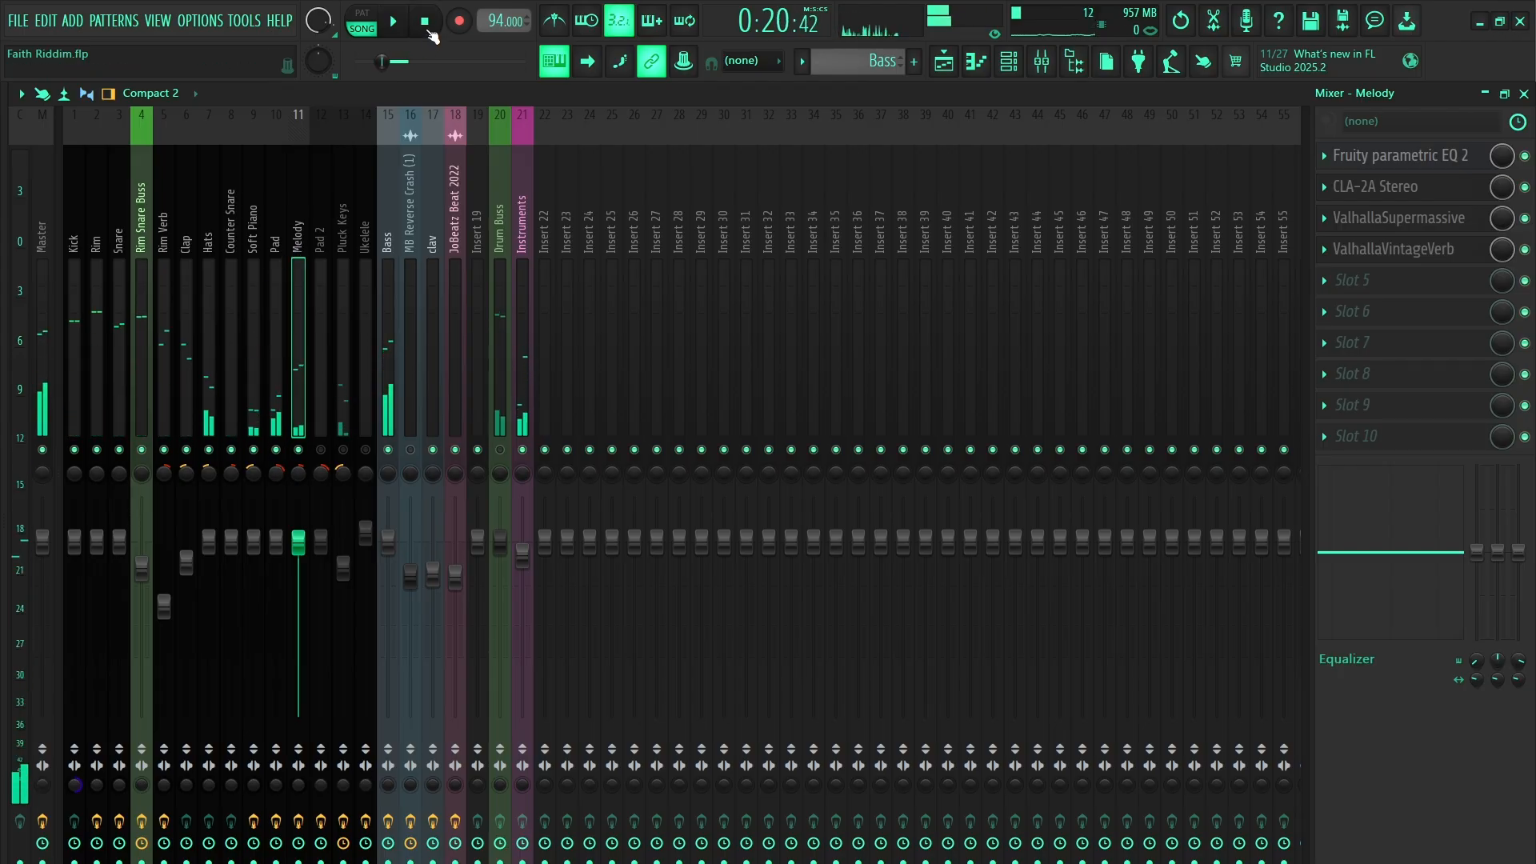
Bypass all four Melody effects and audition the track dry with Counter Snare, Soft Piano, Pad and Bass muted.
{"action": "left_click", "coordinate": [1525, 250]}
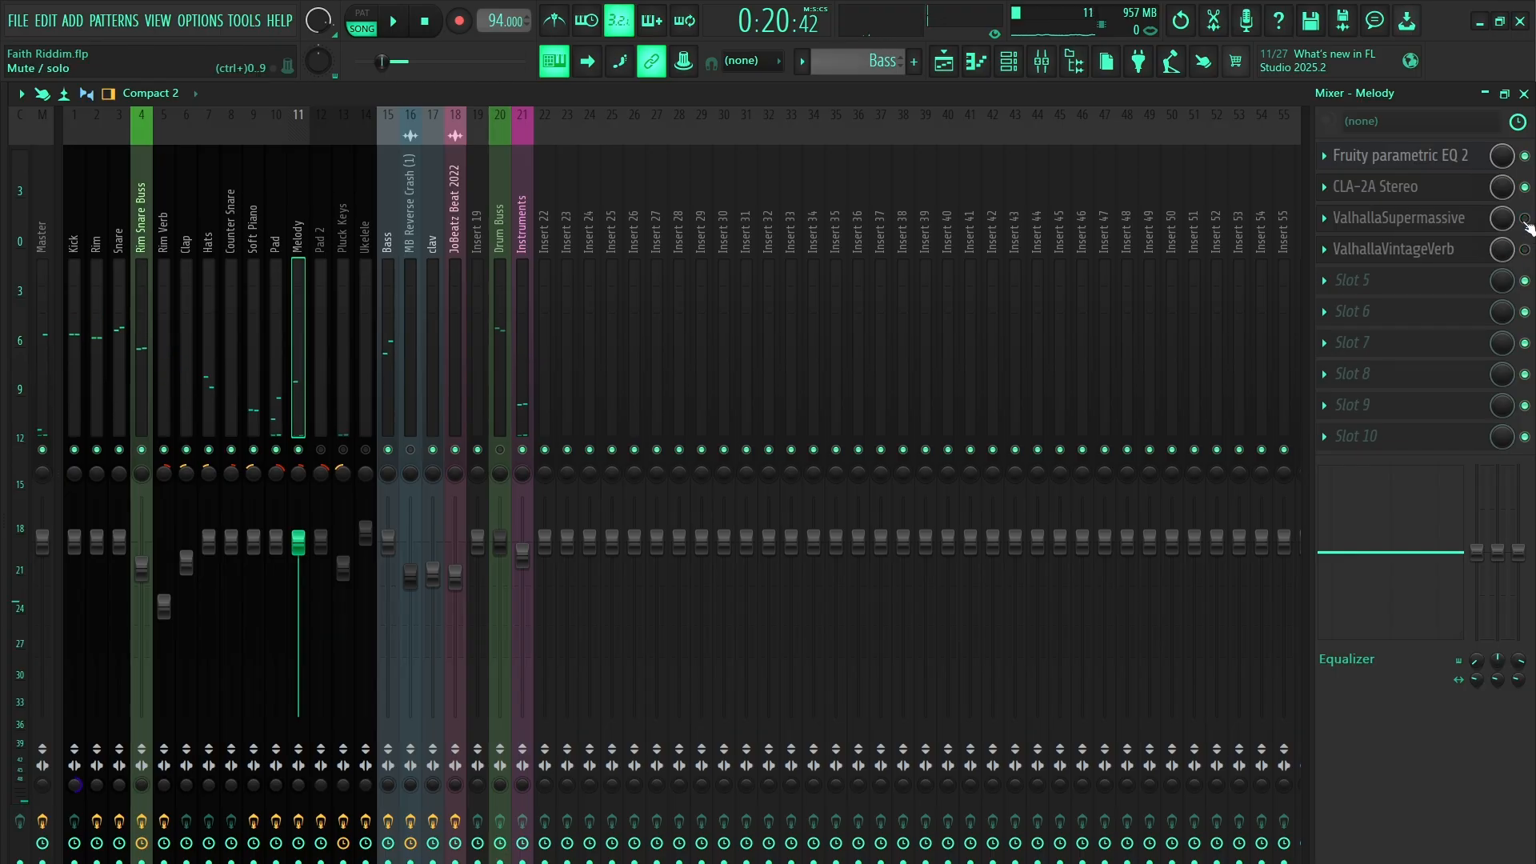
{"action": "left_click", "coordinate": [1525, 157]}
{"action": "left_click", "coordinate": [276, 450]}
{"action": "left_click", "coordinate": [254, 449]}
{"action": "left_click", "coordinate": [231, 449]}
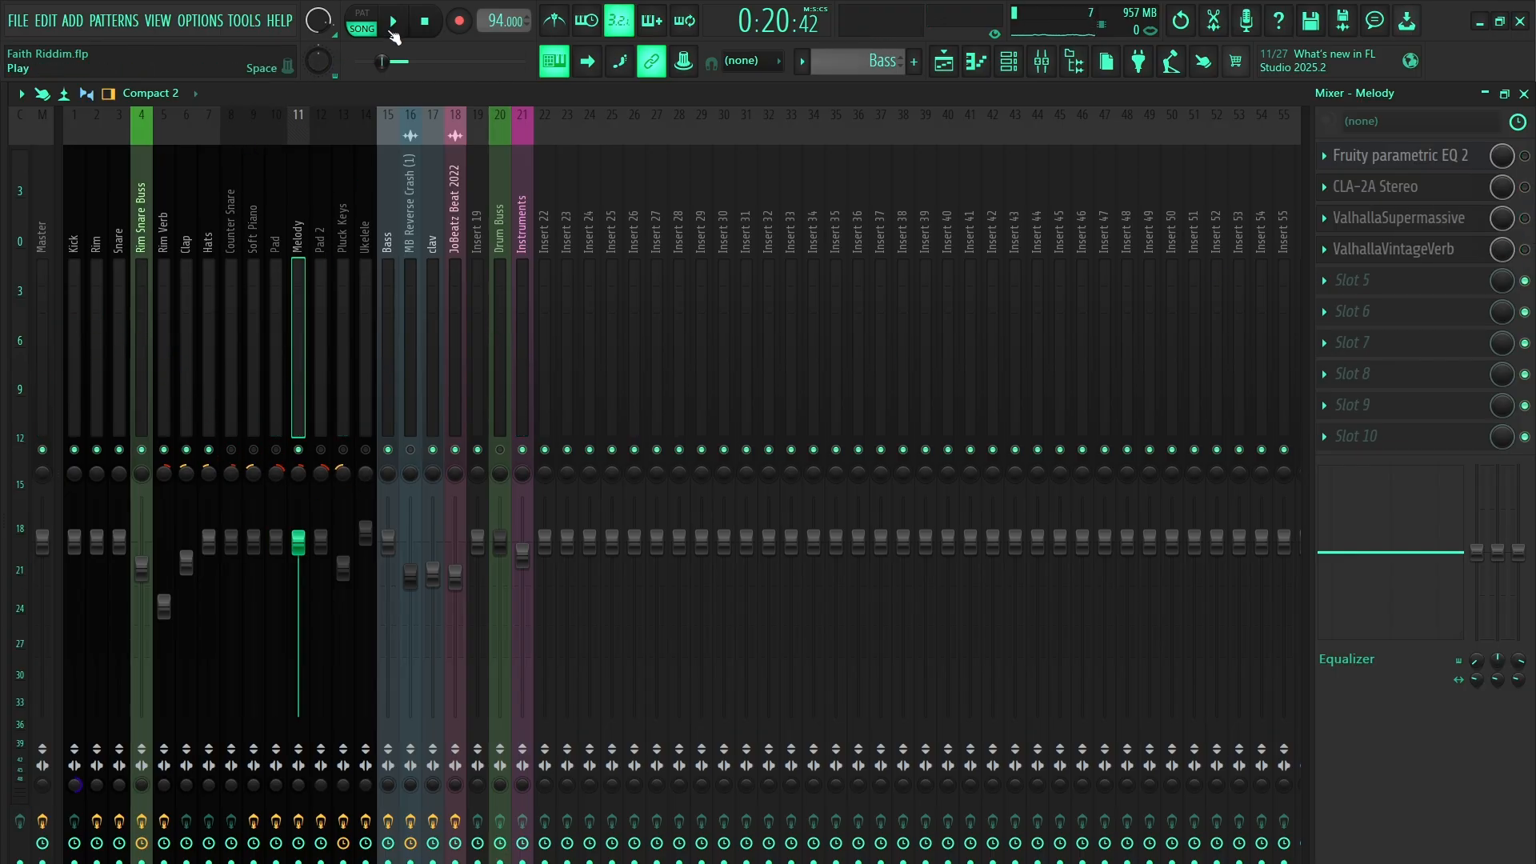
{"action": "key", "text": "space"}
{"action": "left_click", "coordinate": [388, 449]}
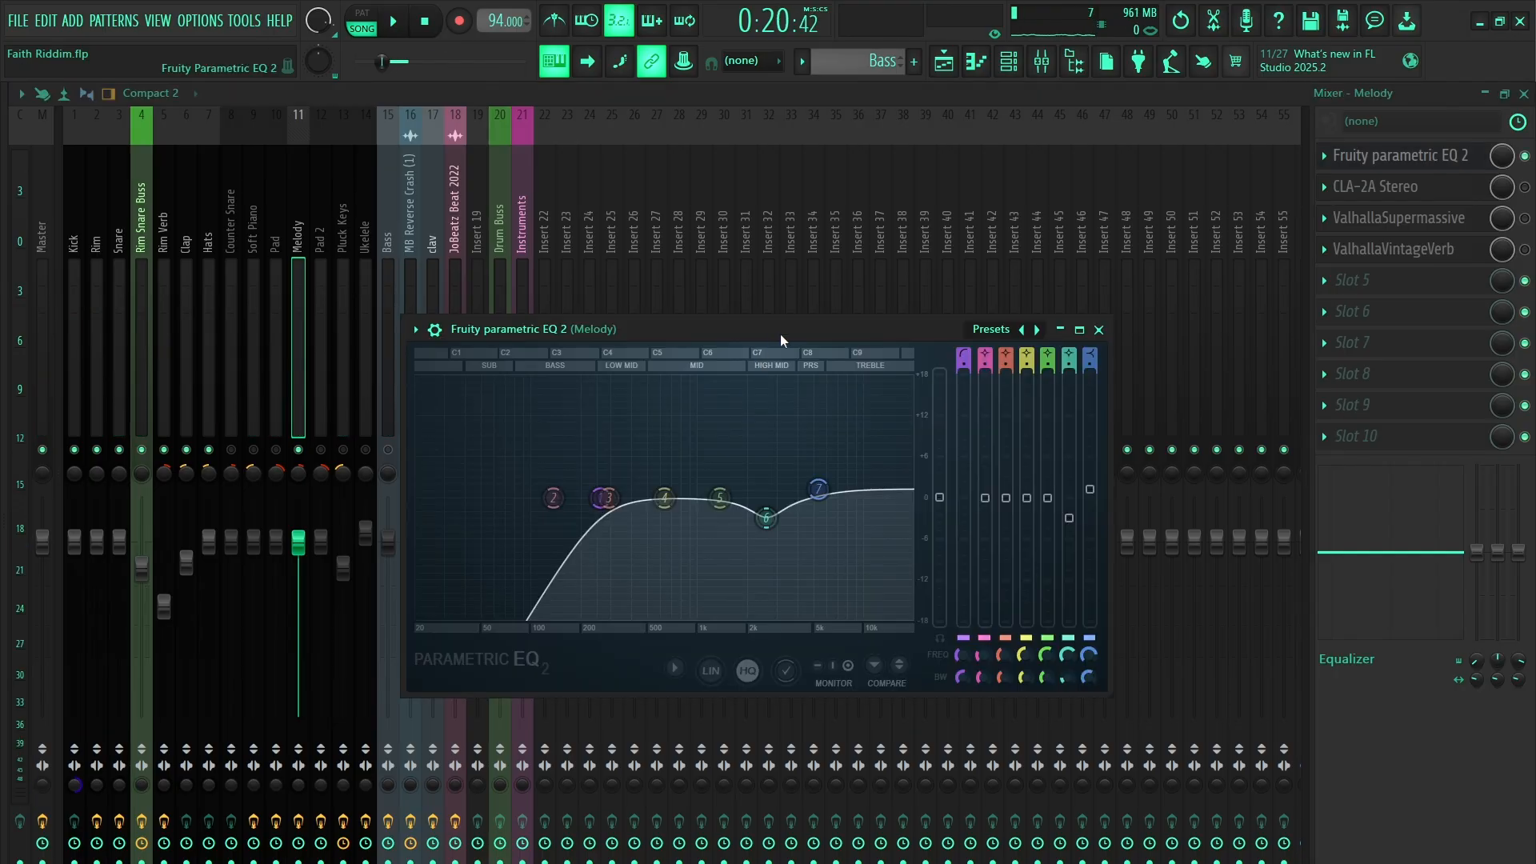
Re-enable Fruity parametric EQ 2 and CLA-2A Stereo on Melody, examining their settings and starting playback.
{"action": "left_click_drag", "start_coordinate": [780, 334], "coordinate": [788, 214]}
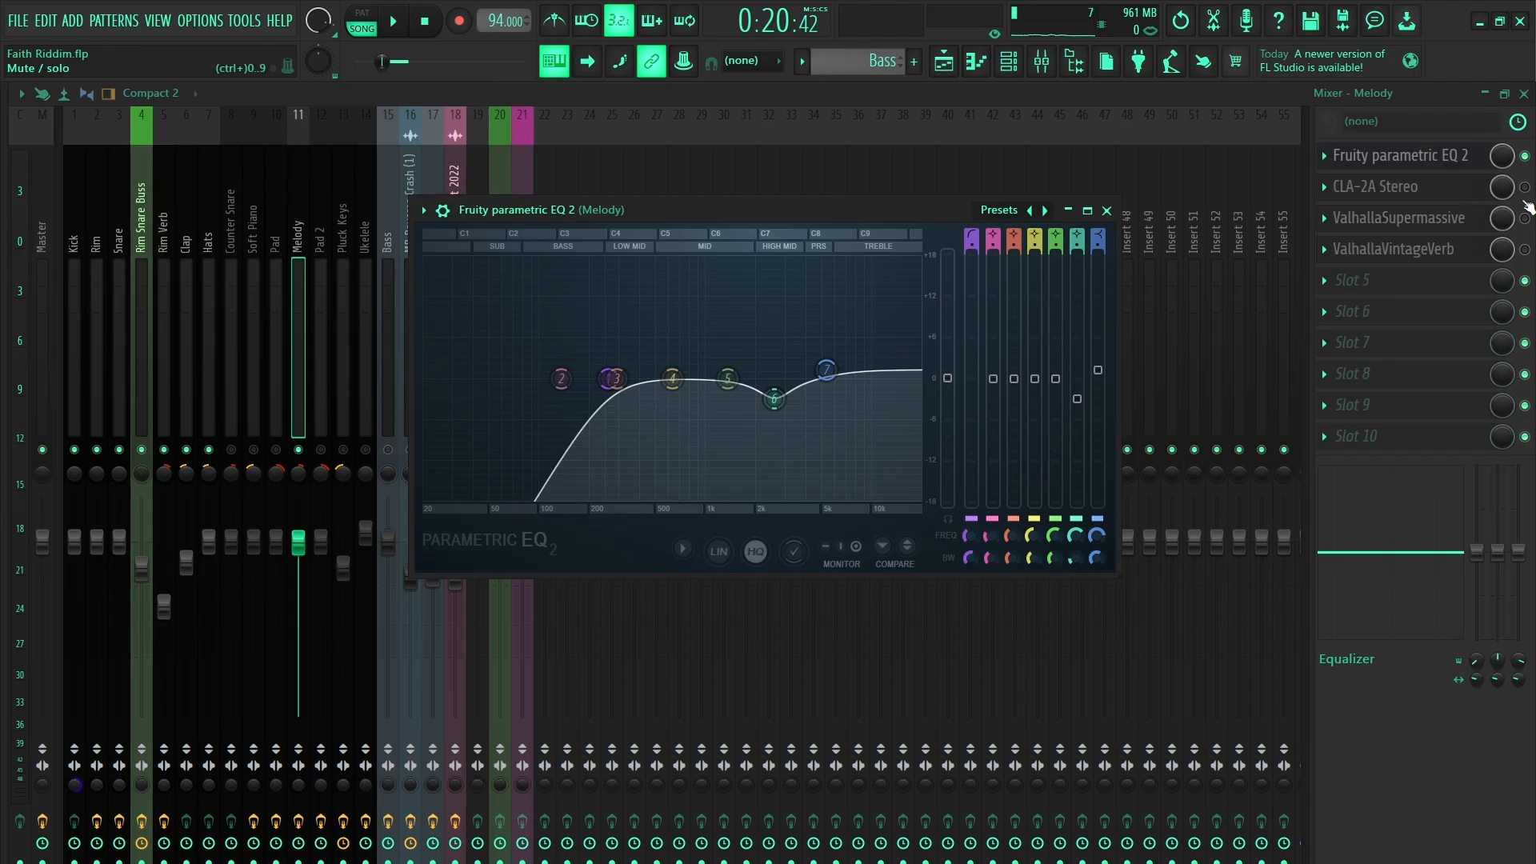
{"action": "left_click", "coordinate": [1427, 195]}
{"action": "left_click", "coordinate": [1525, 187]}
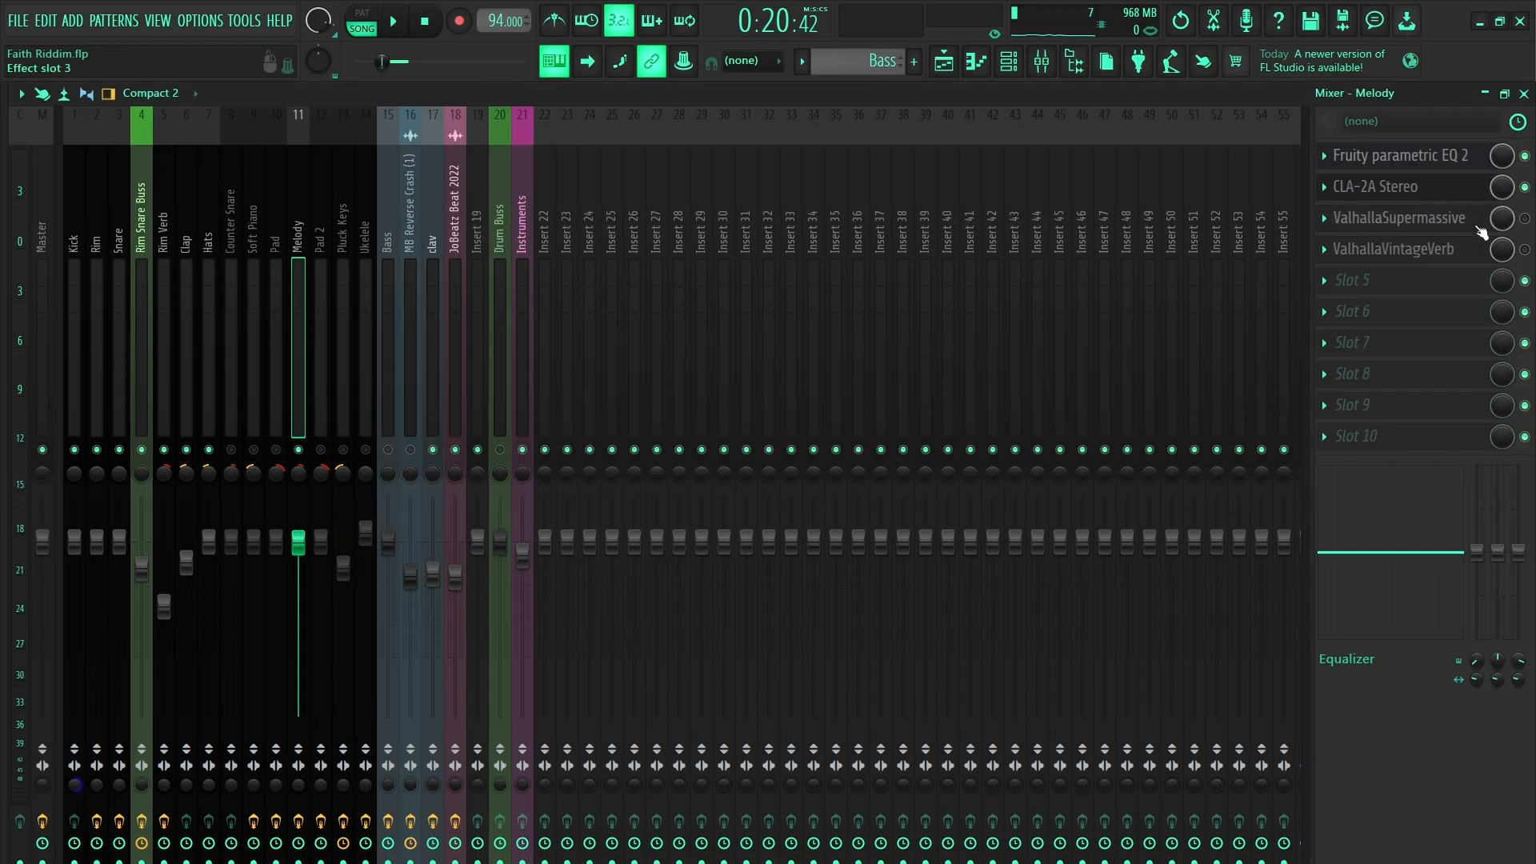
{"action": "left_click", "coordinate": [1334, 188]}
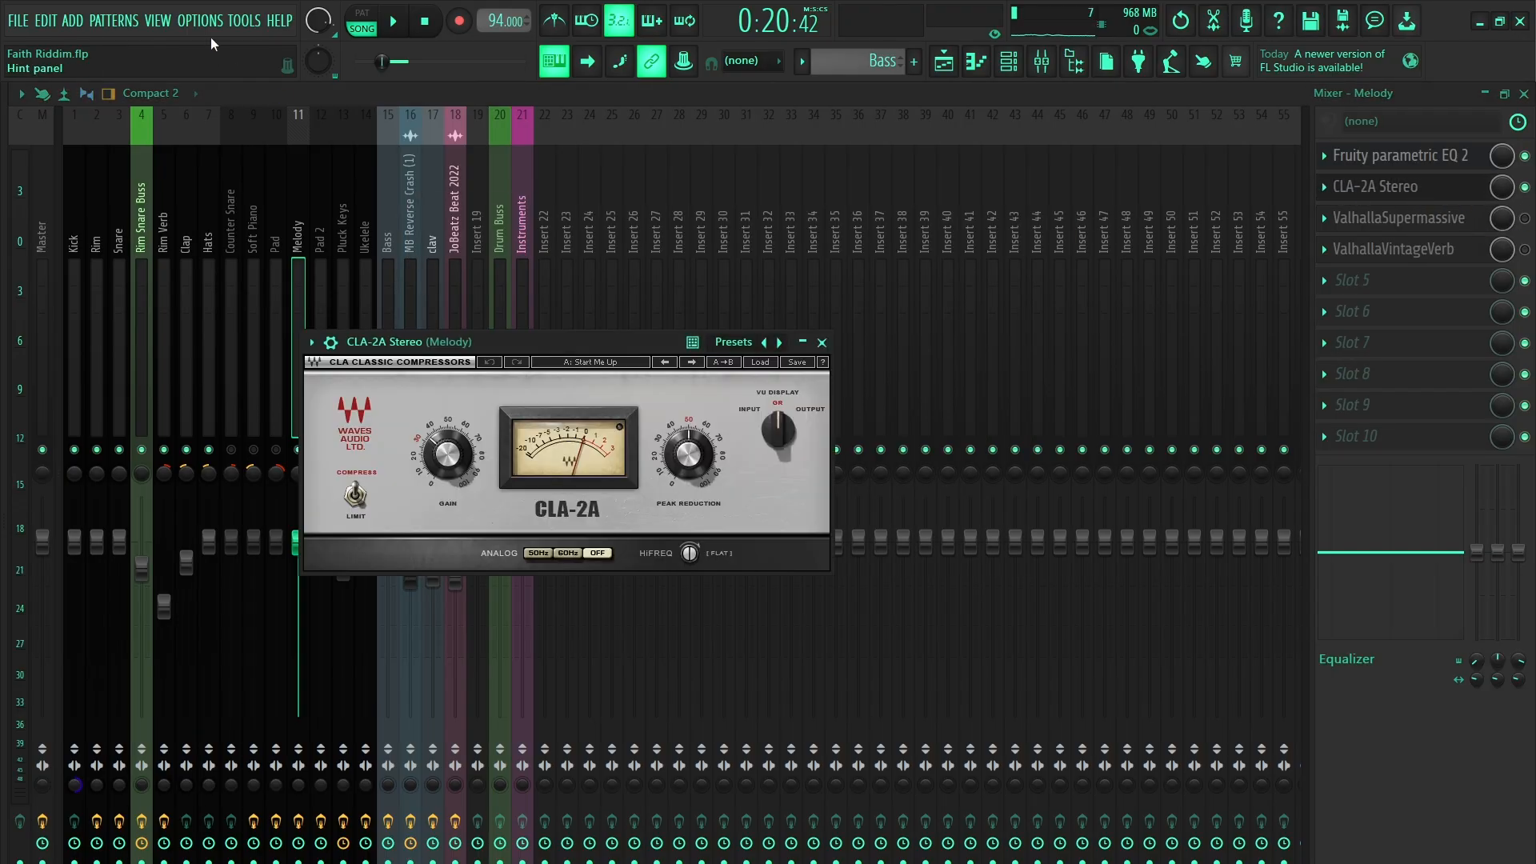
{"action": "left_click", "coordinate": [390, 24]}
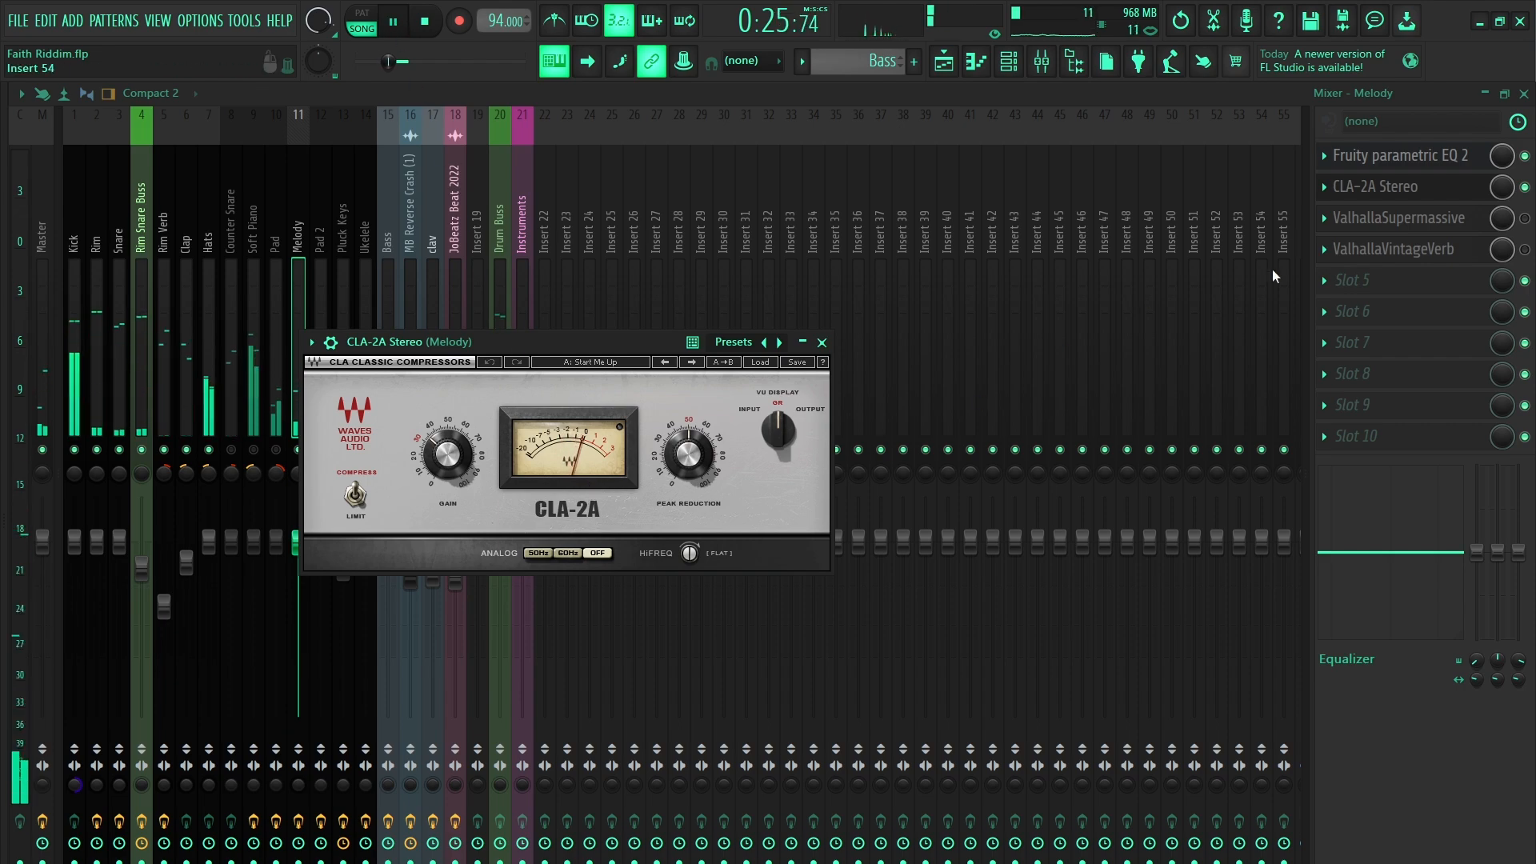
Compare the Melody track with CLA-2A Stereo bypassed and re-enabled during playback.
{"action": "left_click", "coordinate": [1525, 188]}
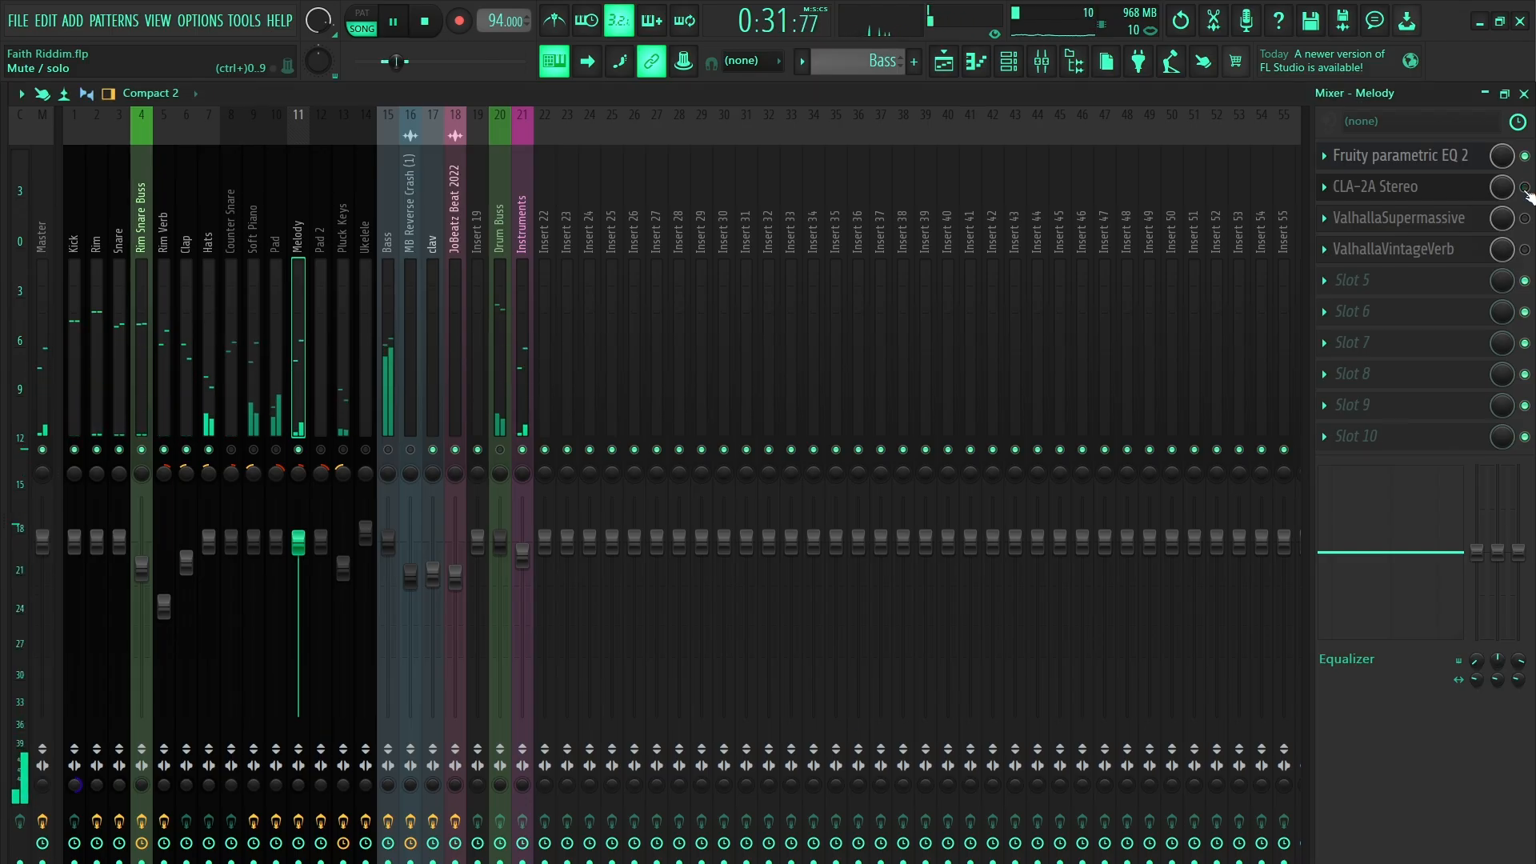
{"action": "left_click", "coordinate": [1525, 188]}
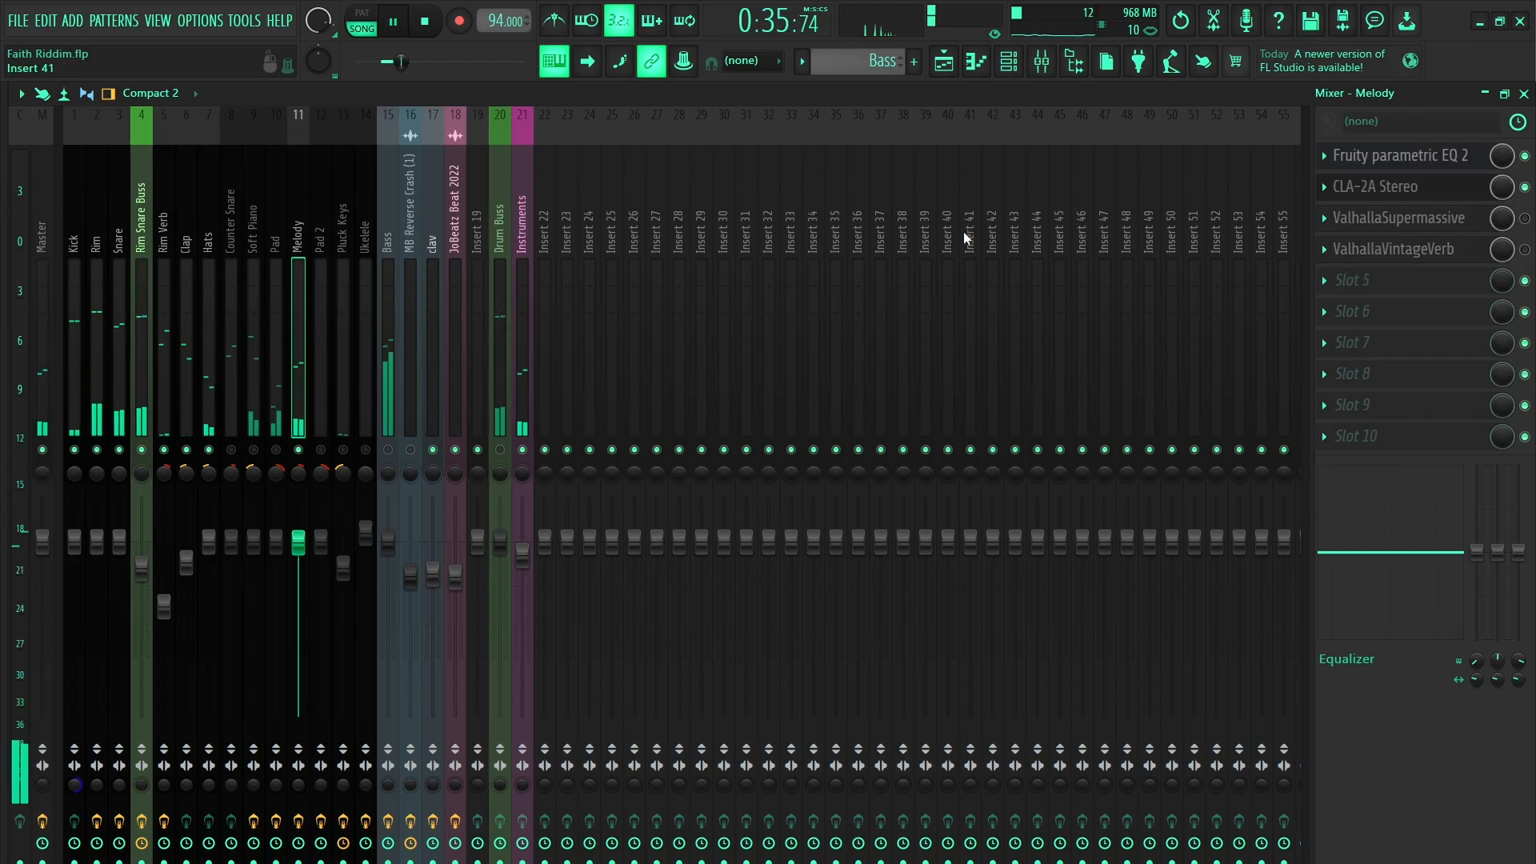
{"action": "left_click", "coordinate": [393, 21]}
{"action": "left_click", "coordinate": [425, 21]}
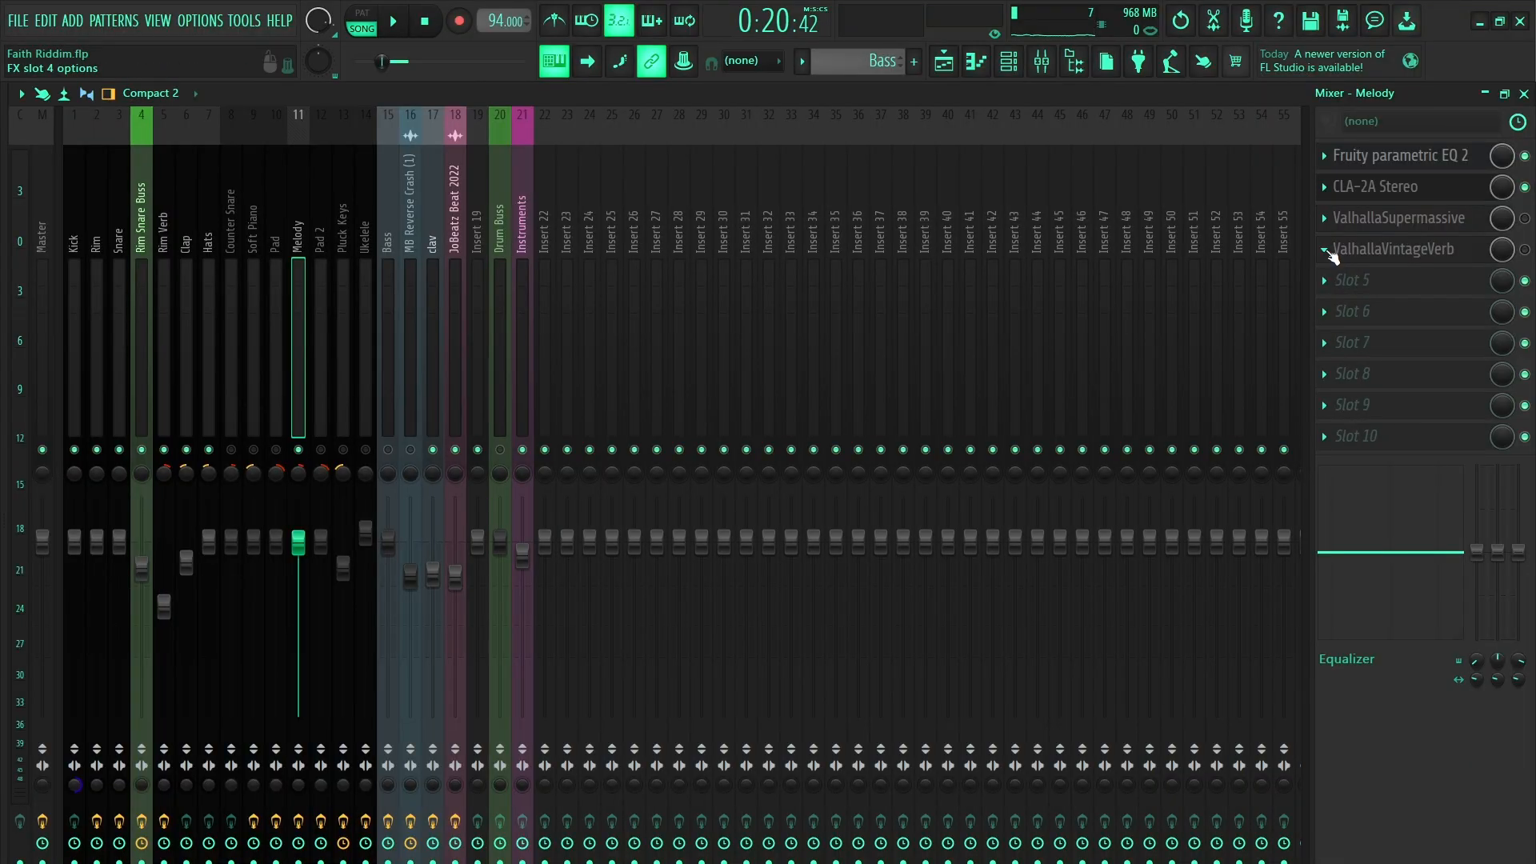
Re-enable ValhallaSupermassive and ValhallaVintageVerb on Melody, examining the ValhallaSupermassive settings and auditioning the full effect chain.
{"action": "left_click", "coordinate": [1416, 220]}
{"action": "left_click", "coordinate": [387, 18]}
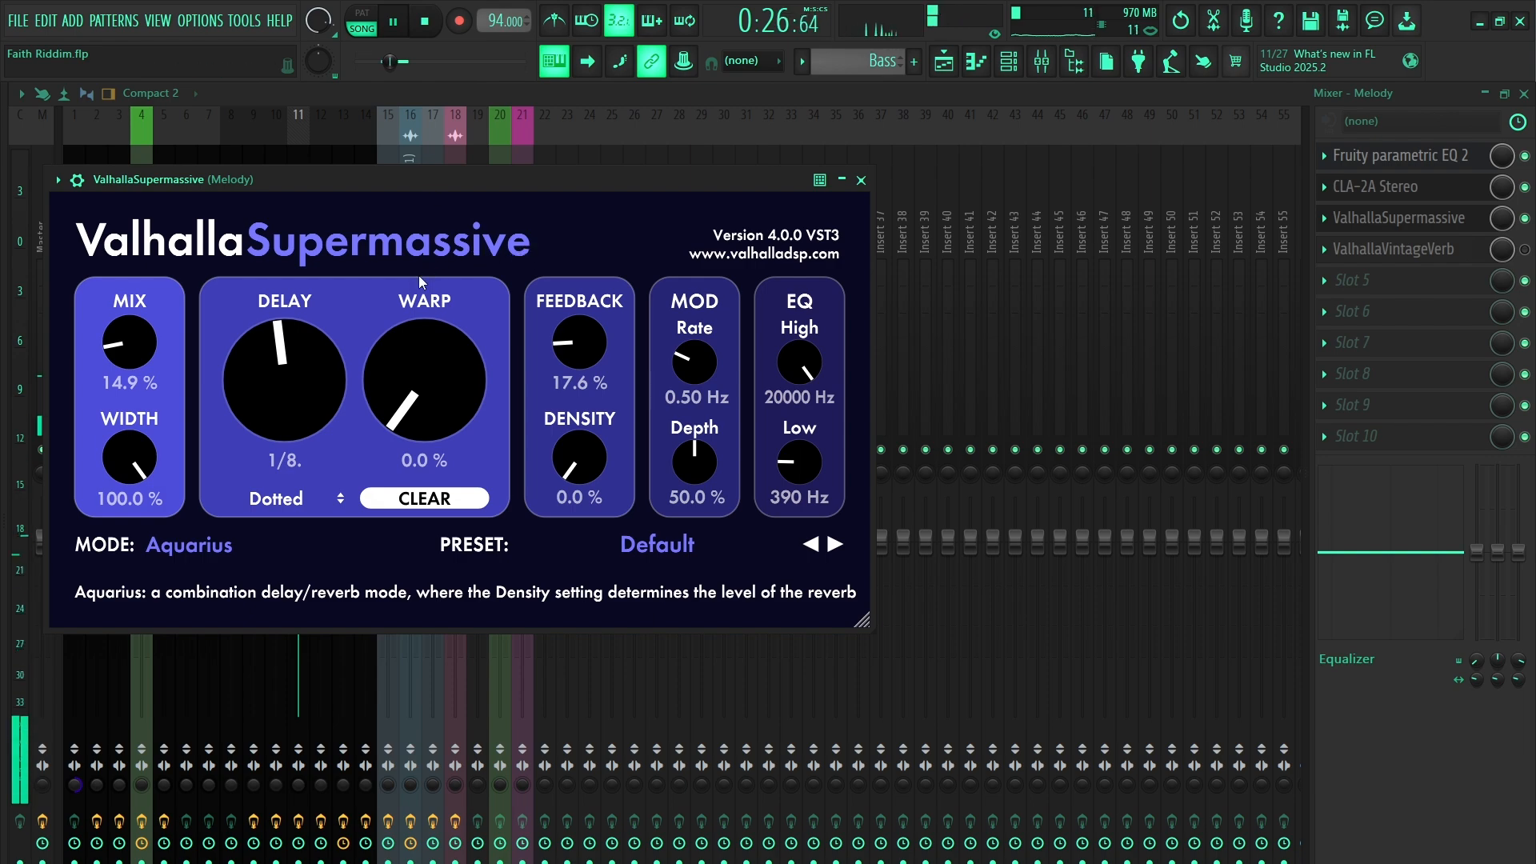
{"action": "left_click", "coordinate": [860, 181]}
{"action": "key", "text": "space"}
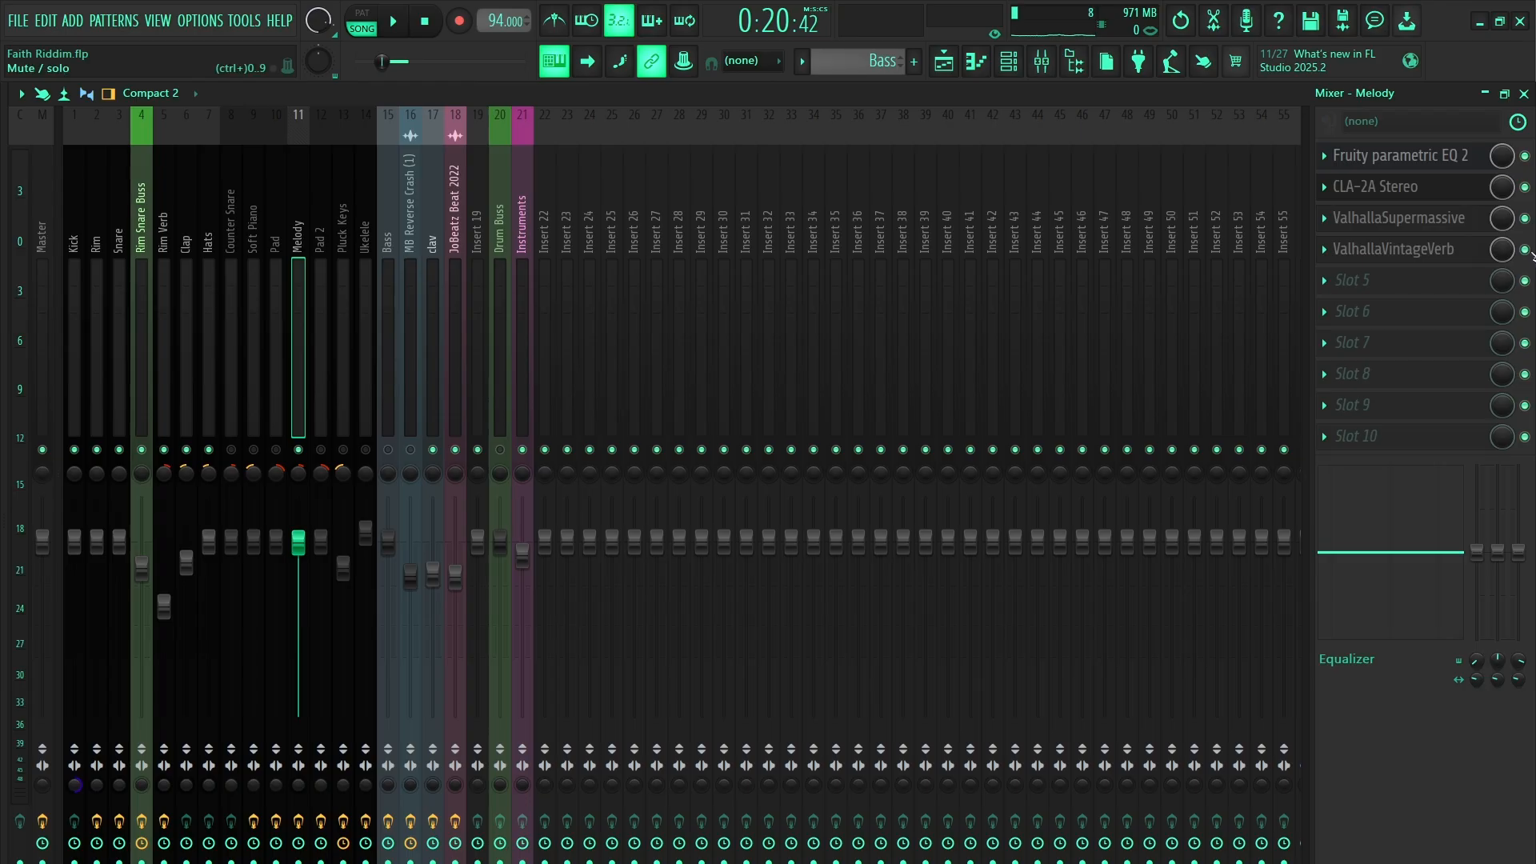
{"action": "left_click", "coordinate": [393, 21]}
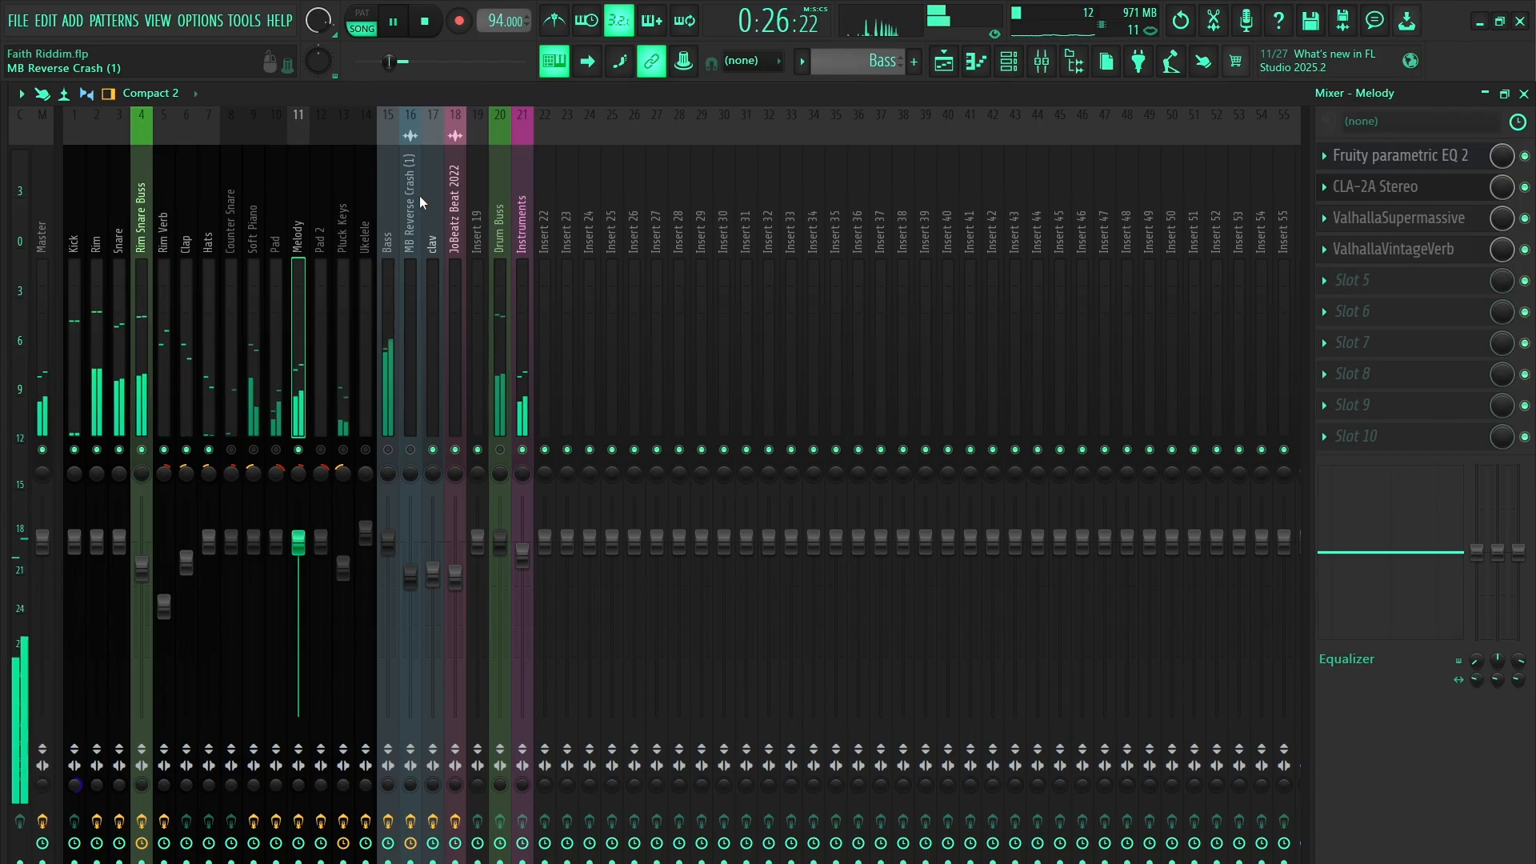
{"action": "key", "text": "space"}
Unmute Pad, Soft Piano and Counter Snare and audition them together with the processed Melody.
{"action": "left_click", "coordinate": [276, 450]}
{"action": "left_click", "coordinate": [253, 449]}
{"action": "left_click", "coordinate": [231, 449]}
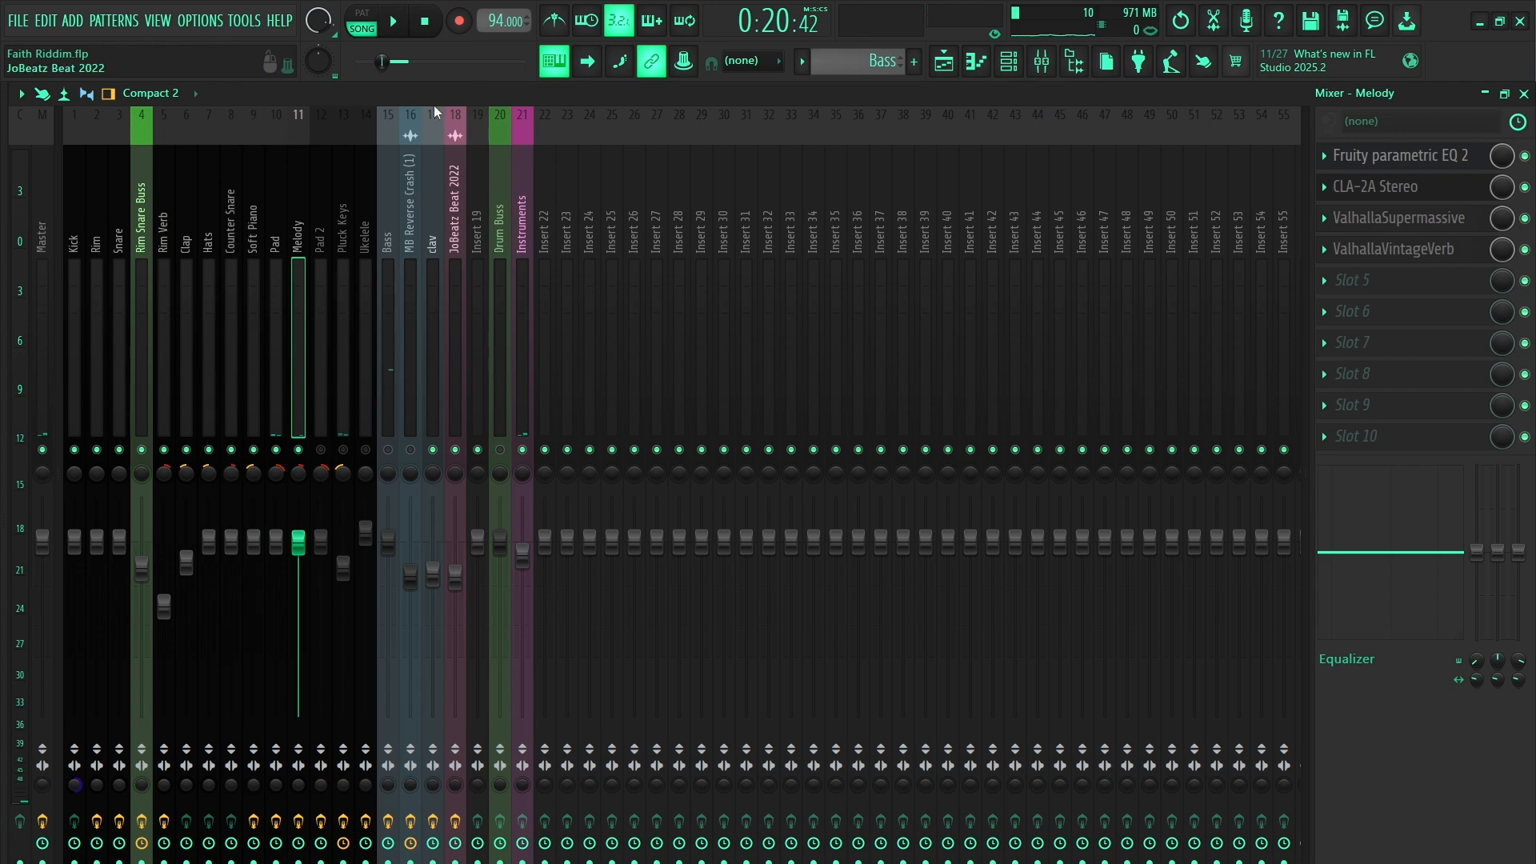
{"action": "left_click", "coordinate": [394, 22]}
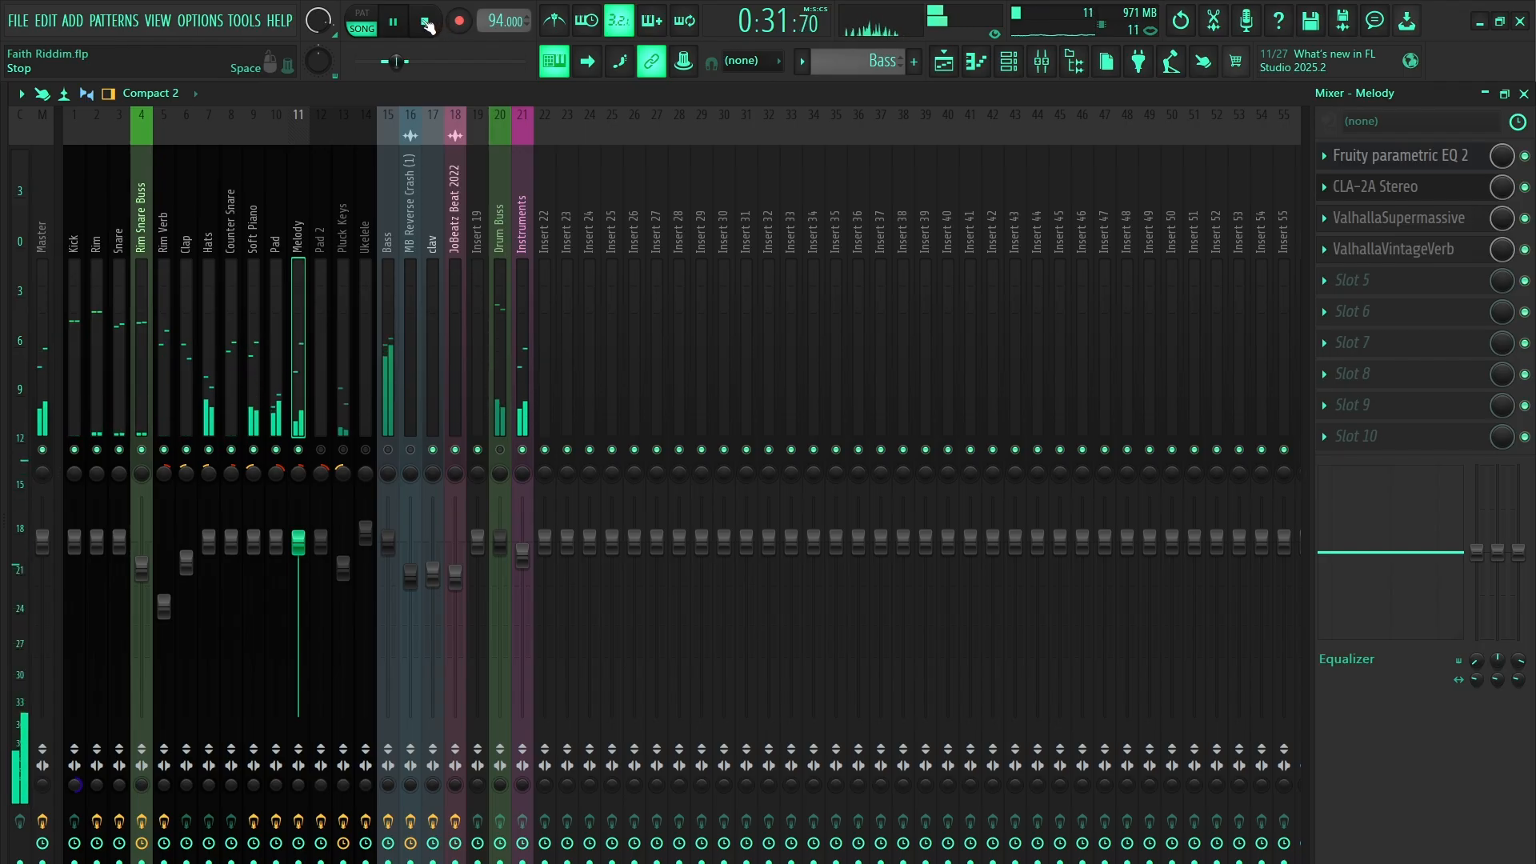
{"action": "left_click", "coordinate": [428, 24]}
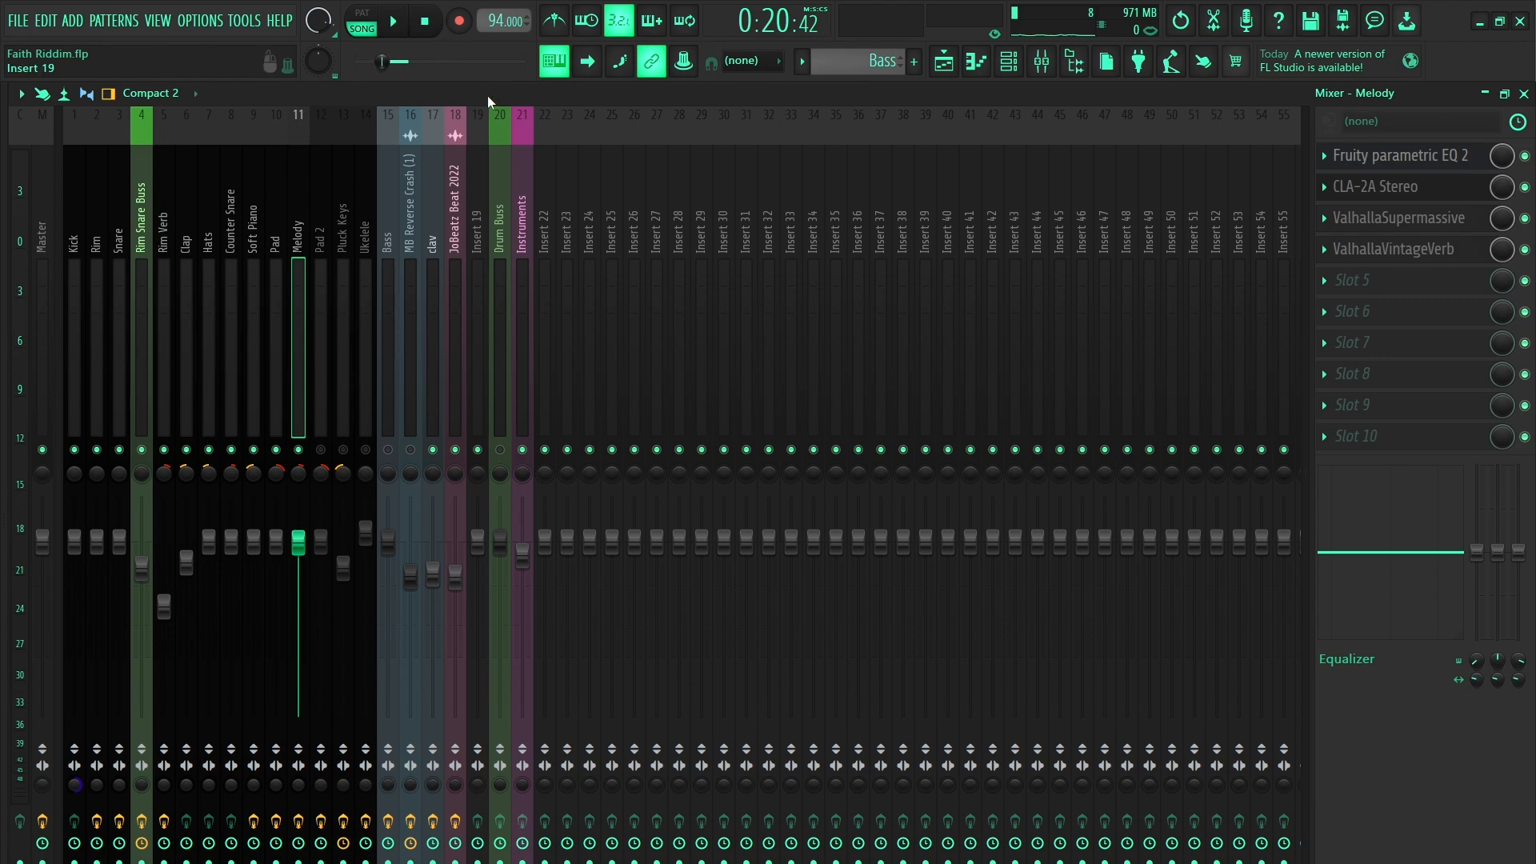
{"action": "left_click", "coordinate": [393, 21]}
{"action": "left_click", "coordinate": [427, 21]}
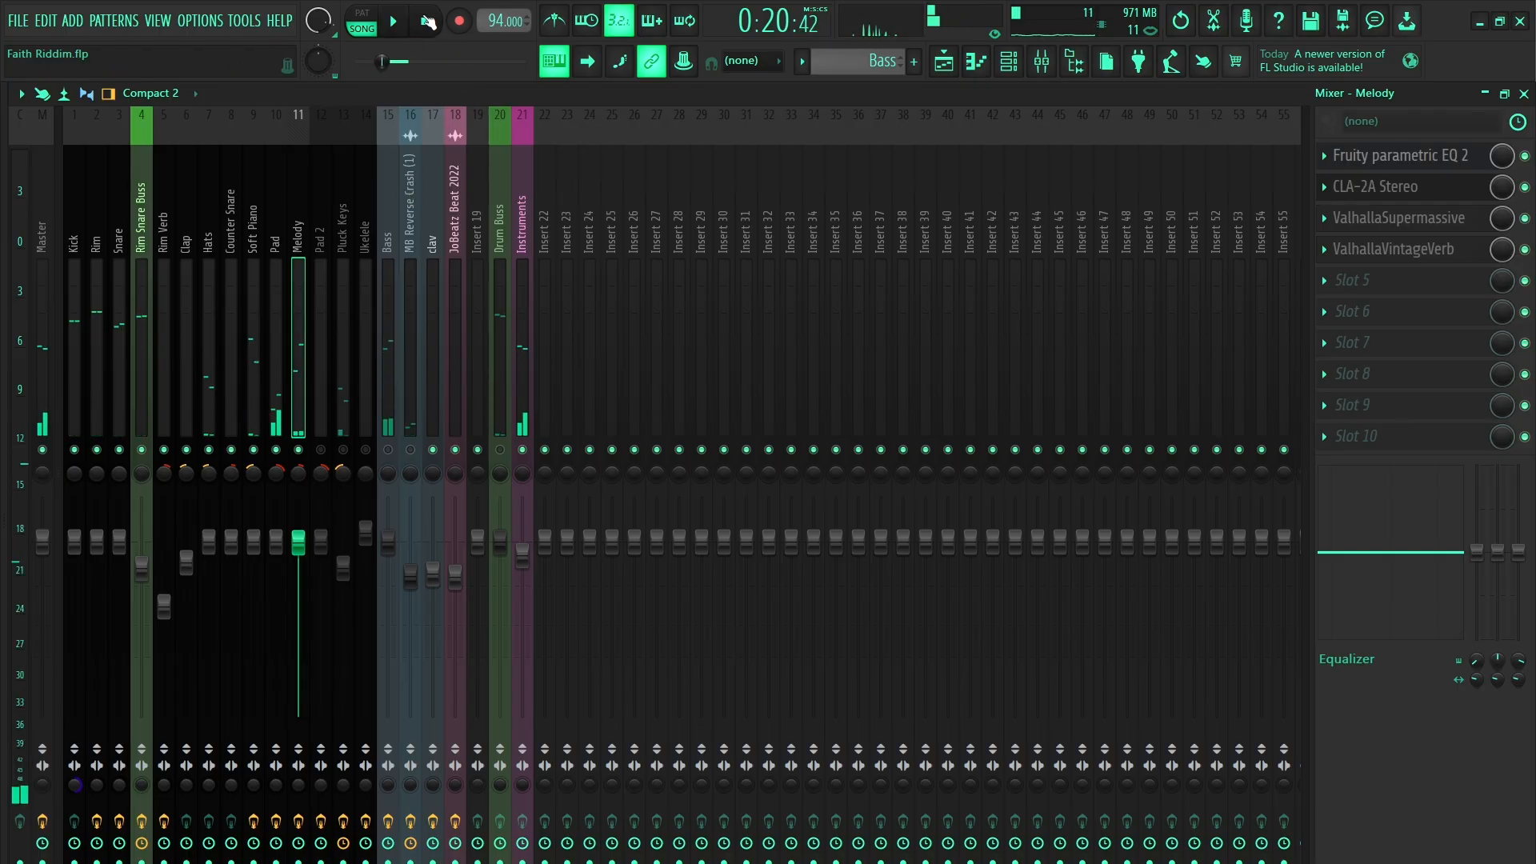
Unmute the Pluck Keys track and audition it in the mix with its two effects bypassed.
{"action": "left_click", "coordinate": [347, 450]}
{"action": "left_click", "coordinate": [348, 238]}
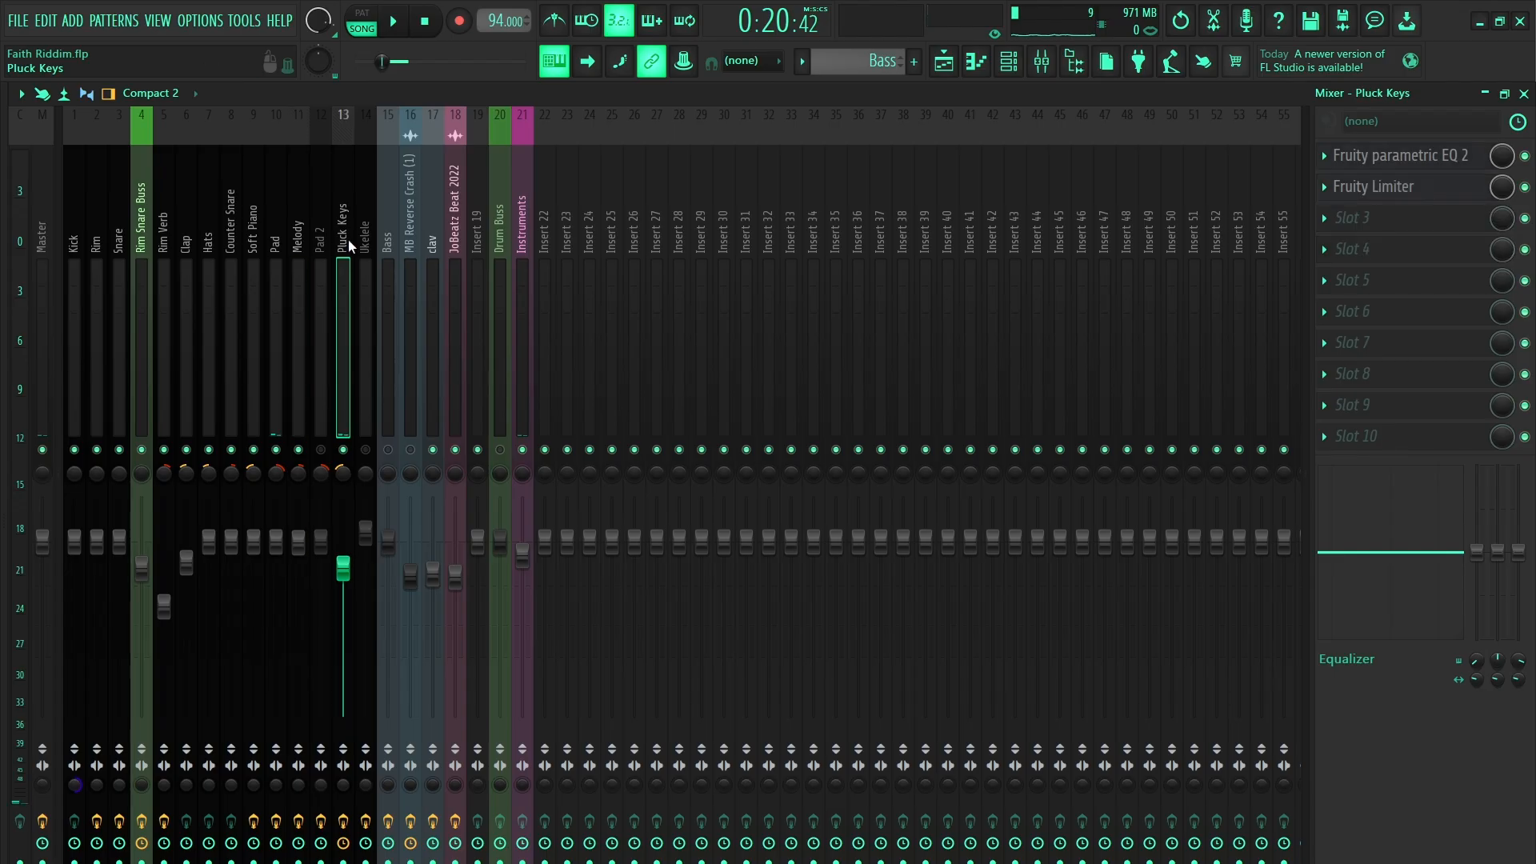
{"action": "left_click", "coordinate": [398, 23]}
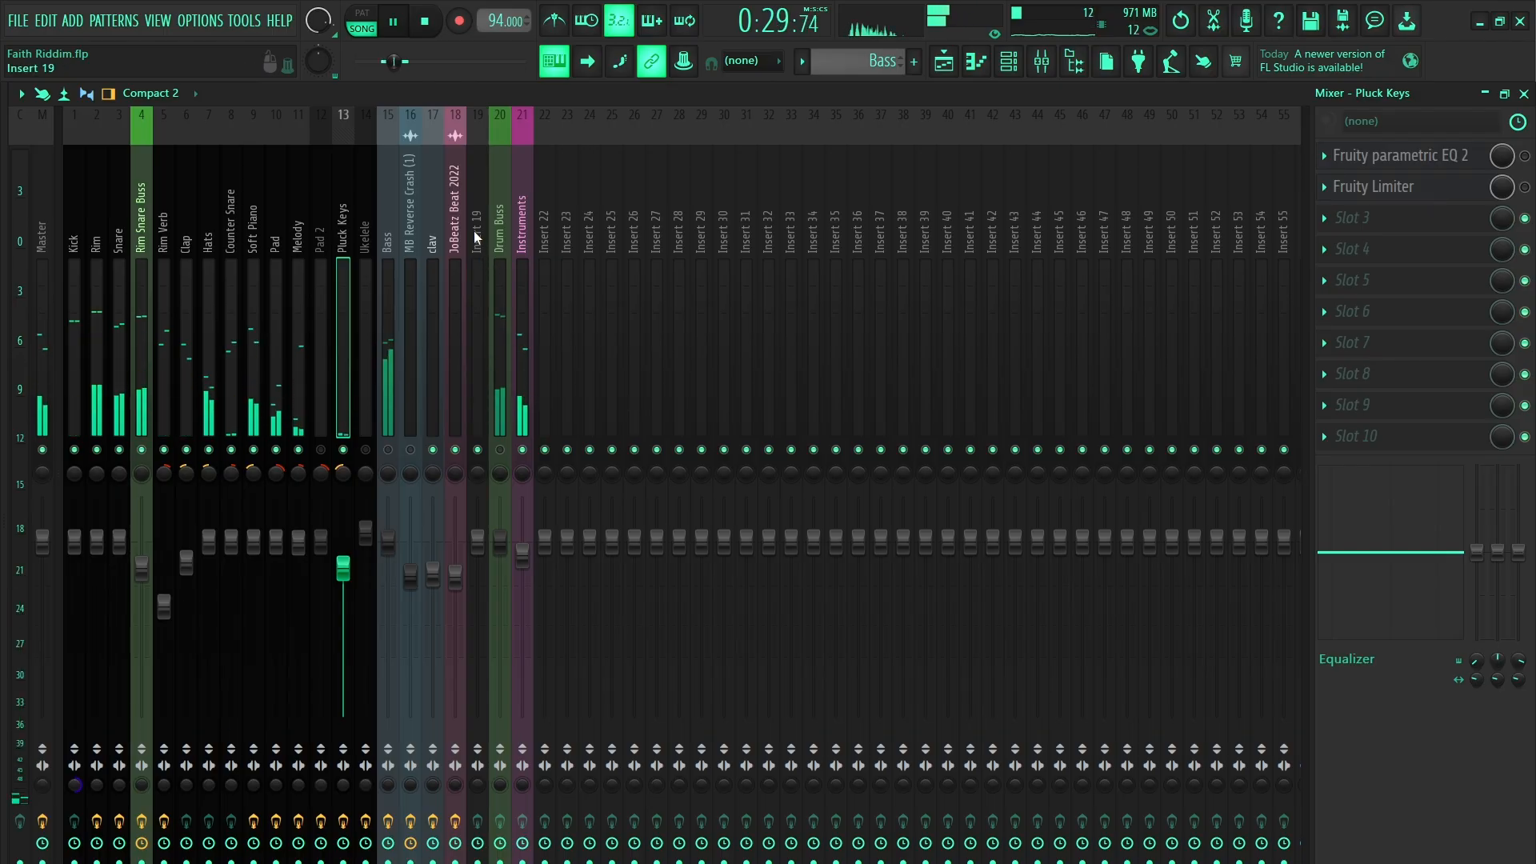
{"action": "left_click", "coordinate": [421, 18]}
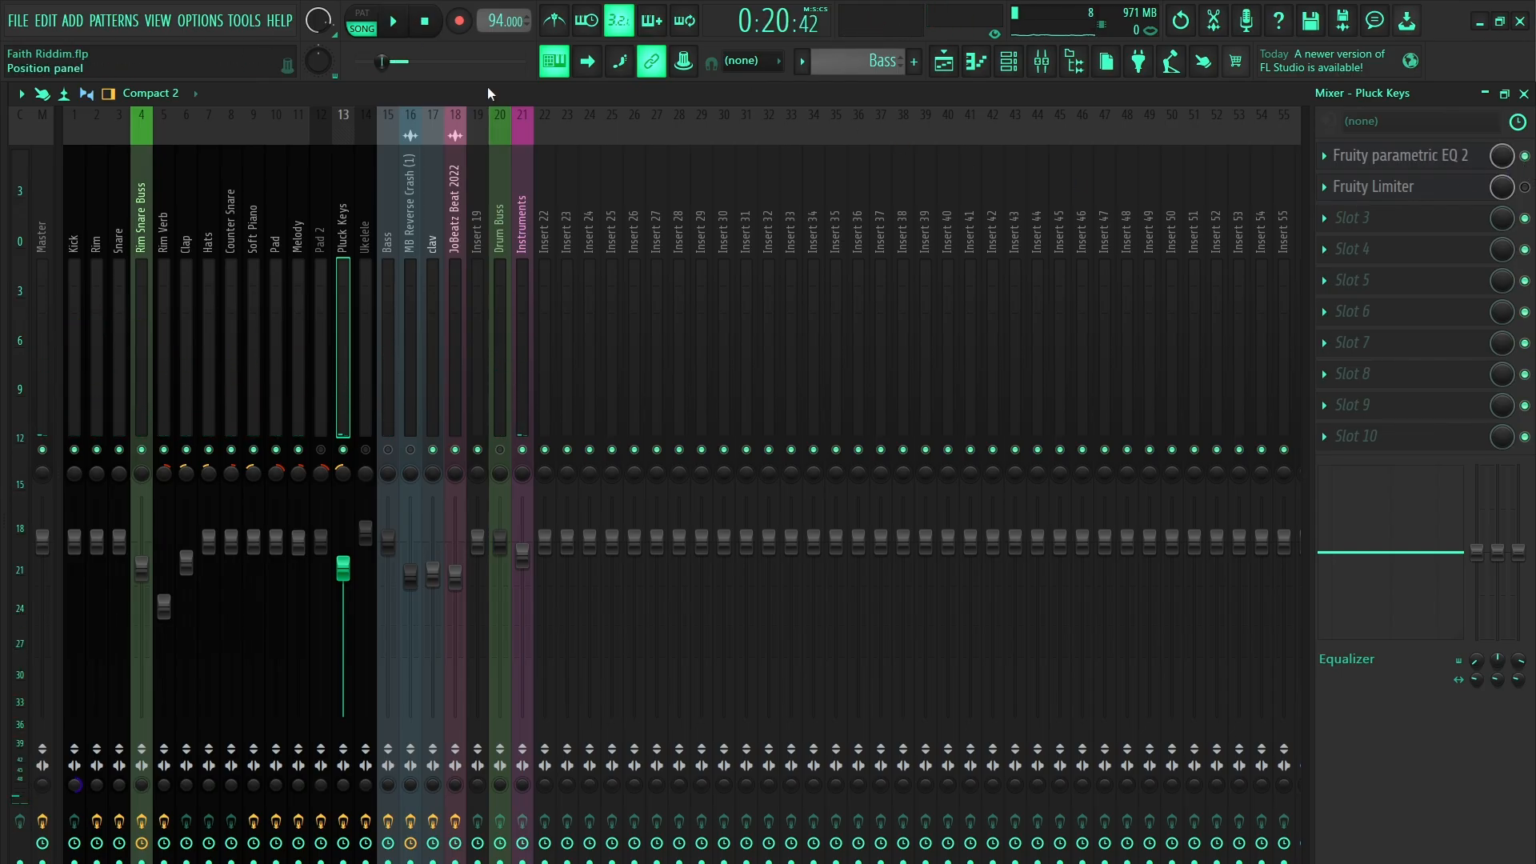
Examine the low cut and mid dip of Fruity parametric EQ 2 on Pluck Keys, replaying the section with it enabled.
{"action": "left_click", "coordinate": [404, 27]}
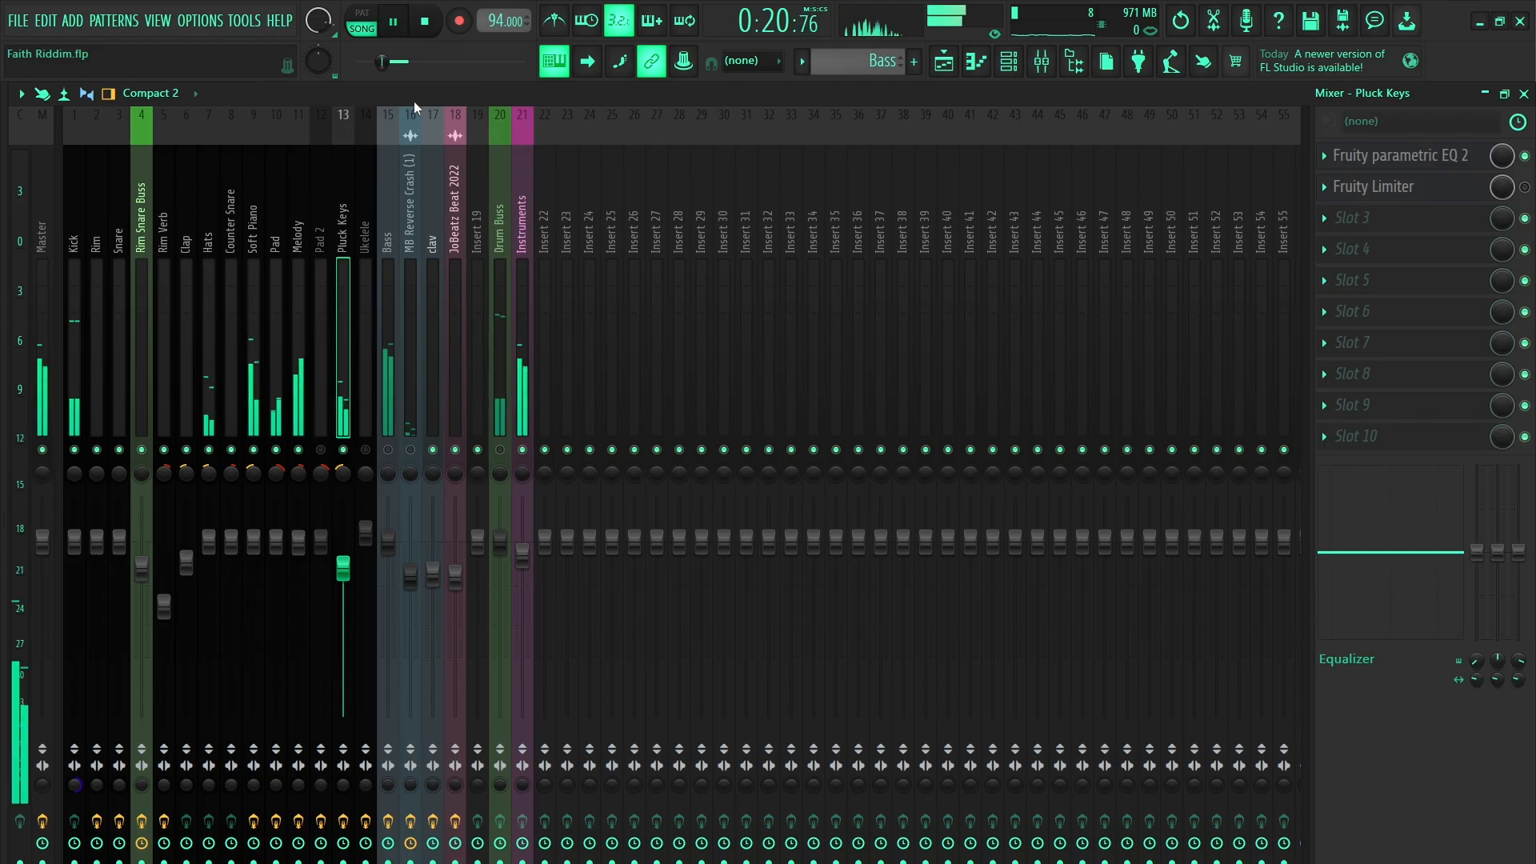
{"action": "left_click", "coordinate": [1400, 155]}
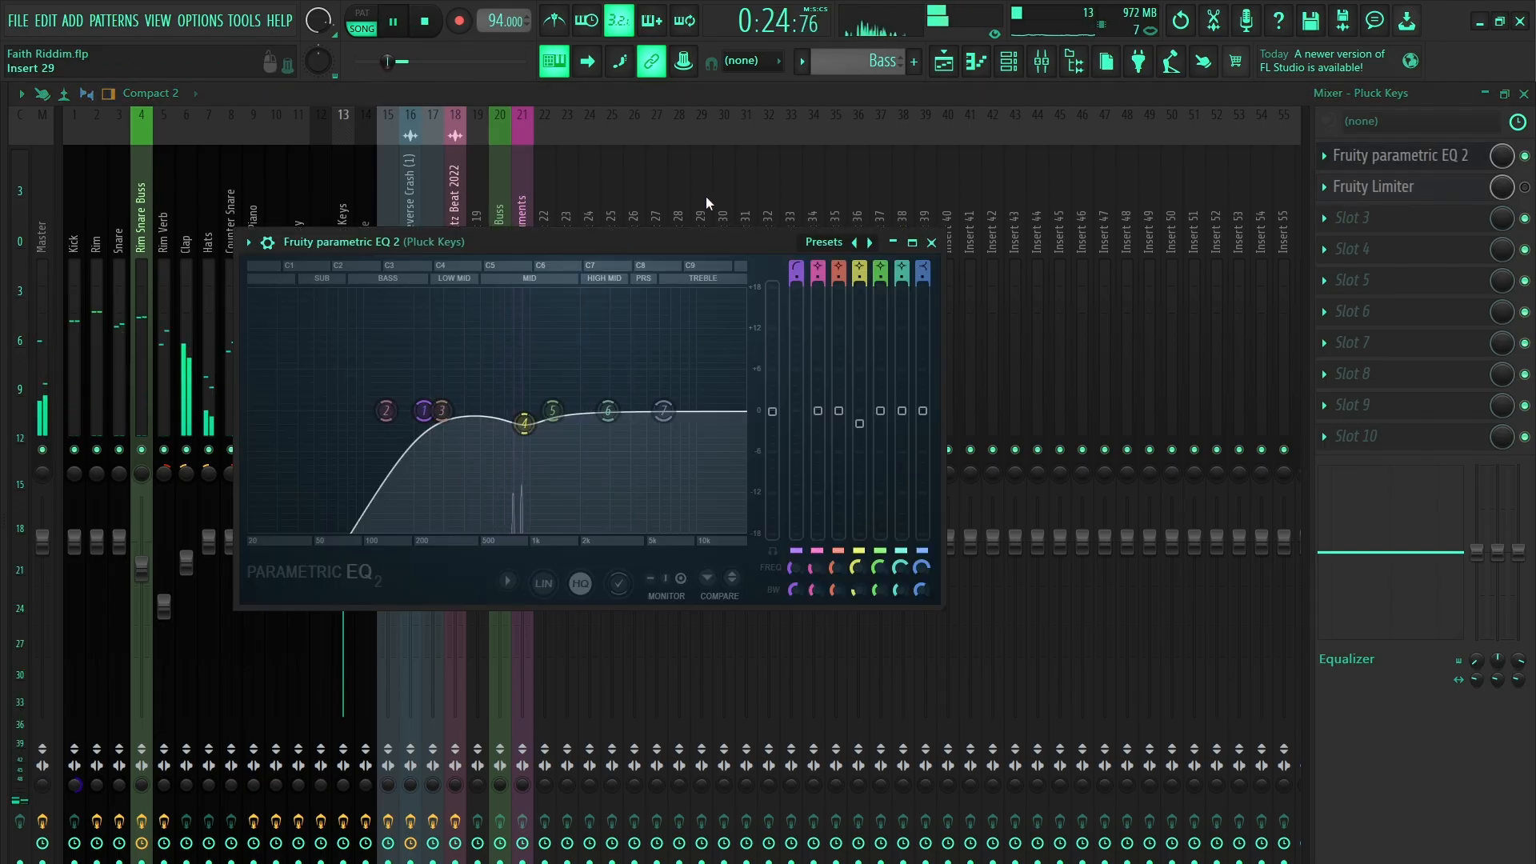
{"action": "left_click_drag", "start_coordinate": [674, 233], "coordinate": [763, 139]}
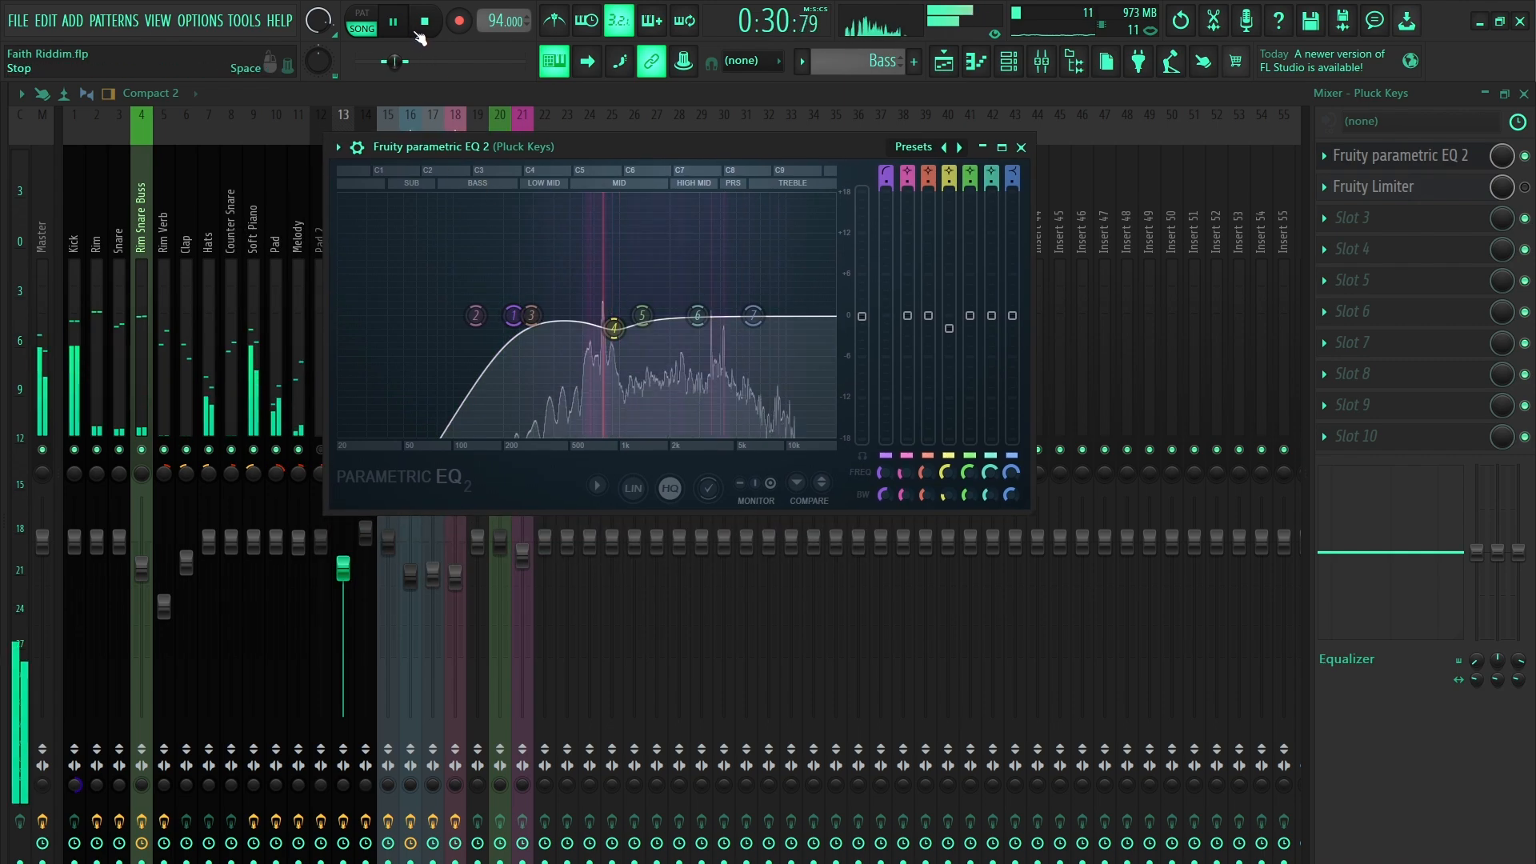
{"action": "key", "text": "space"}
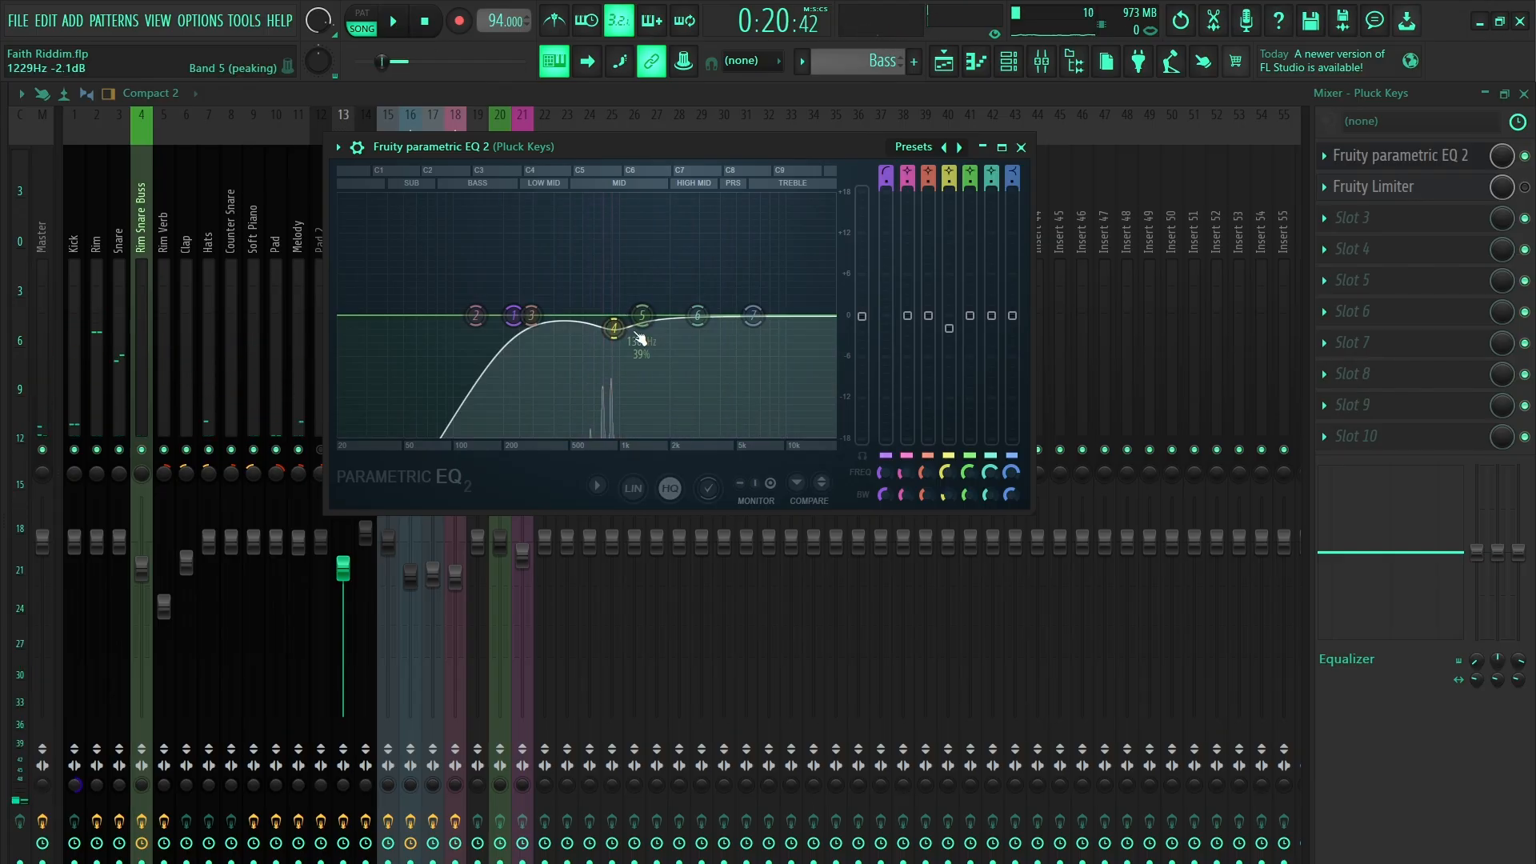
{"action": "left_click_drag", "start_coordinate": [624, 147], "coordinate": [1040, 187]}
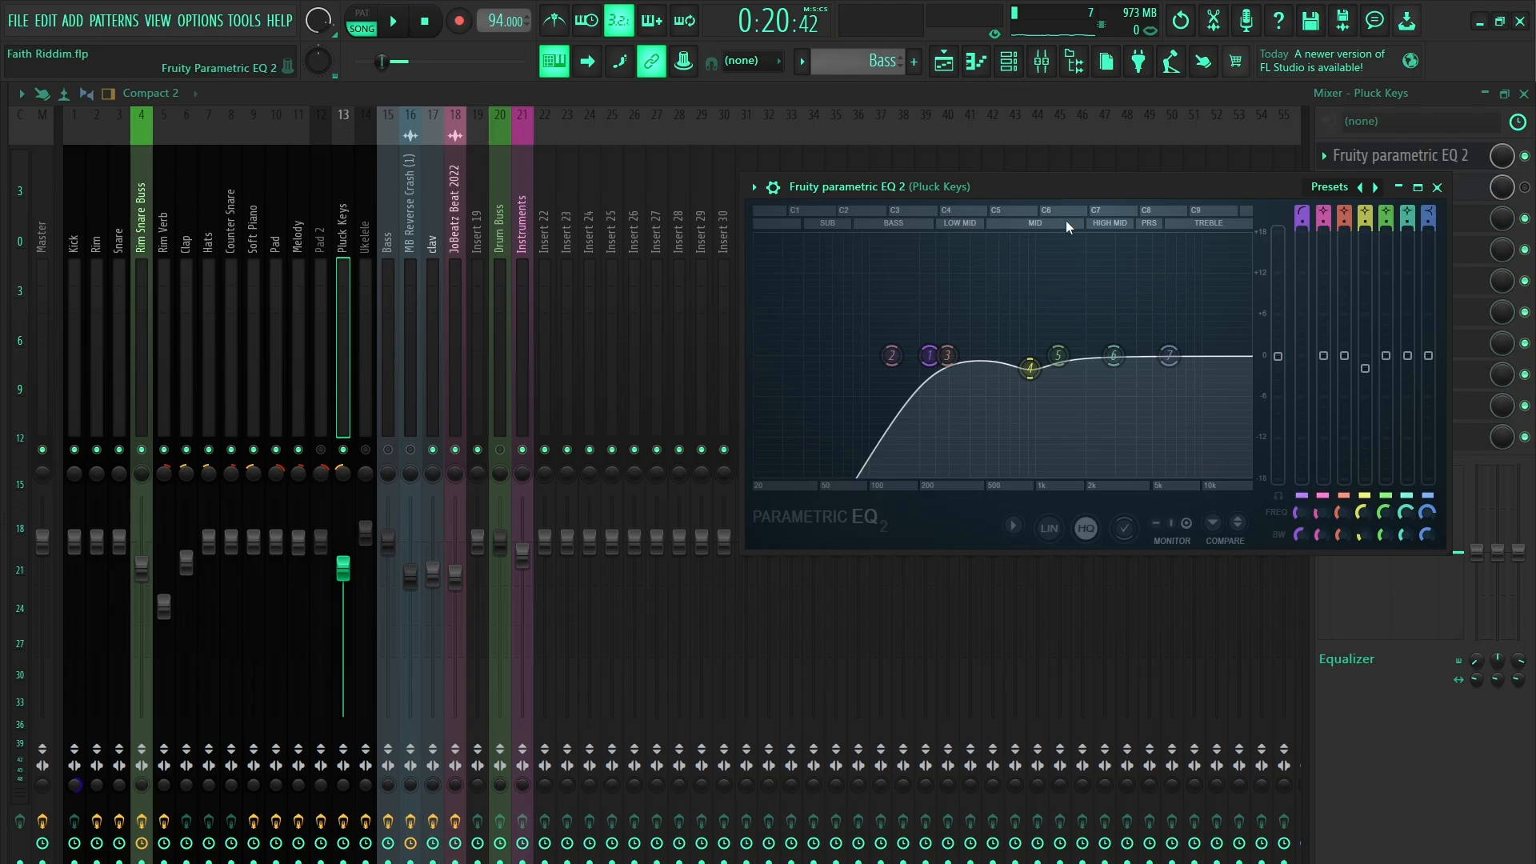
{"action": "left_click_drag", "start_coordinate": [1083, 180], "coordinate": [859, 149]}
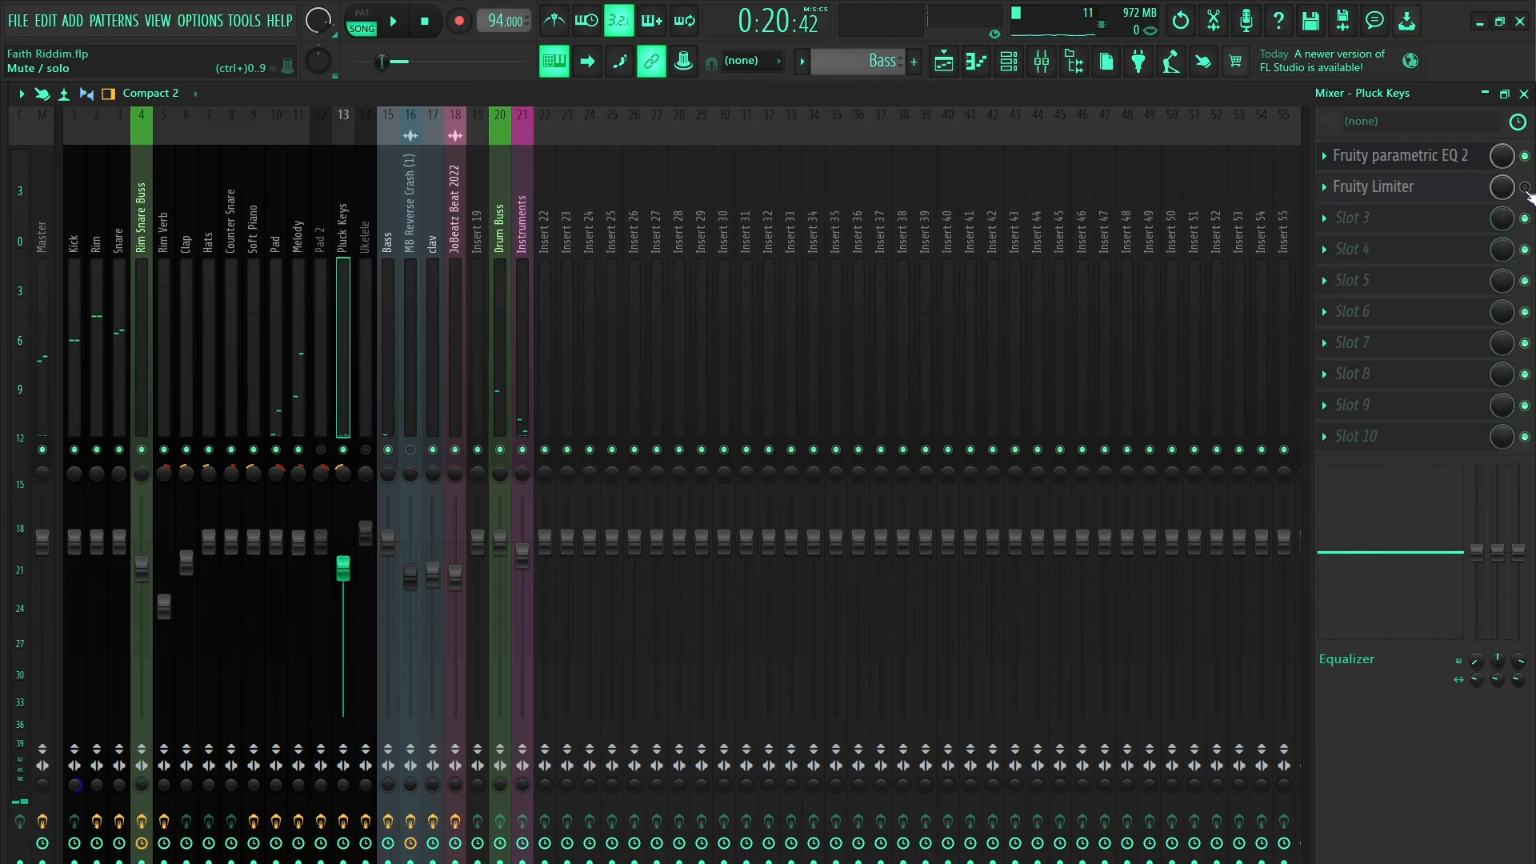
Re-enable Fruity Limiter on Pluck Keys, examine its compressor settings during playback, and replay the section.
{"action": "left_click", "coordinate": [1373, 187]}
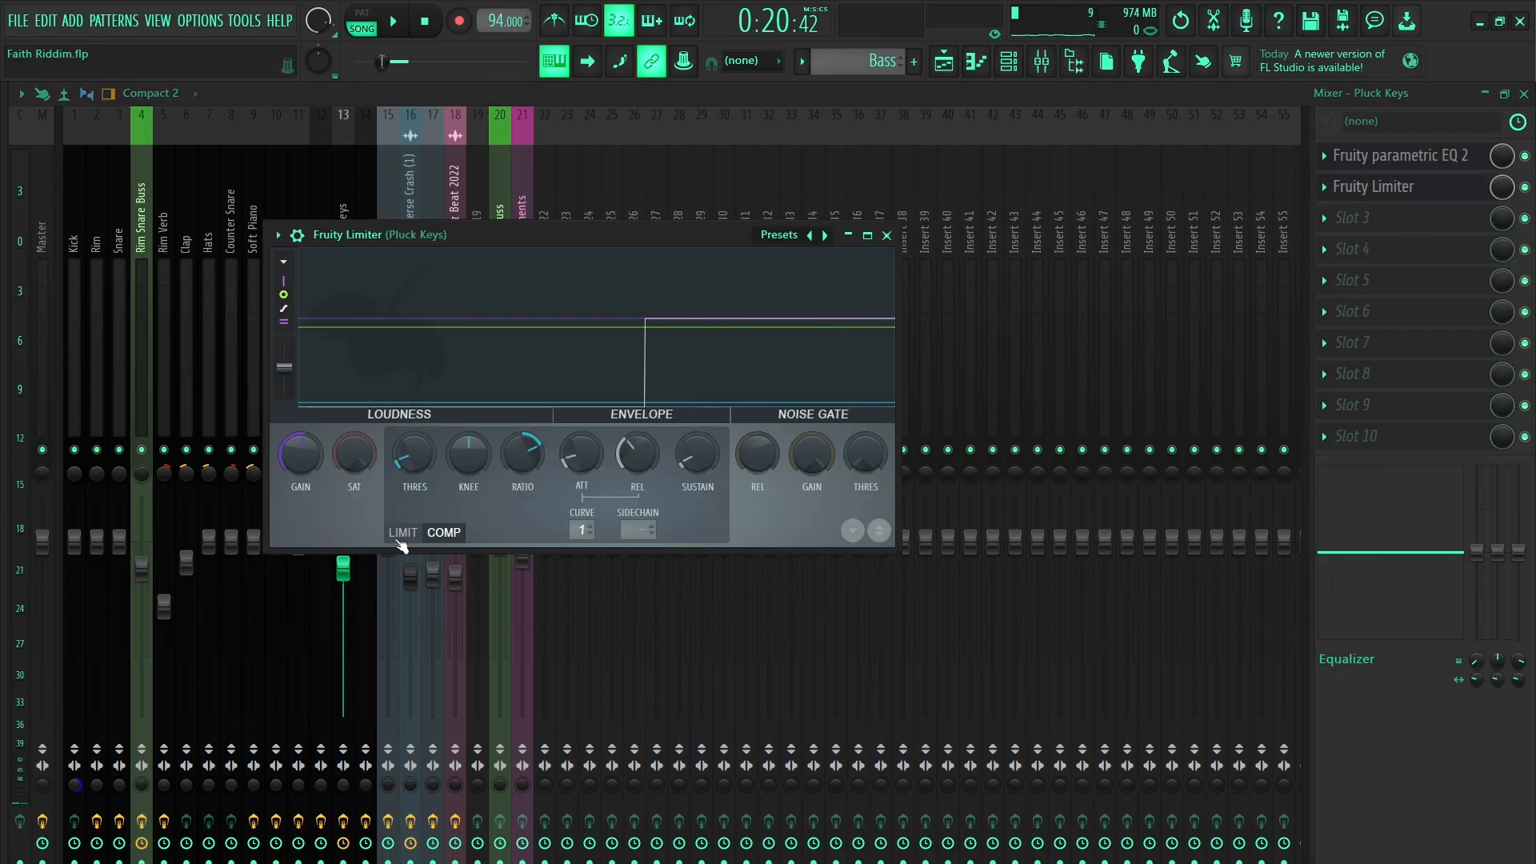
{"action": "left_click", "coordinate": [400, 24]}
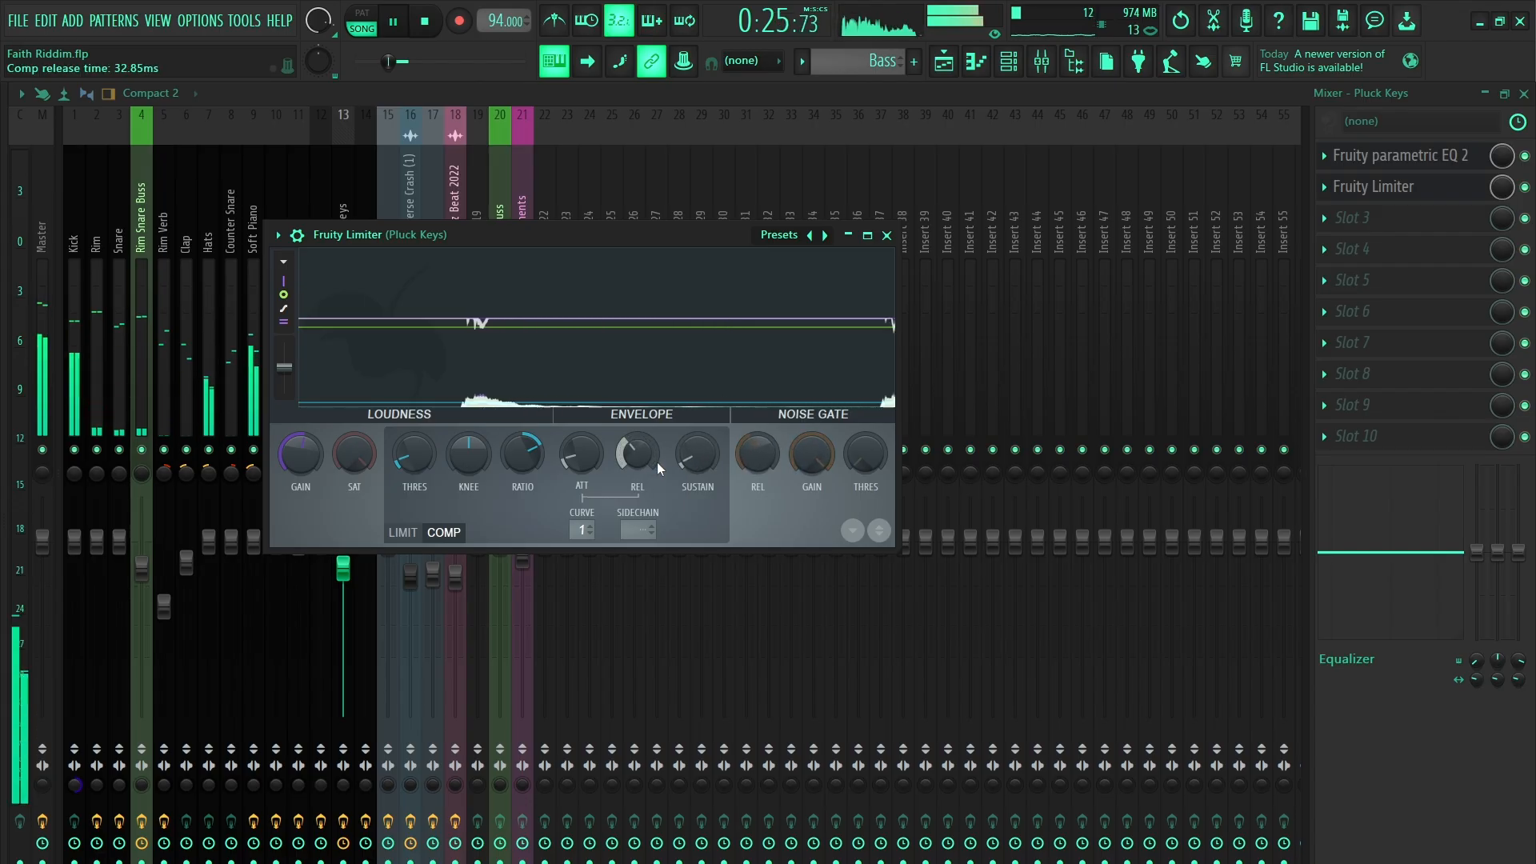
{"action": "left_click", "coordinate": [426, 24]}
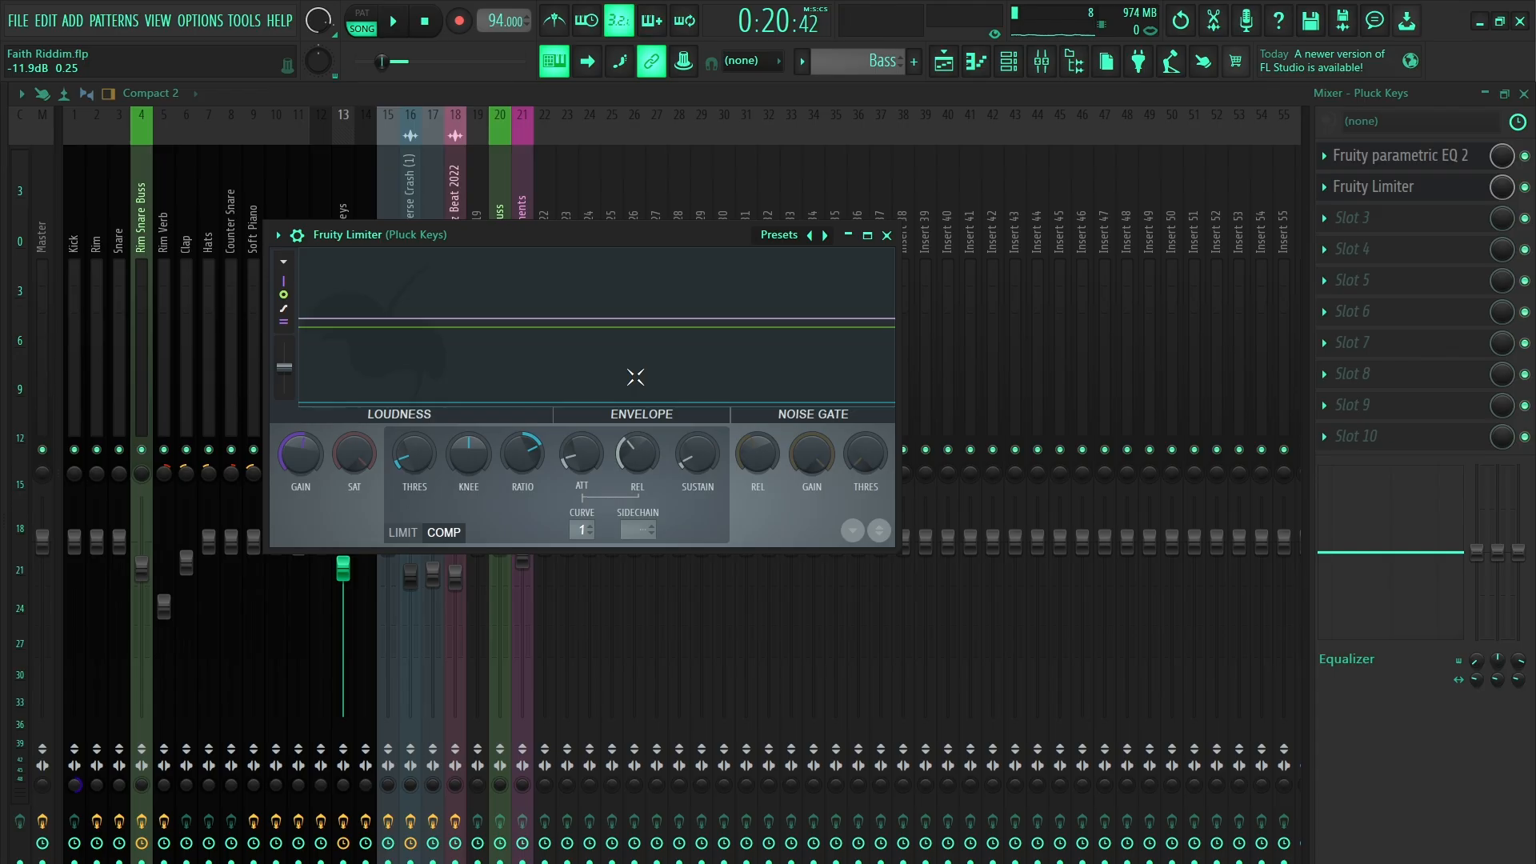
{"action": "left_click", "coordinate": [887, 235]}
{"action": "left_click", "coordinate": [396, 24]}
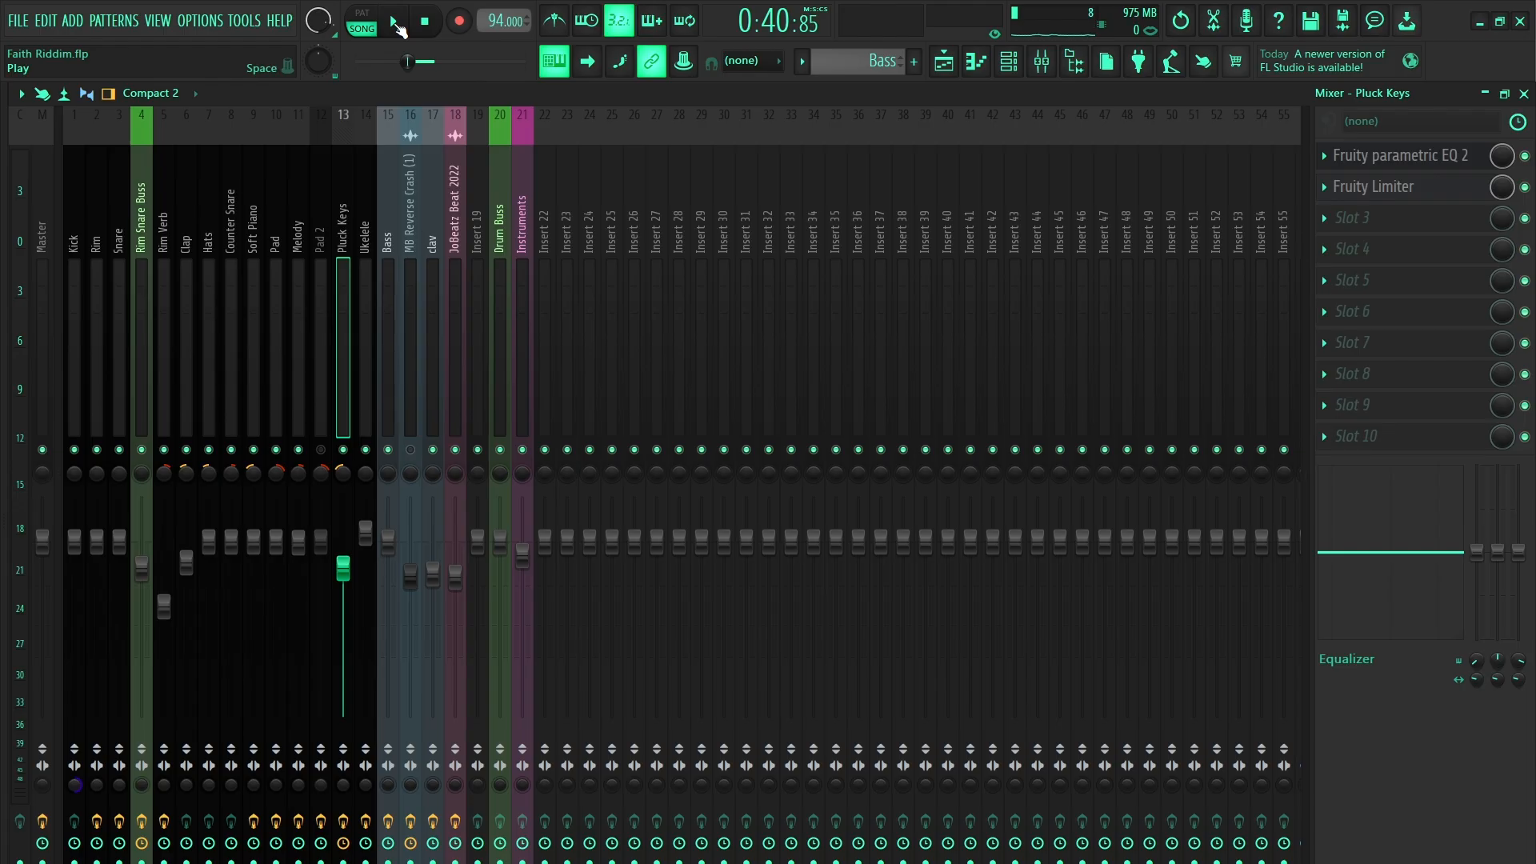
Audition the Ukelele track in its section of the song with Pad 2 unmuted, and solo the Ukelele.
{"action": "left_click", "coordinate": [394, 24]}
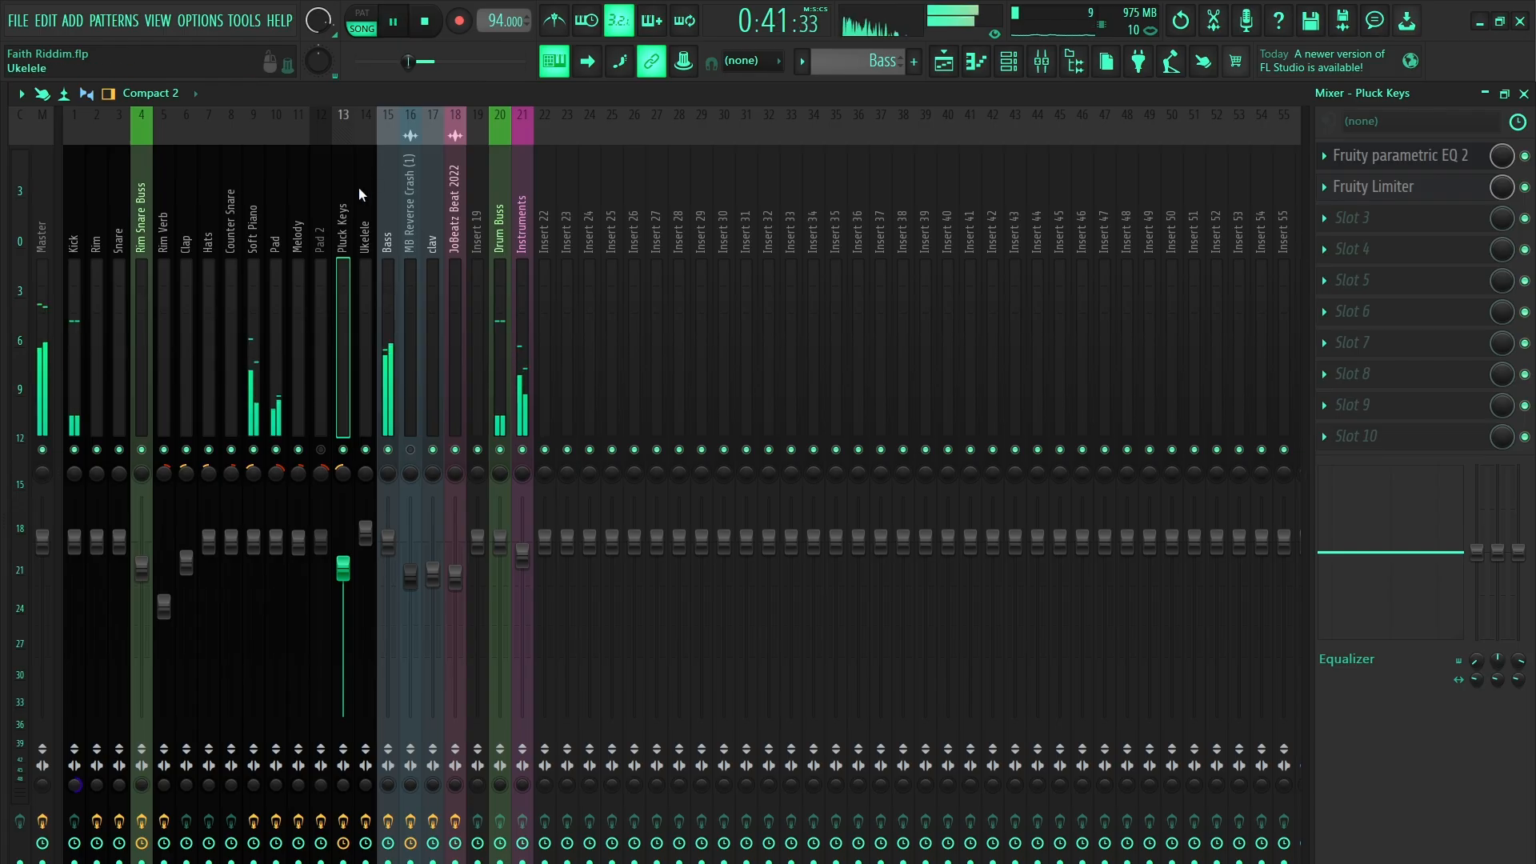
{"action": "left_click", "coordinate": [365, 213]}
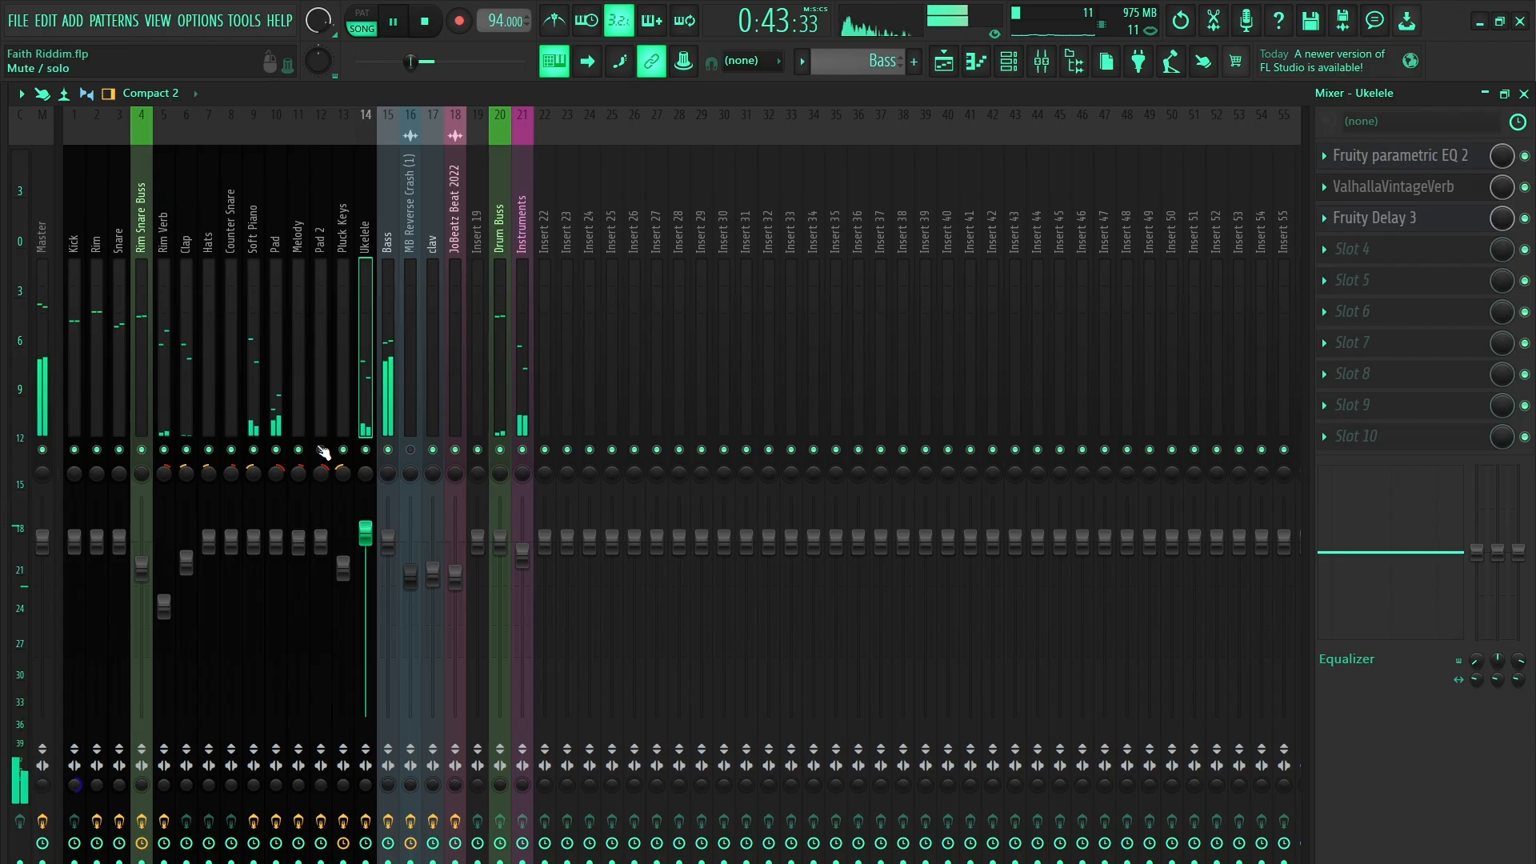
{"action": "left_click", "coordinate": [392, 273]}
{"action": "left_click", "coordinate": [364, 242]}
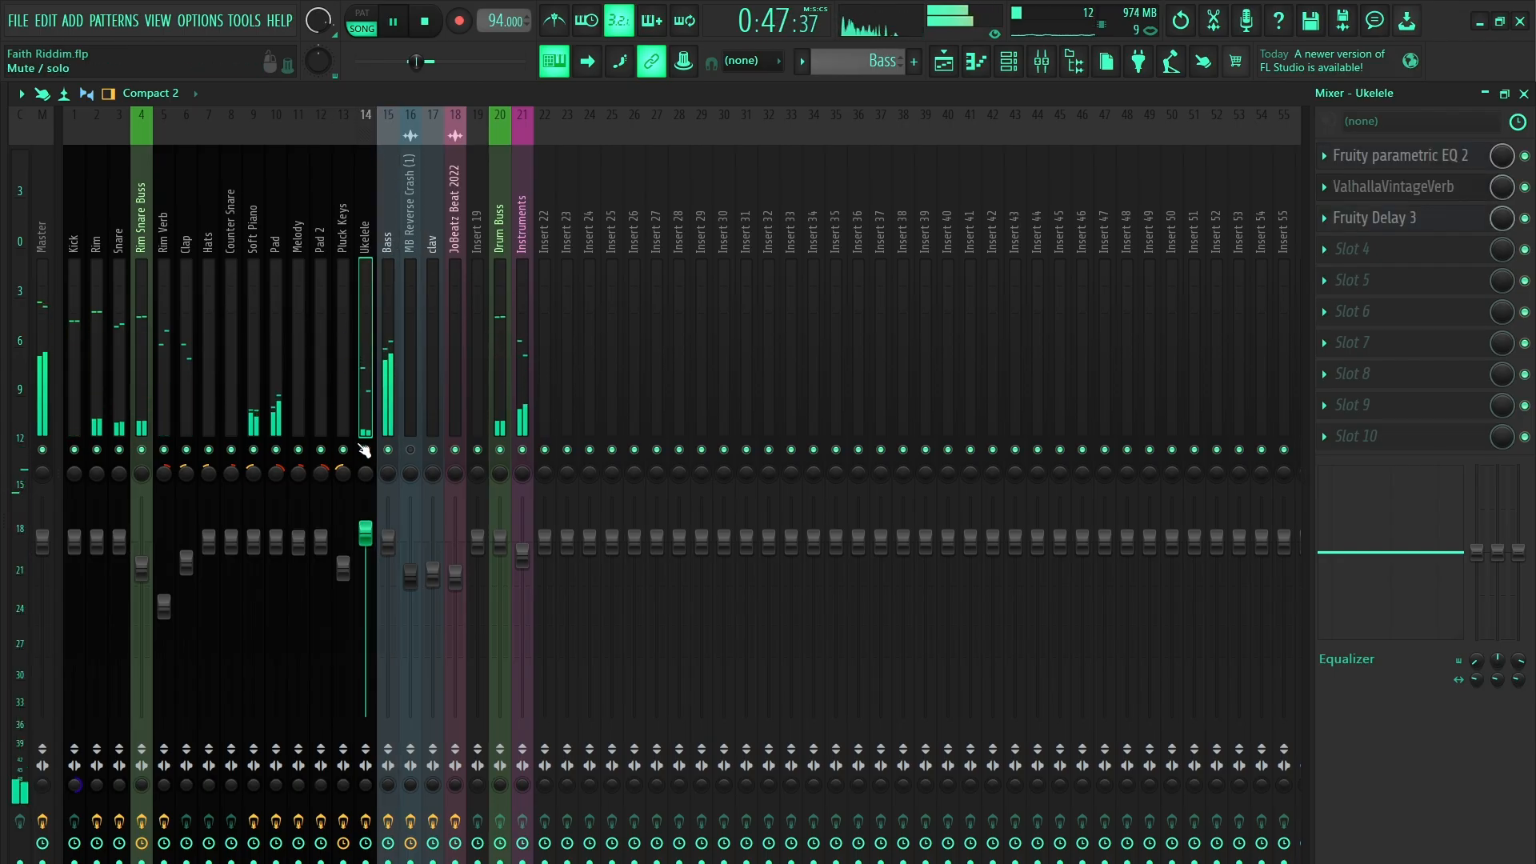
{"action": "left_click", "coordinate": [425, 24]}
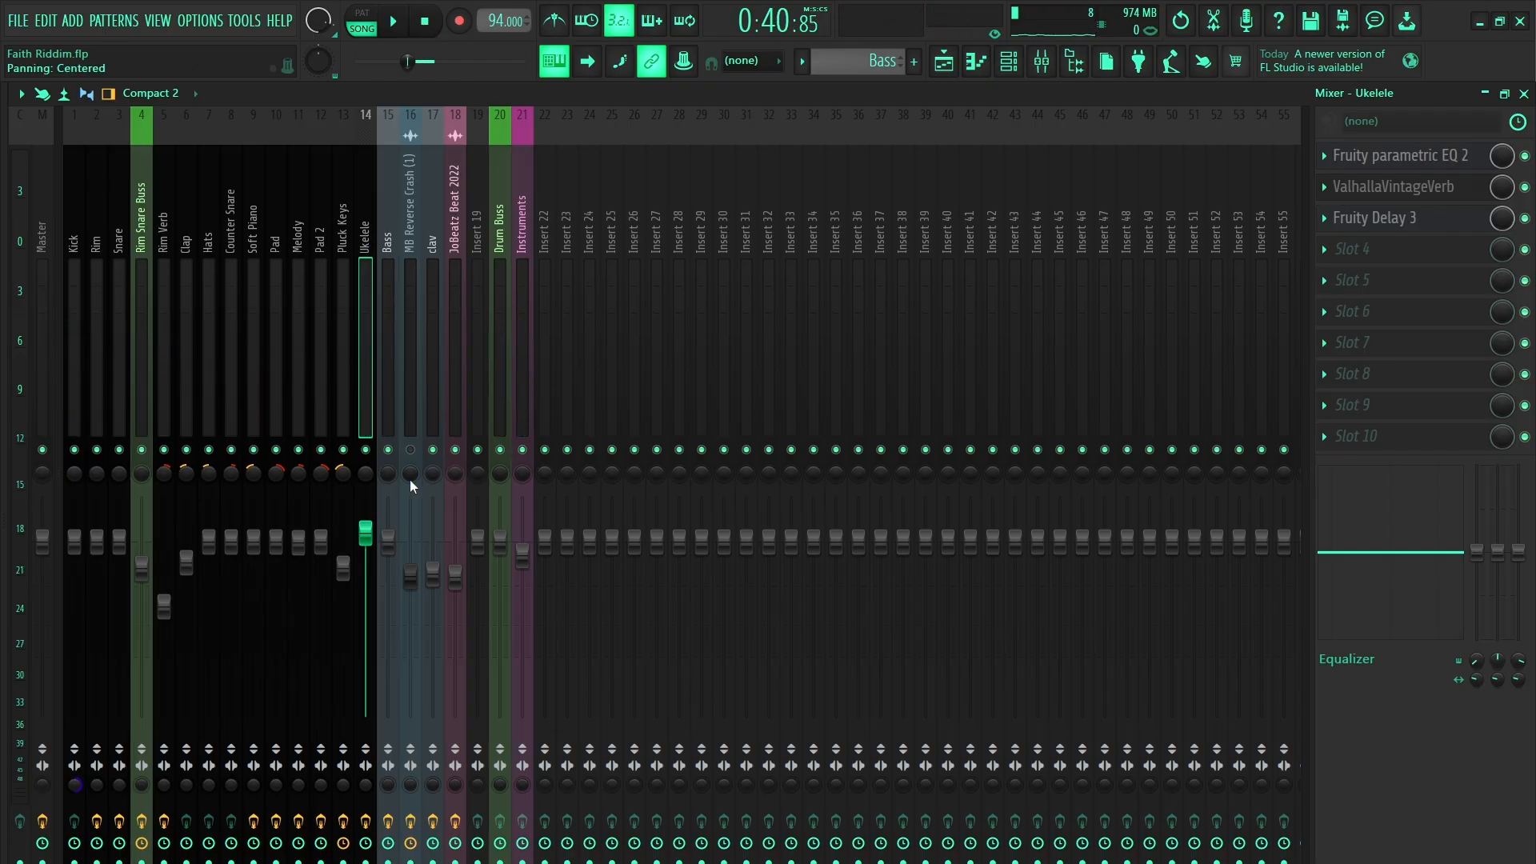
{"action": "right_click", "coordinate": [367, 451]}
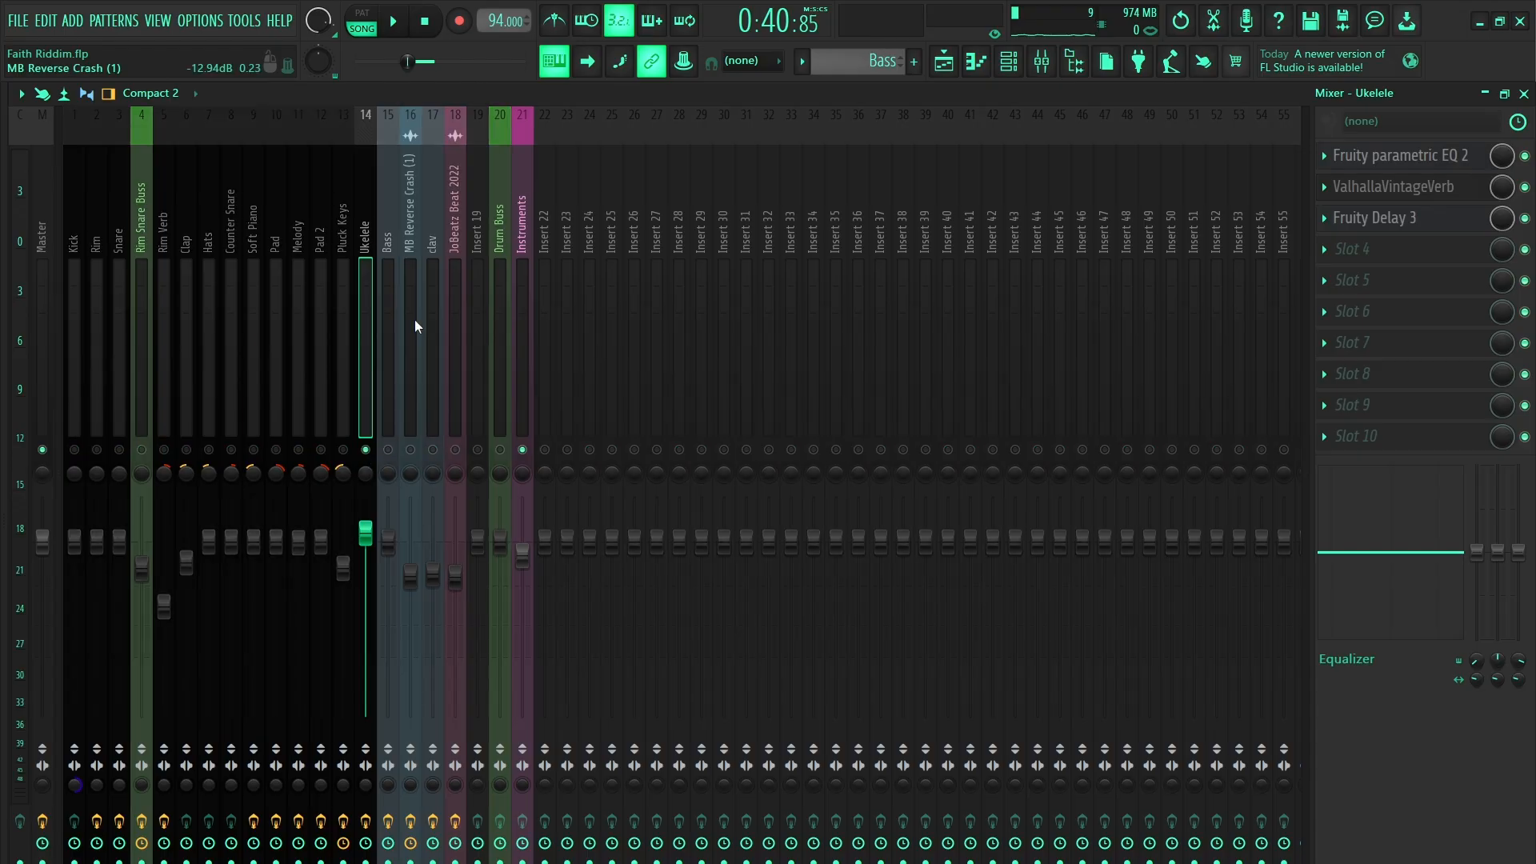
Audition the soloed Ukelele with its effects, and examine its Fruity parametric EQ 2 during playback with the reverb and delay bypassed.
{"action": "key", "text": "space"}
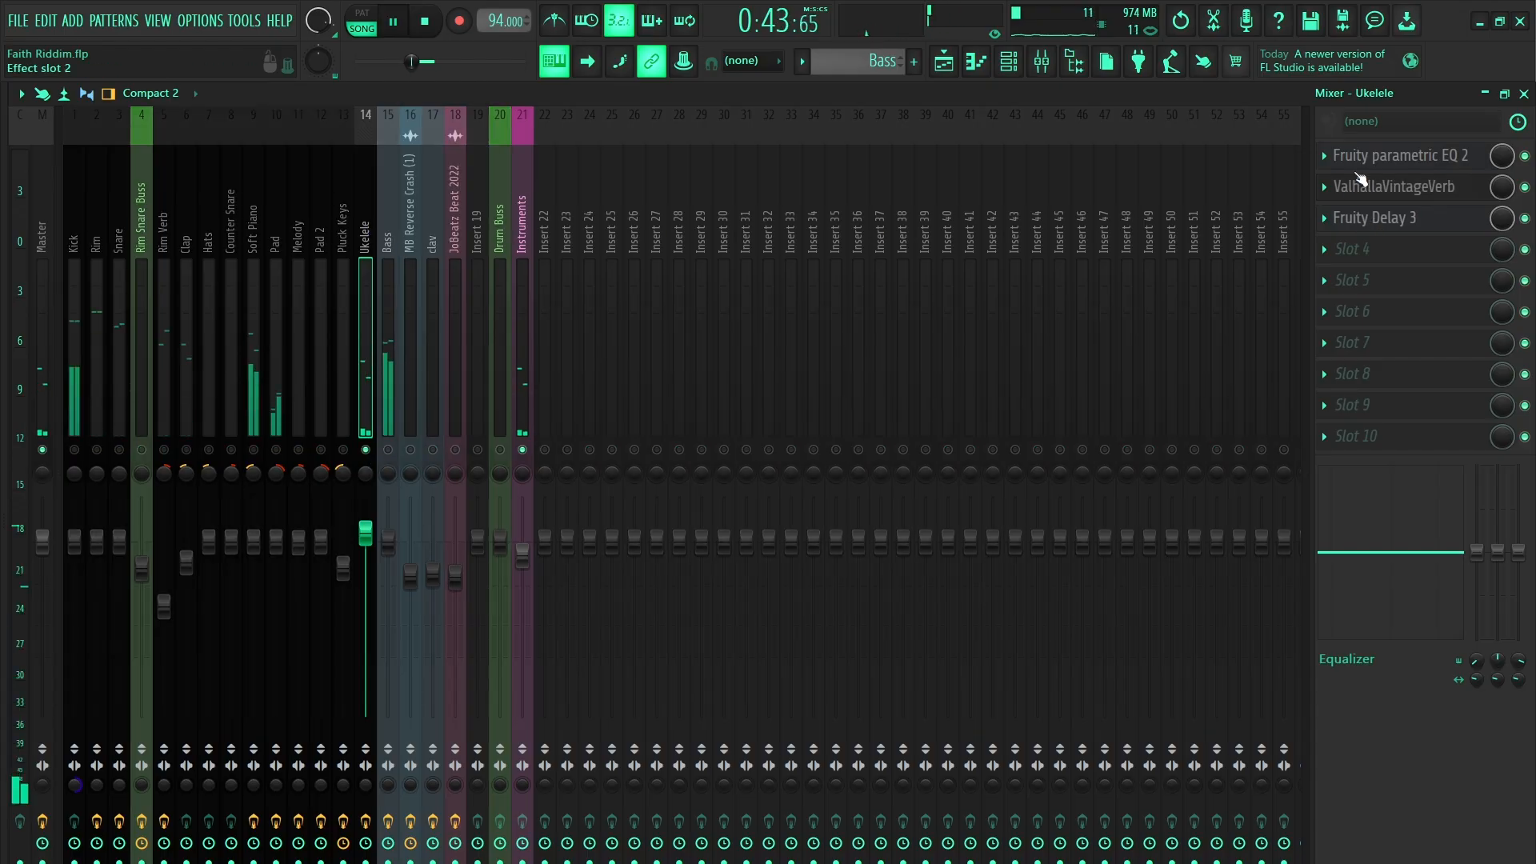
{"action": "left_click", "coordinate": [426, 32]}
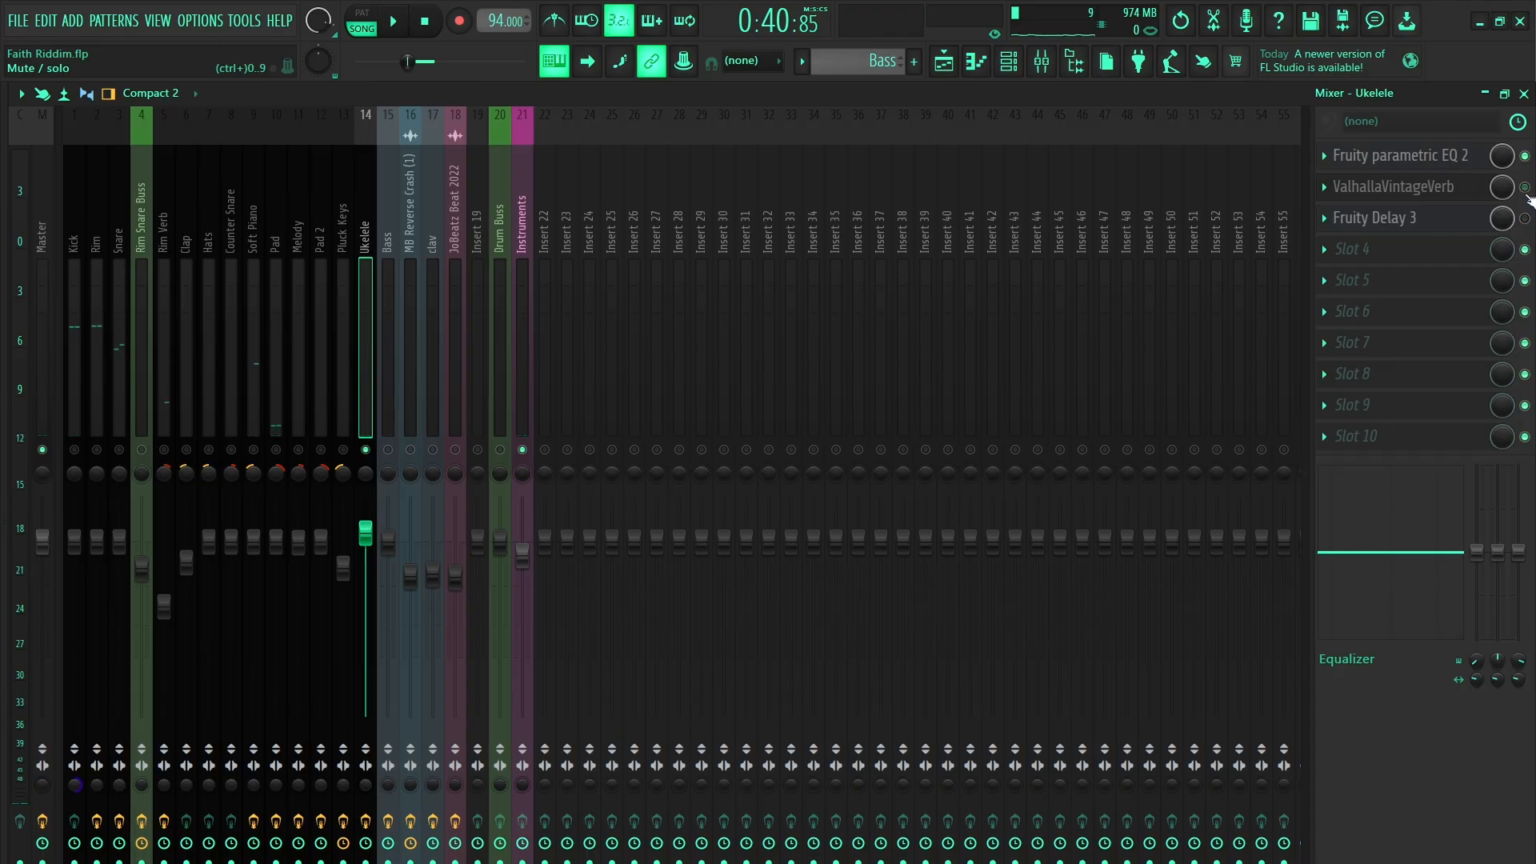
{"action": "left_click", "coordinate": [1454, 158]}
{"action": "left_click", "coordinate": [393, 23]}
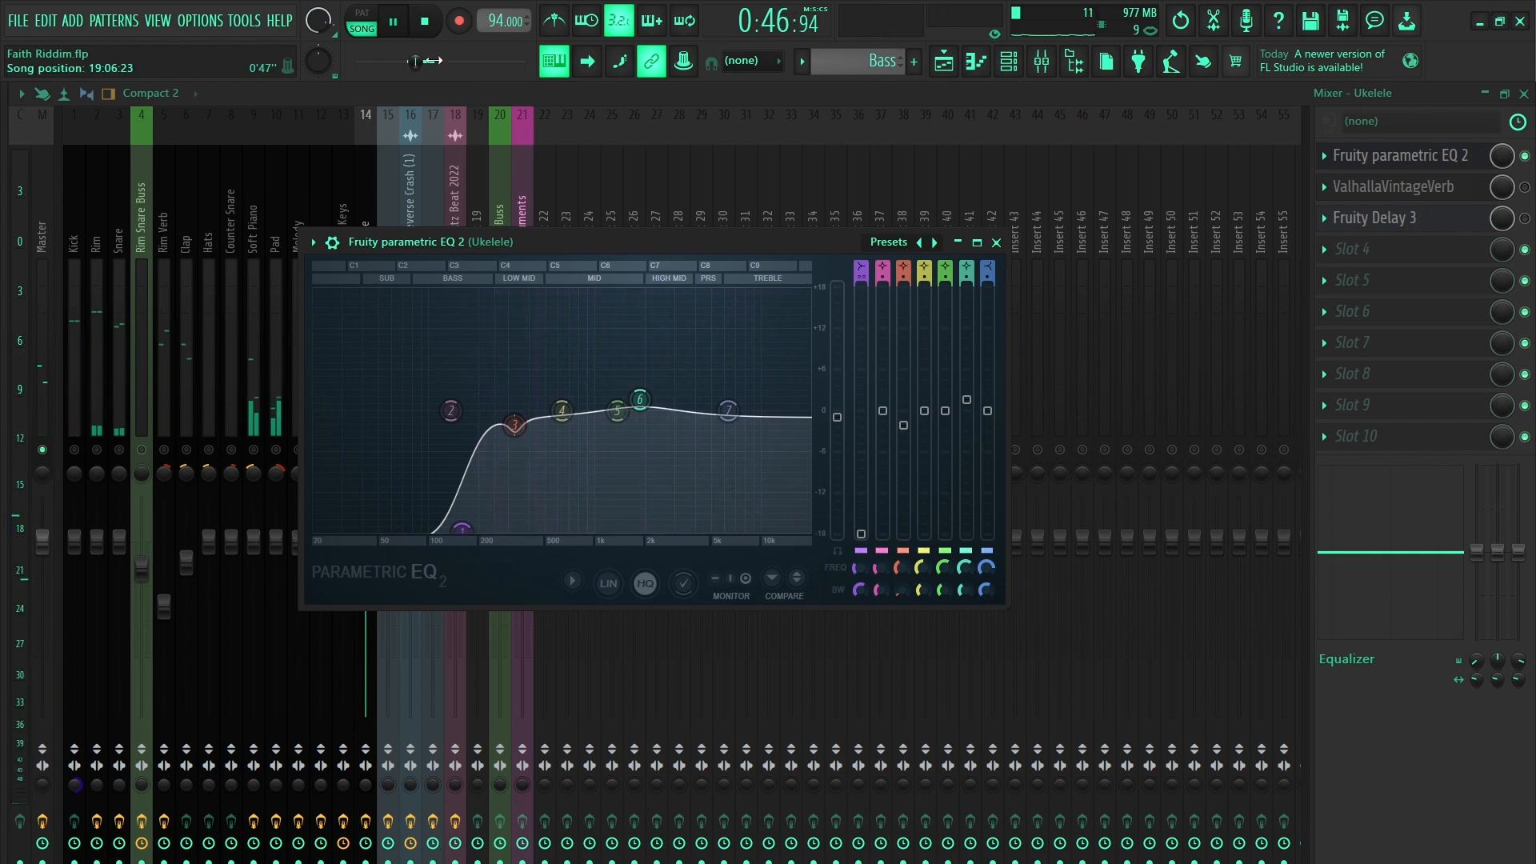
{"action": "left_click", "coordinate": [427, 28]}
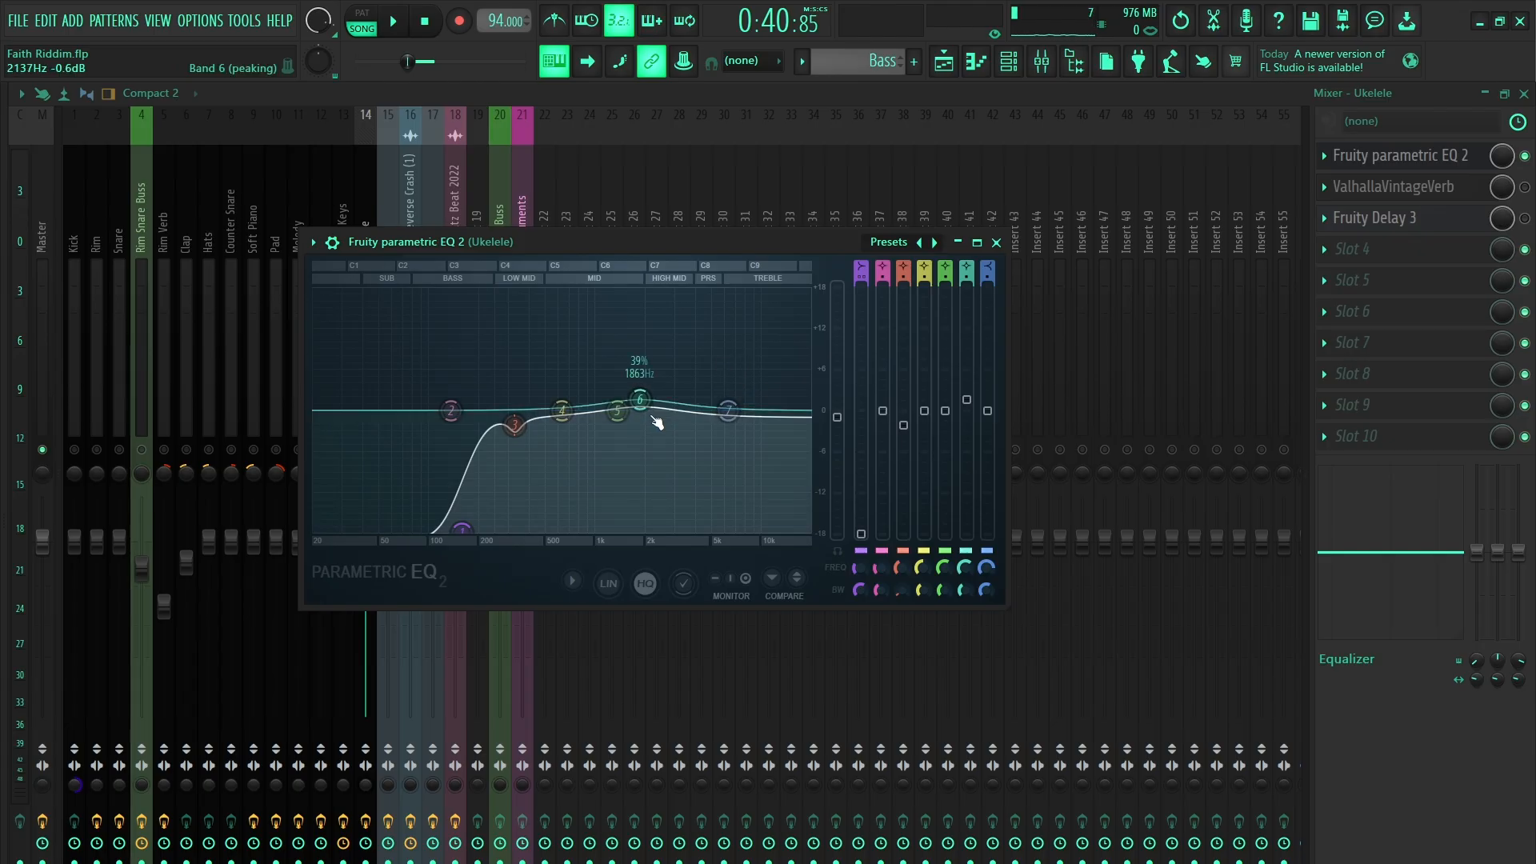
{"action": "left_click", "coordinate": [1400, 156]}
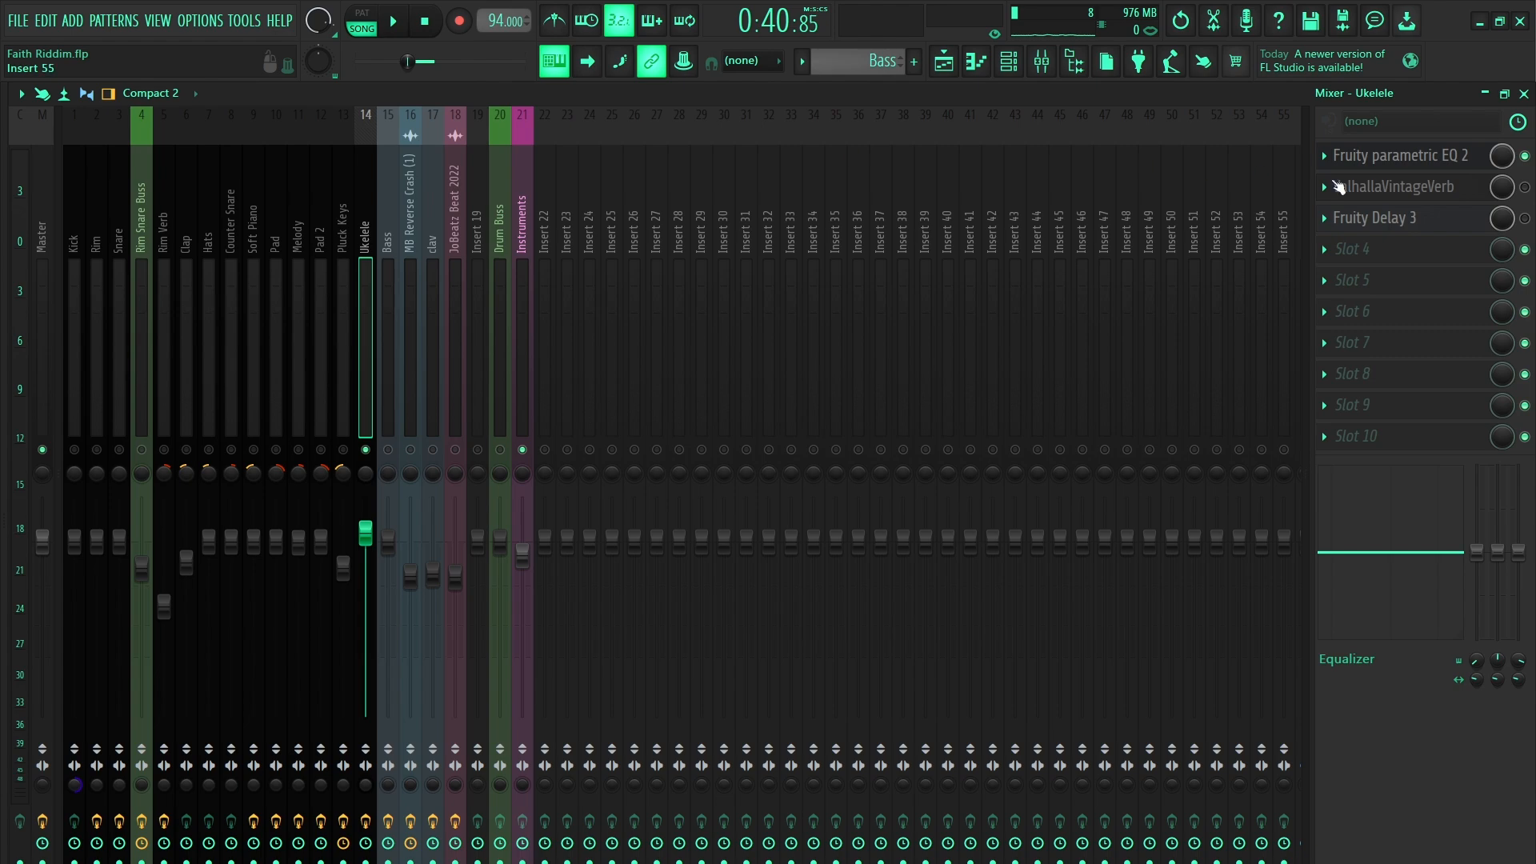
Toggle Fruity parametric EQ 2 on the Ukelele and replay the section for comparison, keeping the reverb and delay bypassed.
{"action": "left_click", "coordinate": [1525, 156]}
{"action": "left_click", "coordinate": [394, 22]}
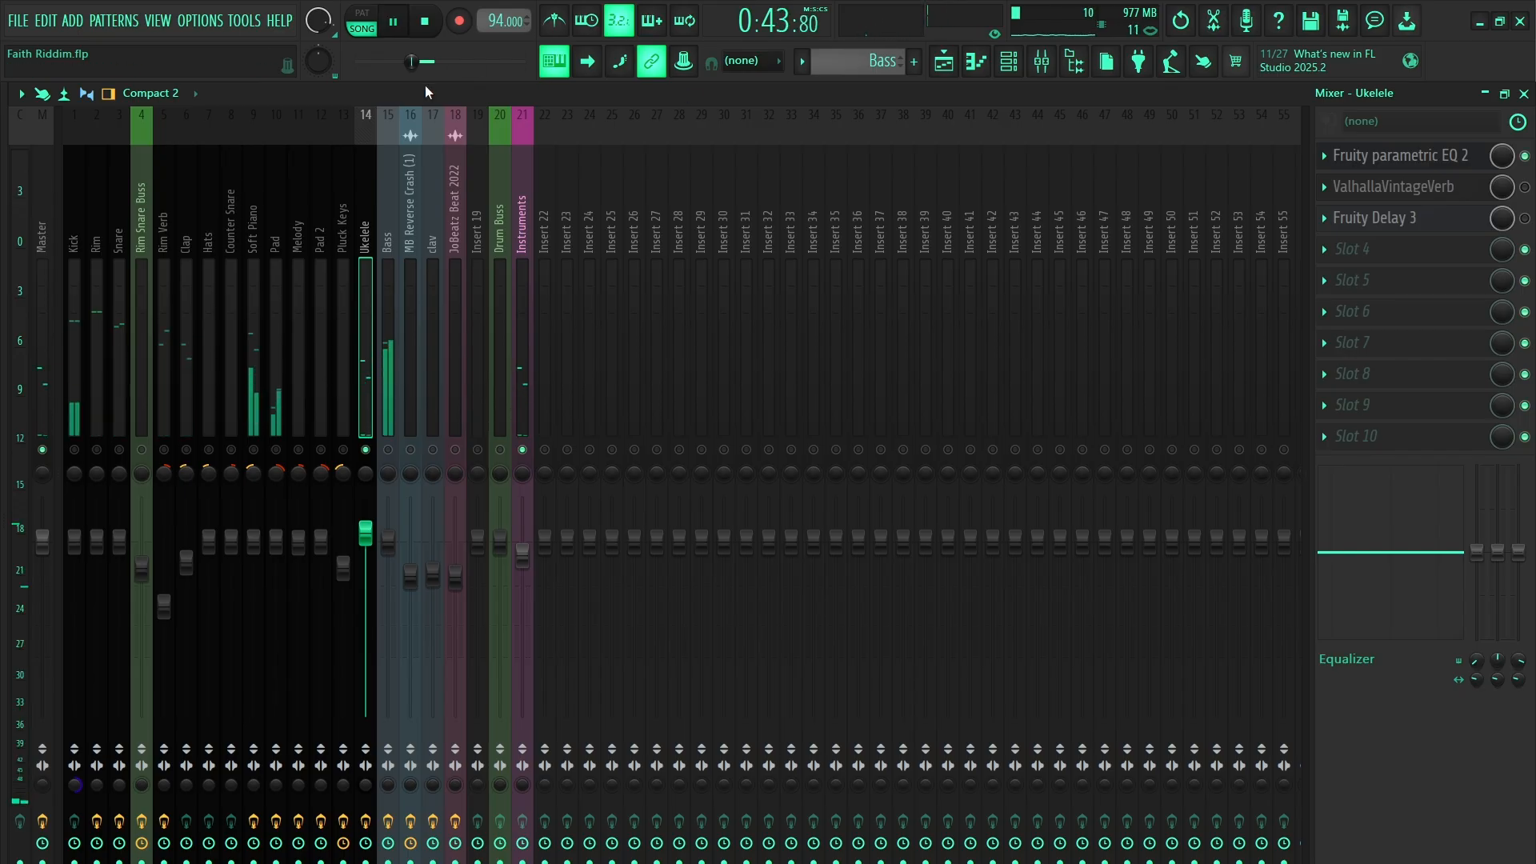
{"action": "left_click", "coordinate": [426, 24]}
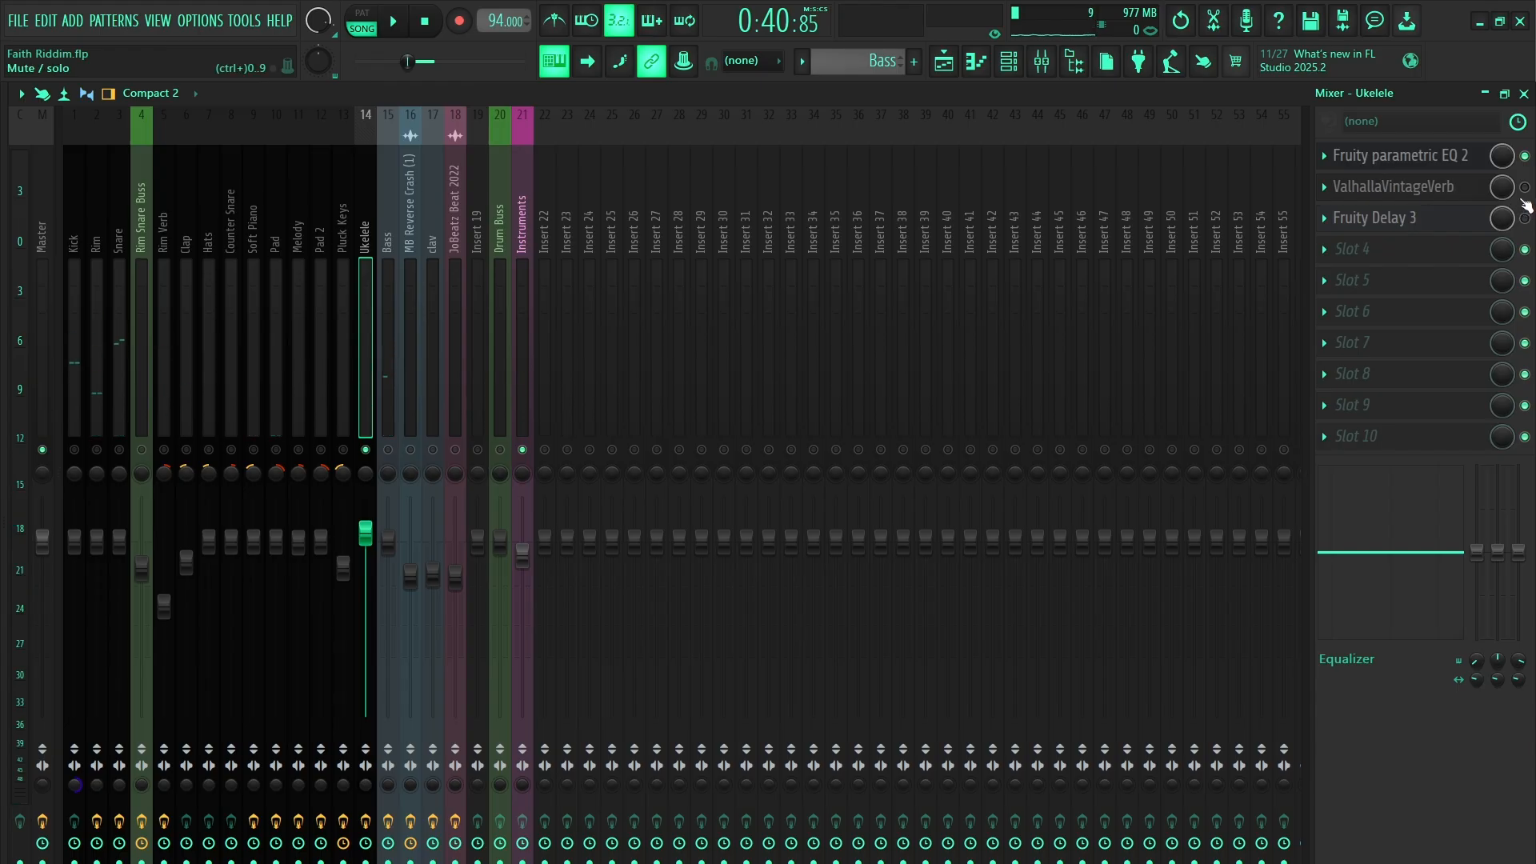
Re-enable ValhallaVintageVerb on the Ukelele, examine its reverb settings, and replay the section.
{"action": "left_click", "coordinate": [1440, 186]}
{"action": "left_click_drag", "start_coordinate": [854, 277], "coordinate": [894, 246]}
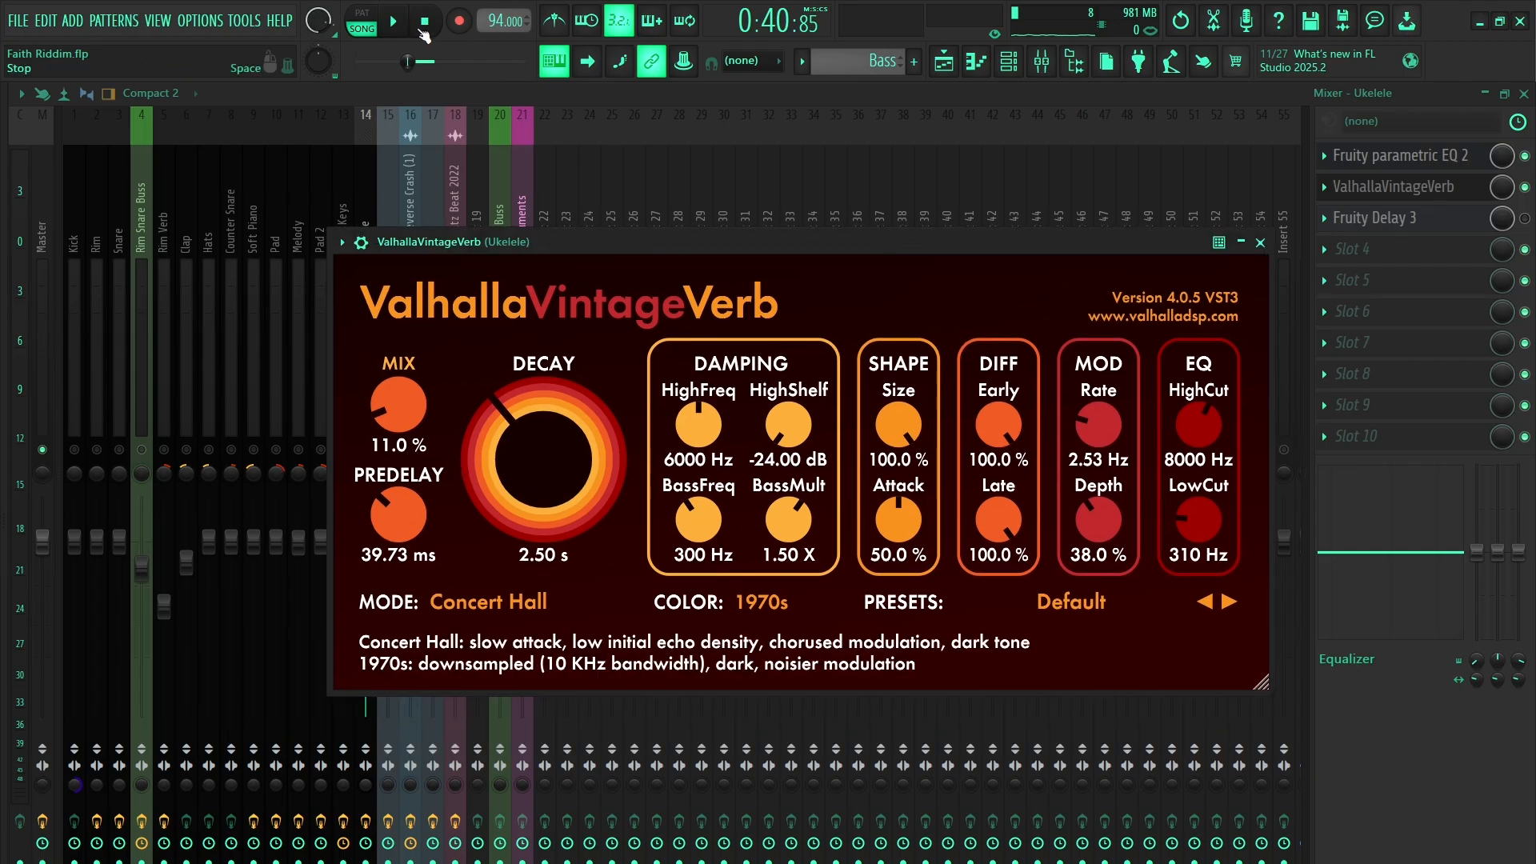
{"action": "key", "text": "space"}
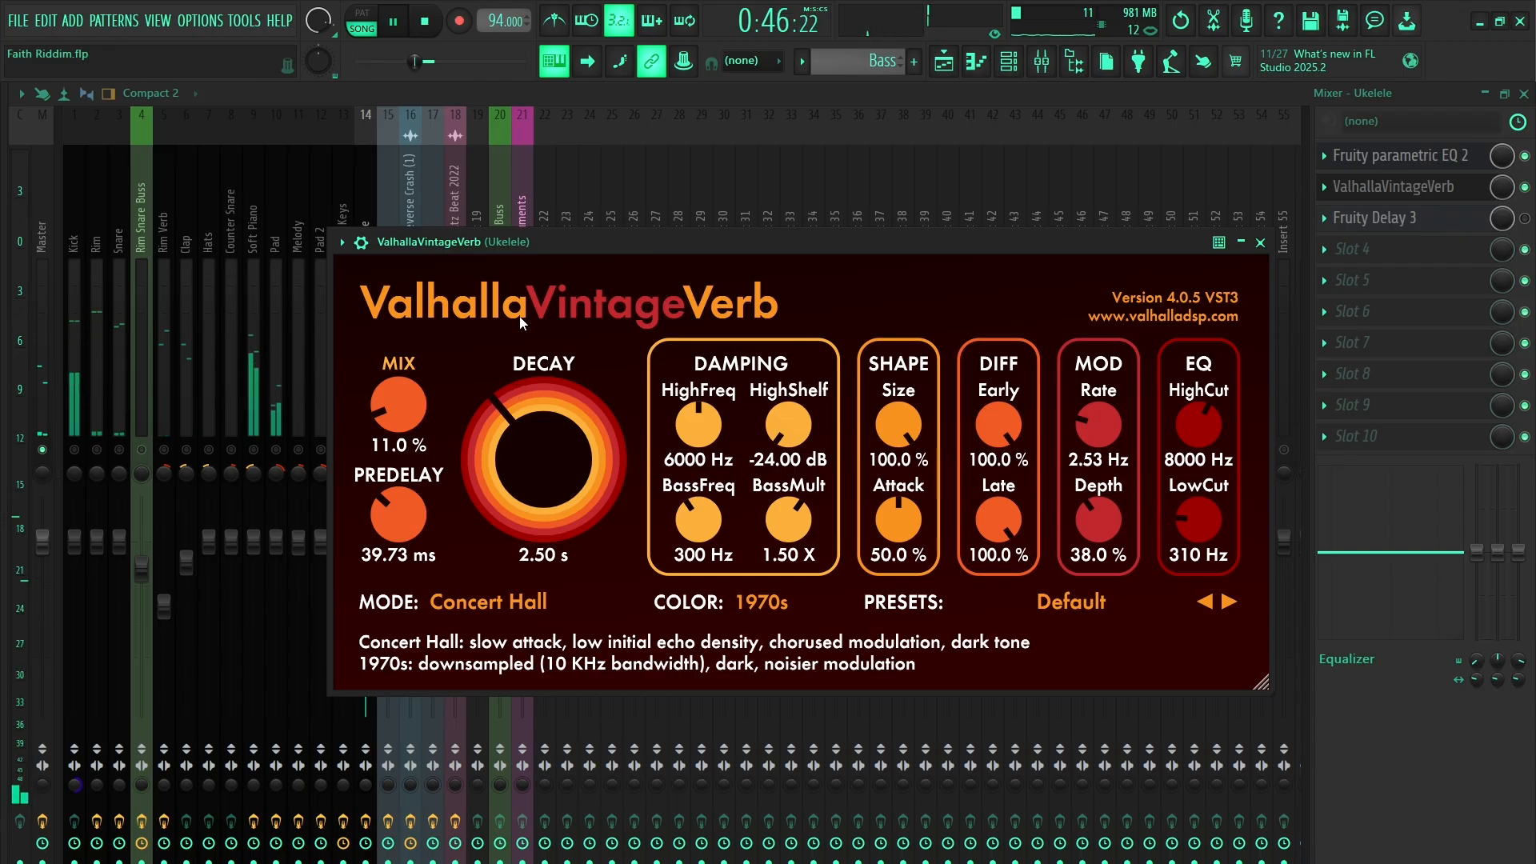
{"action": "left_click", "coordinate": [435, 30]}
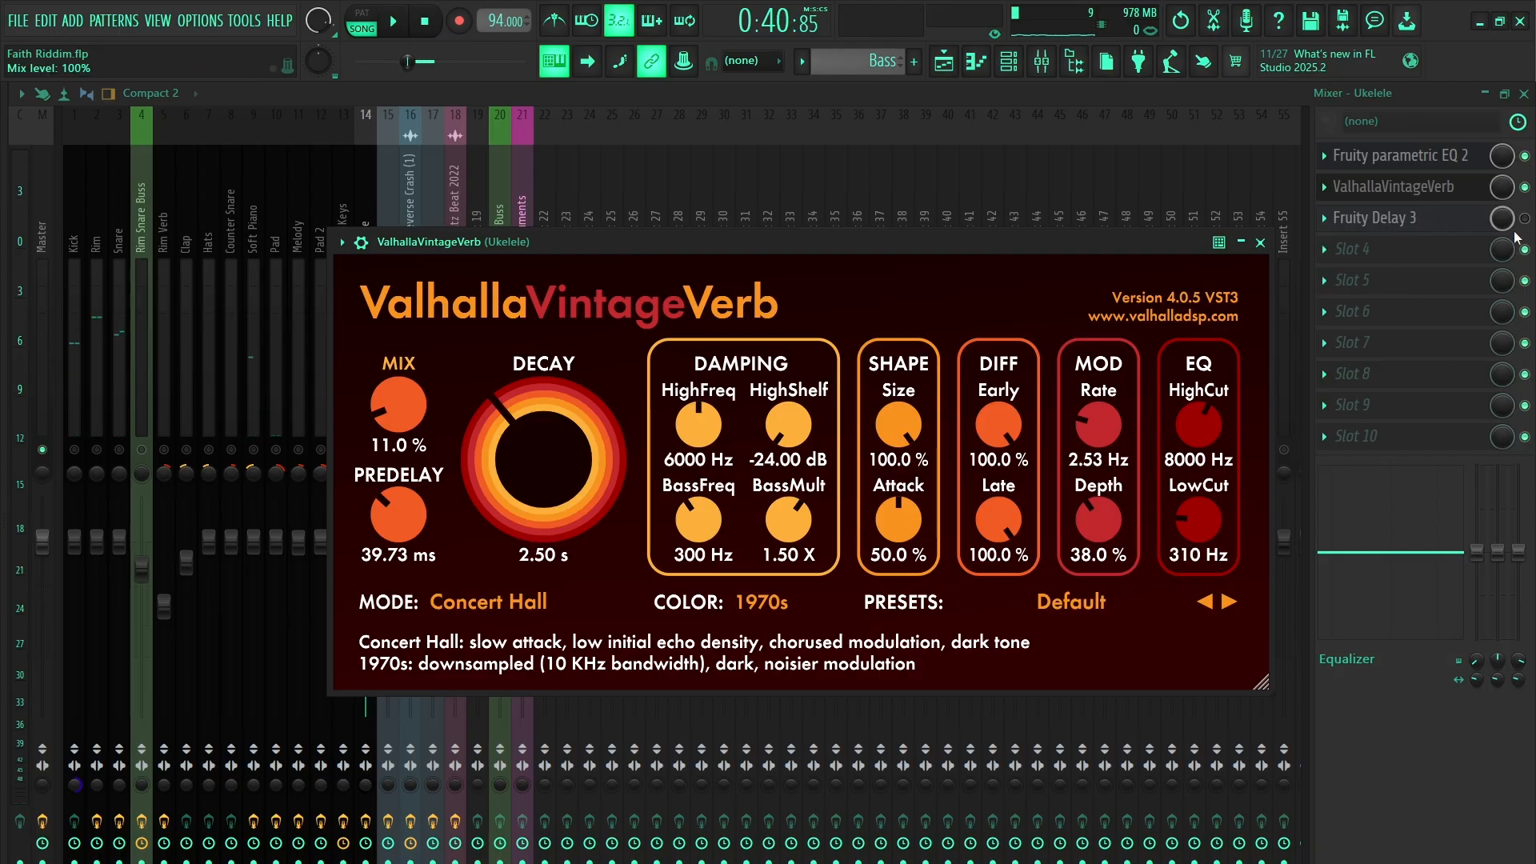
Re-enable Fruity Delay 3 on the Ukelele, examine its delay settings during playback, and close the plugin.
{"action": "left_click", "coordinate": [1373, 218]}
{"action": "key", "text": "space"}
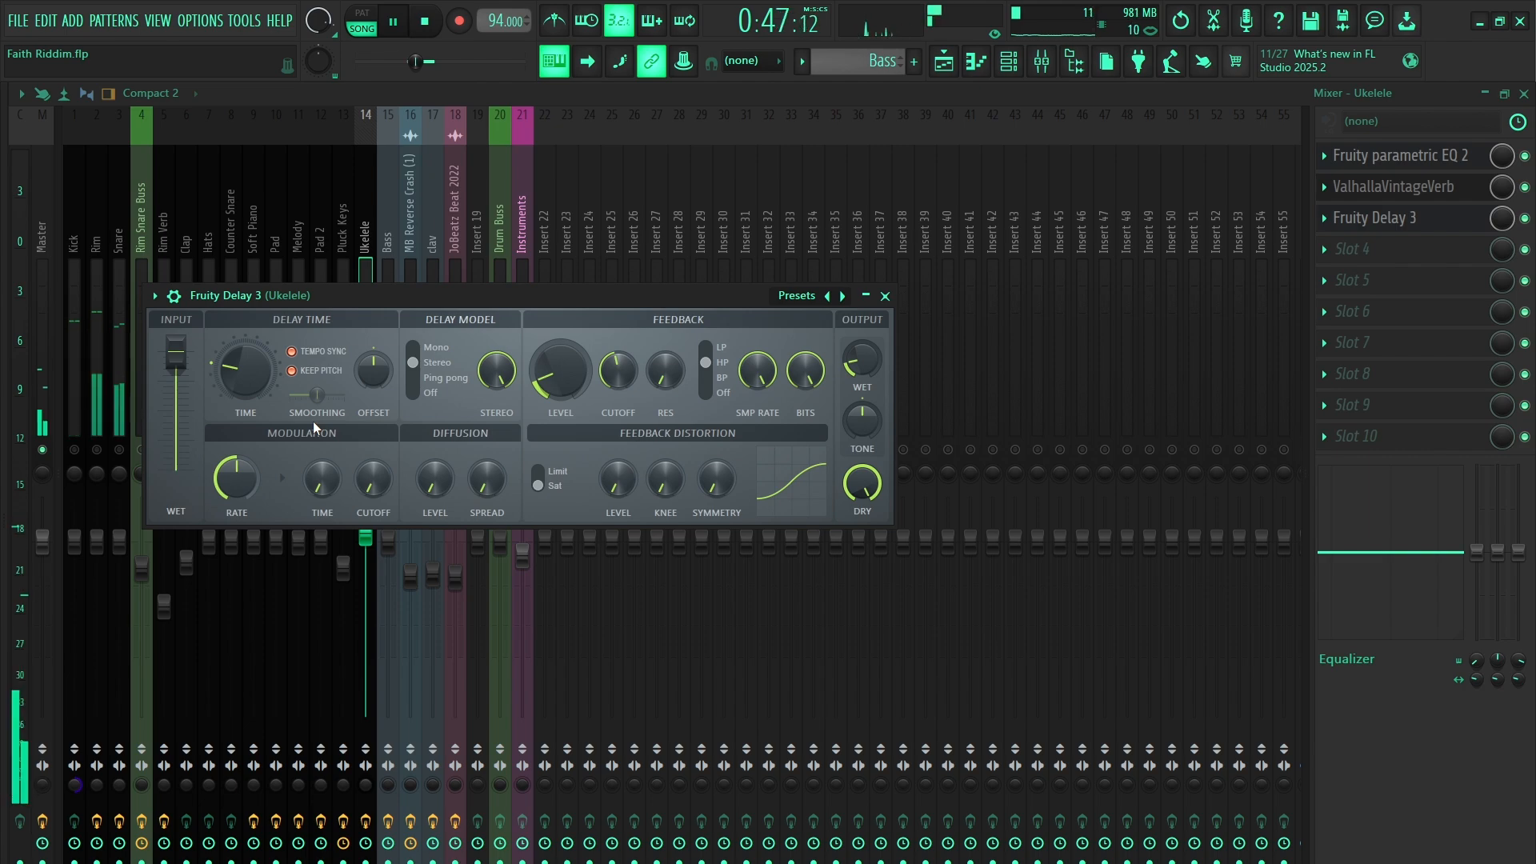
{"action": "key", "text": "space"}
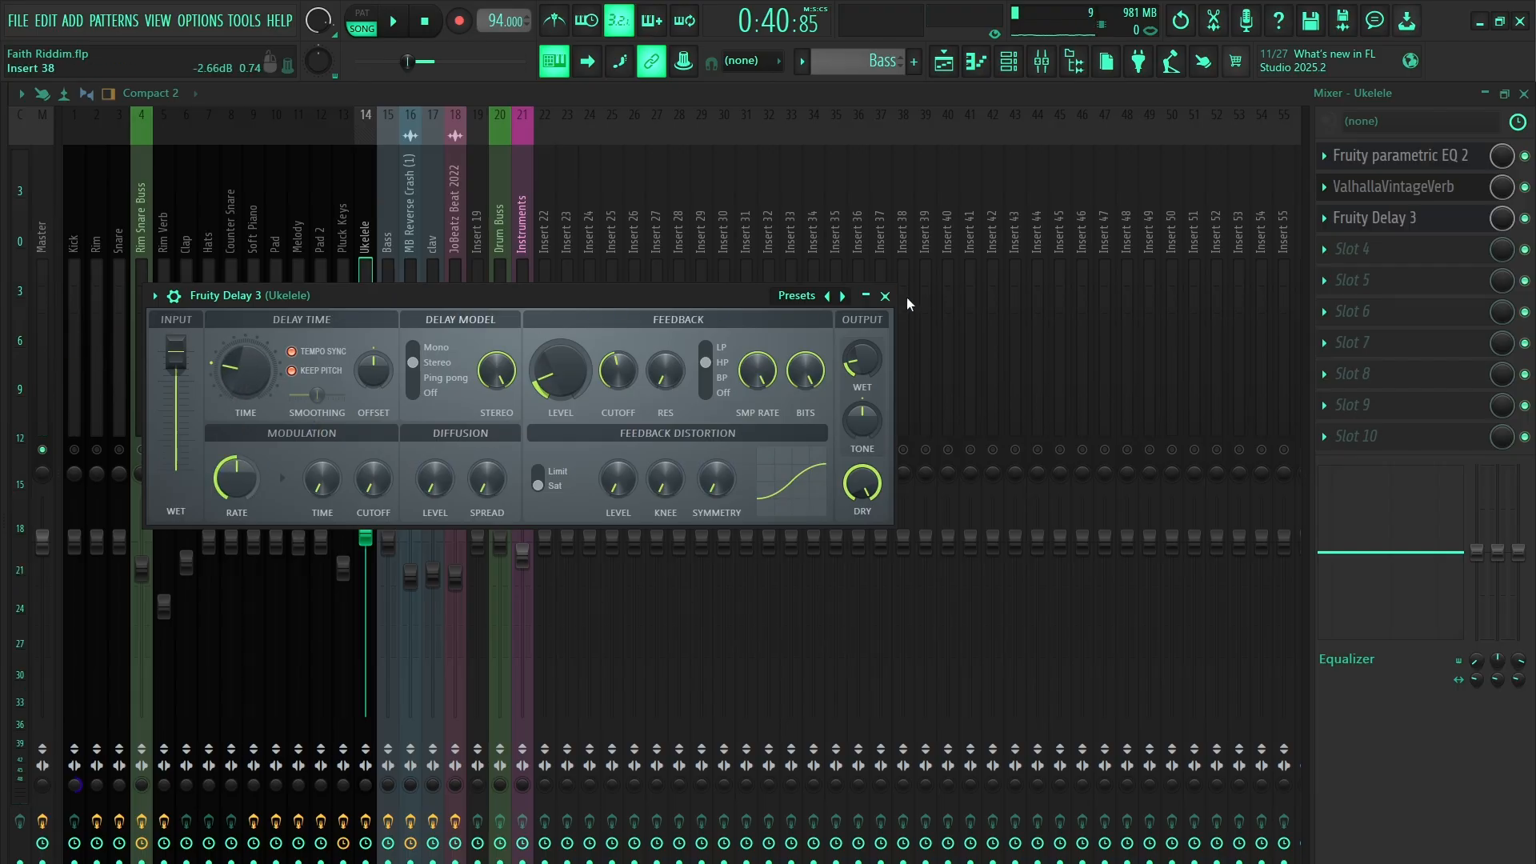
{"action": "left_click", "coordinate": [885, 296]}
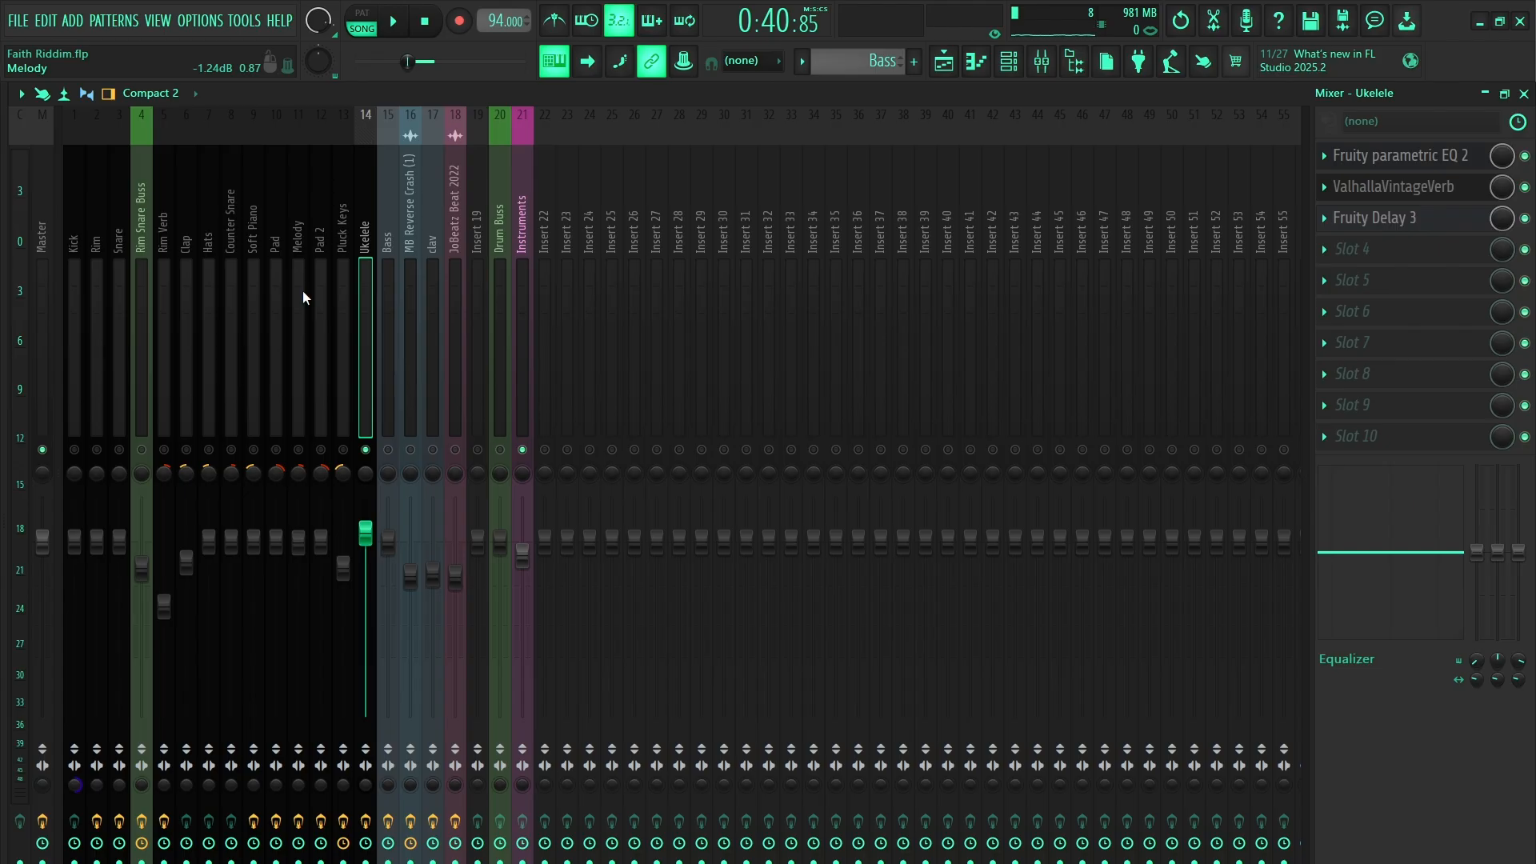
Unsolo the Ukelele, mute the track on insert 18, and play the section with the full mix.
{"action": "right_click", "coordinate": [373, 451]}
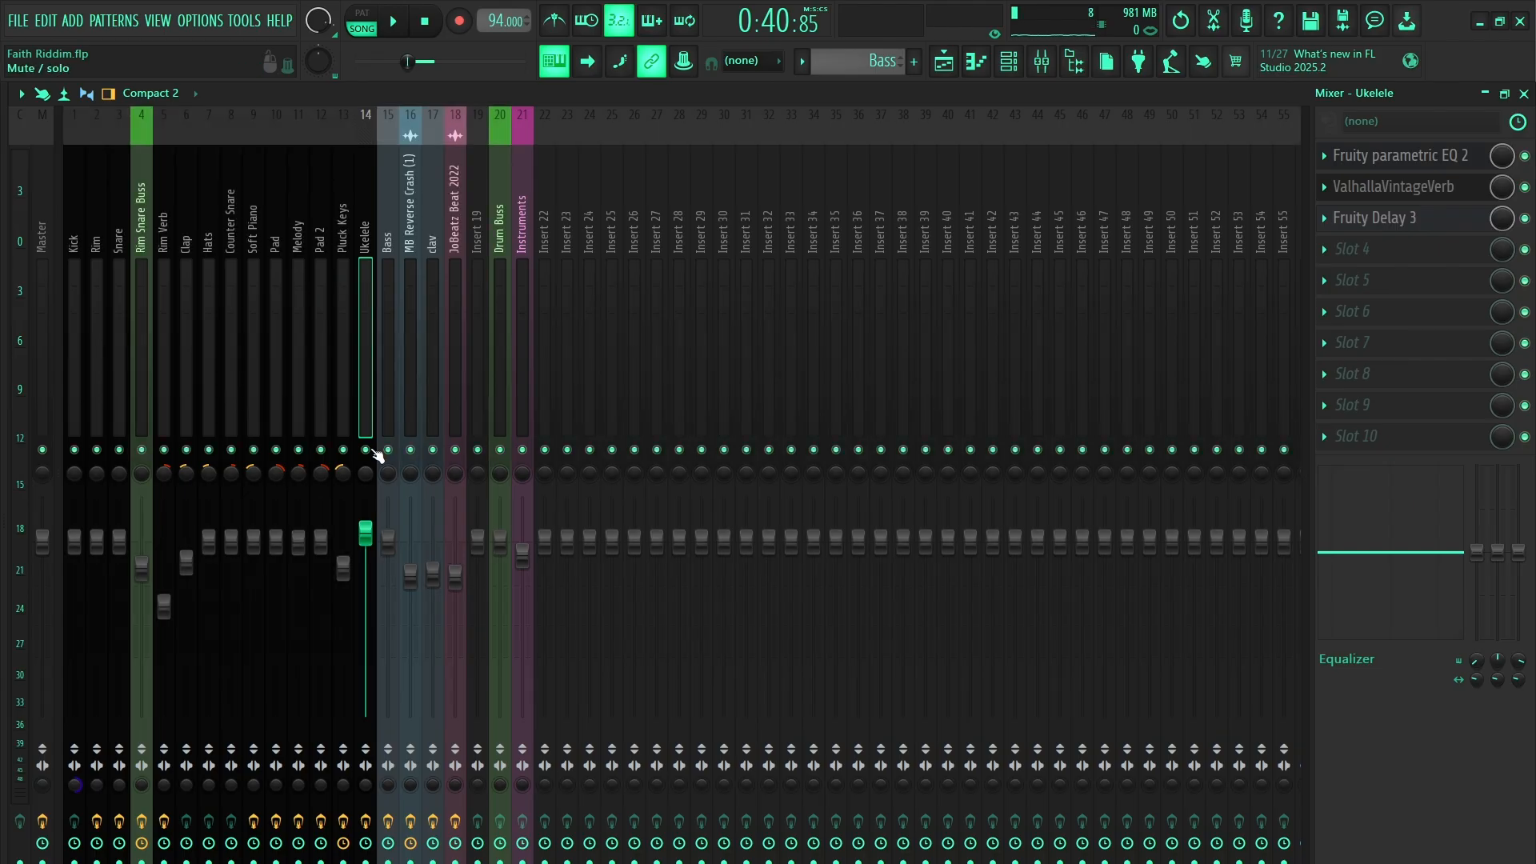
{"action": "left_click", "coordinate": [456, 450]}
{"action": "left_click", "coordinate": [393, 22]}
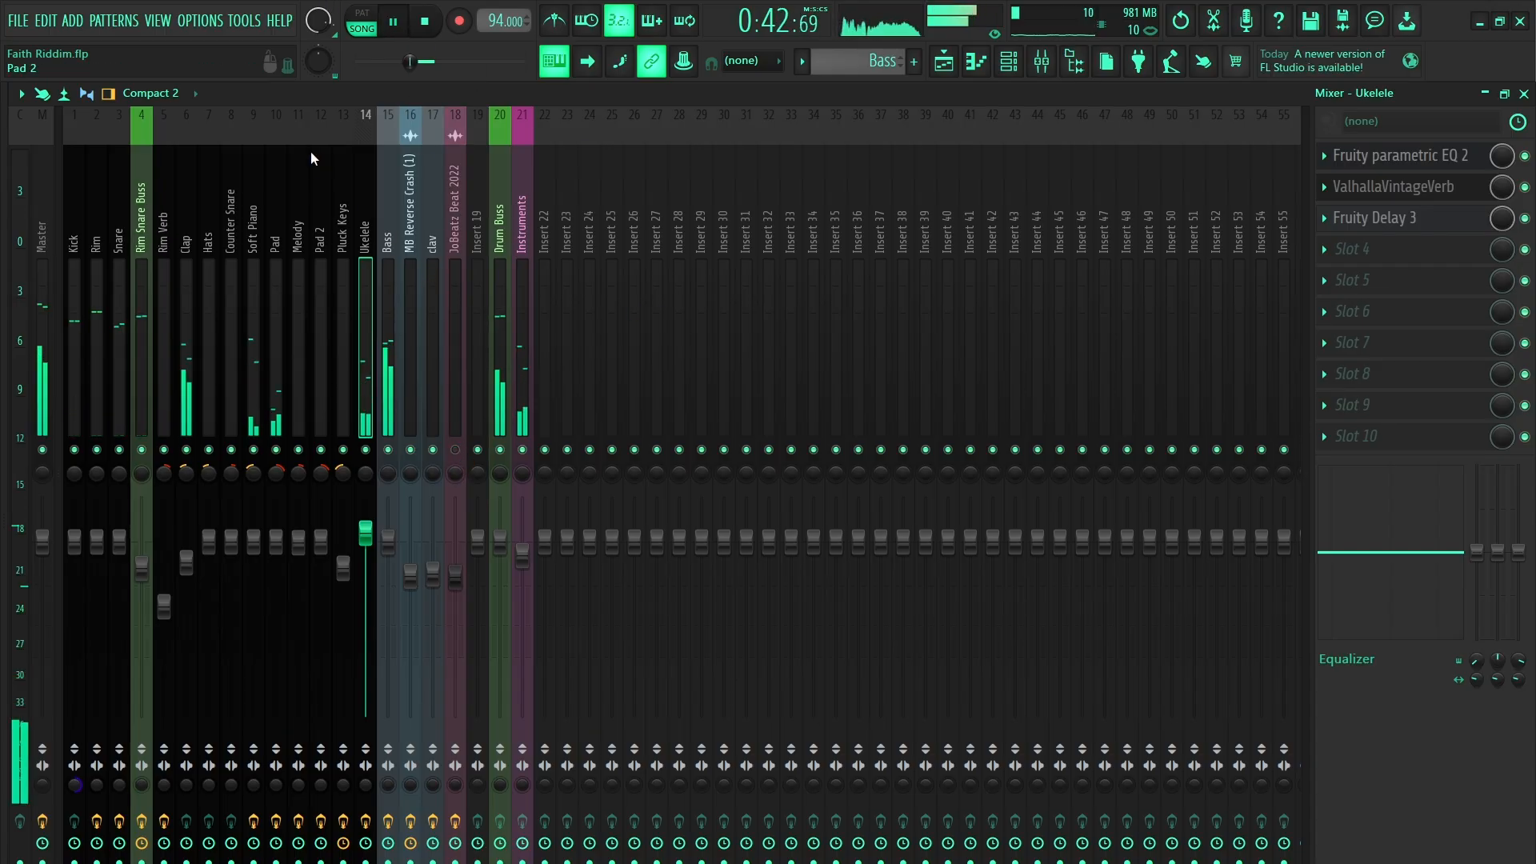
Examine the arrangement of the Ukelele and Pad 2 sections in the Playlist during full-mix playback.
{"action": "left_click", "coordinate": [943, 62]}
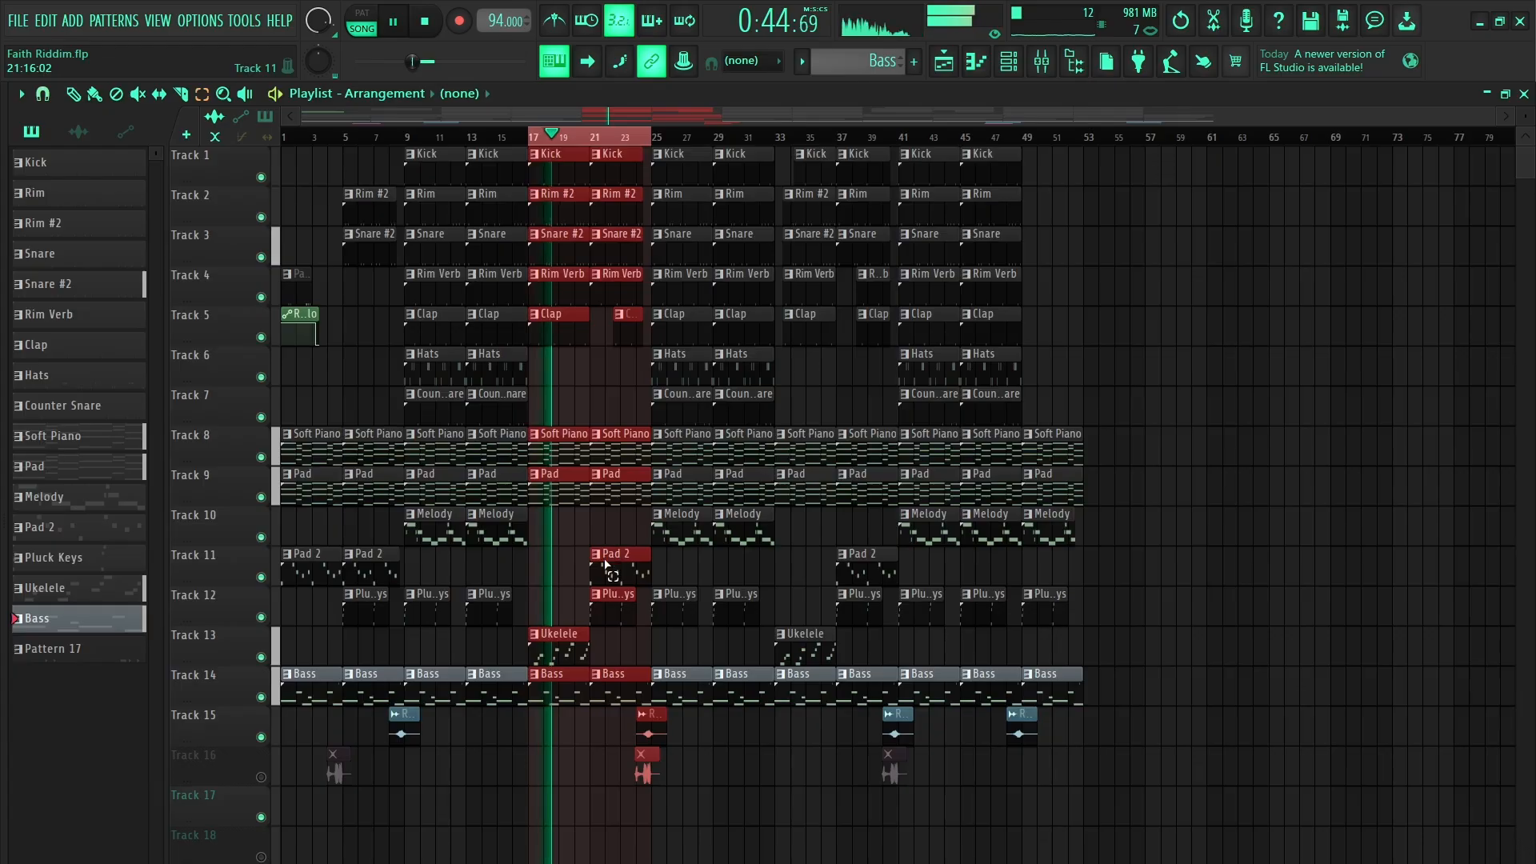
{"action": "scroll", "coordinate": [504, 531], "scroll_direction": "down", "scroll_amount": 1}
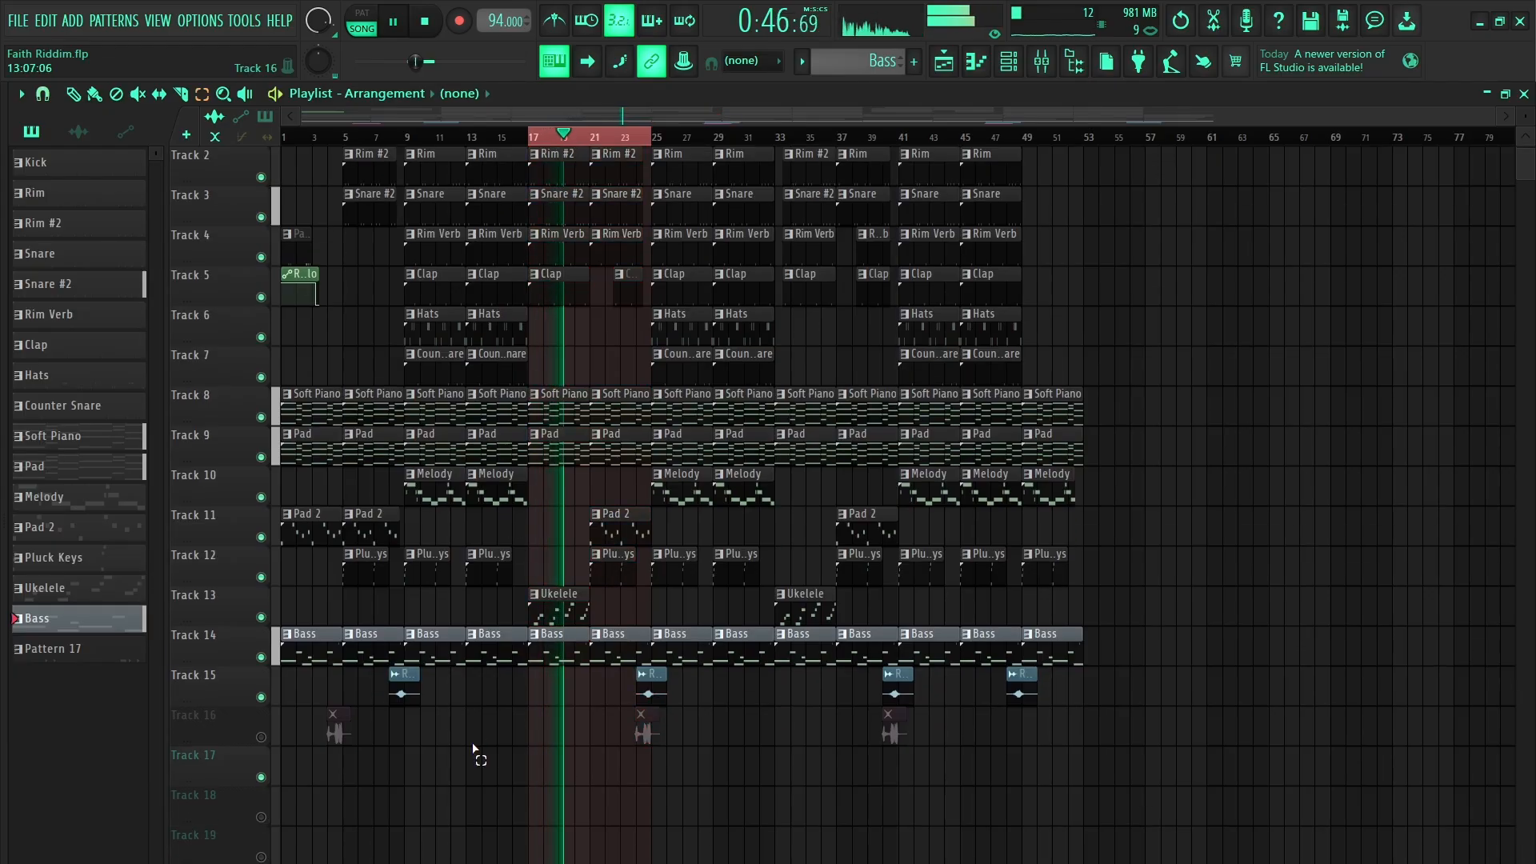
{"action": "scroll", "coordinate": [477, 661], "scroll_direction": "up", "scroll_amount": 1}
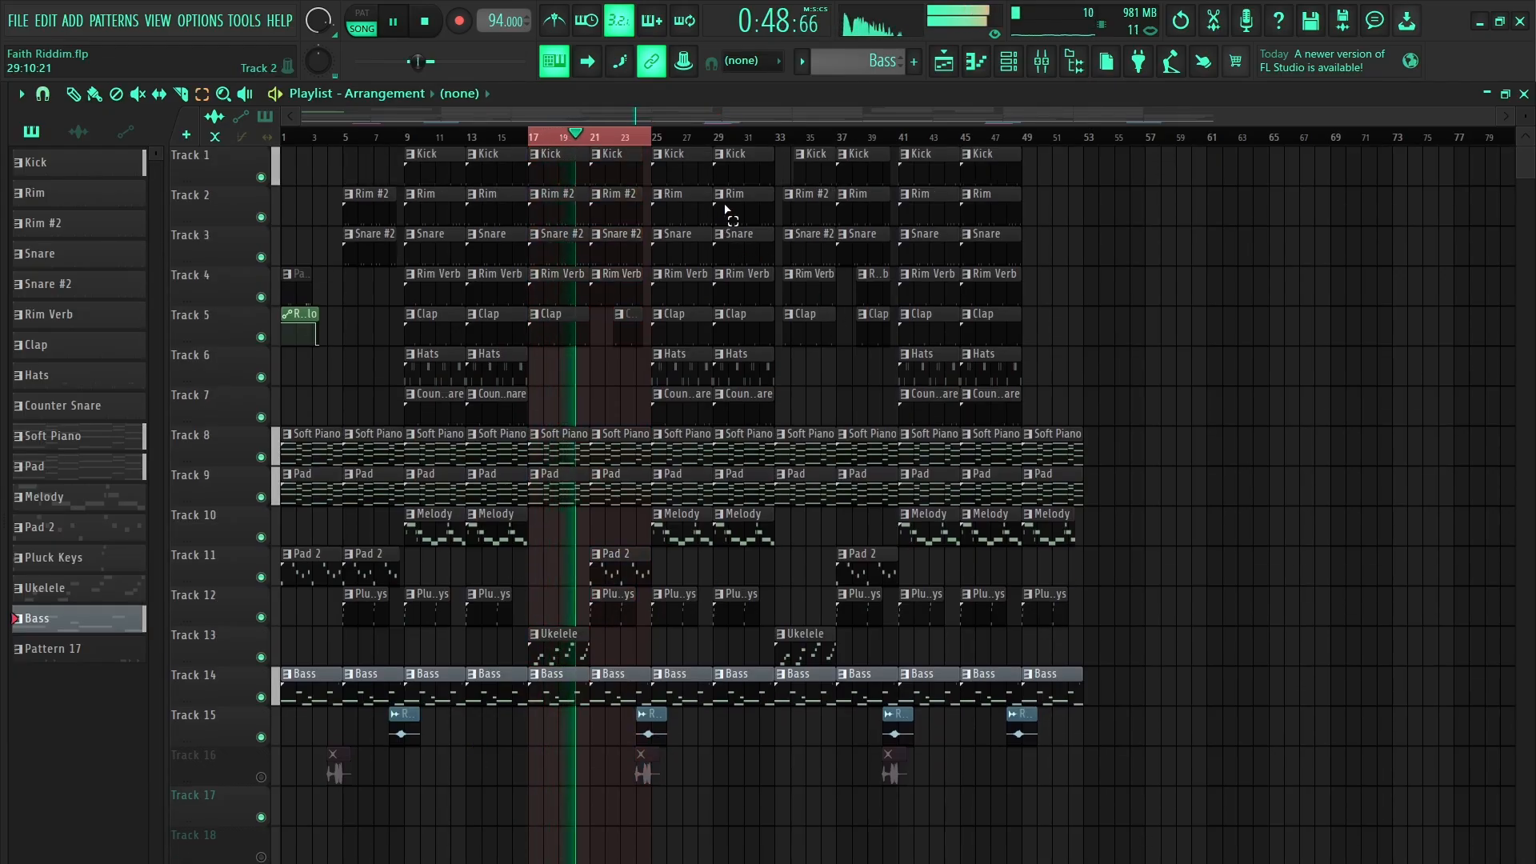
{"action": "left_click", "coordinate": [1041, 62]}
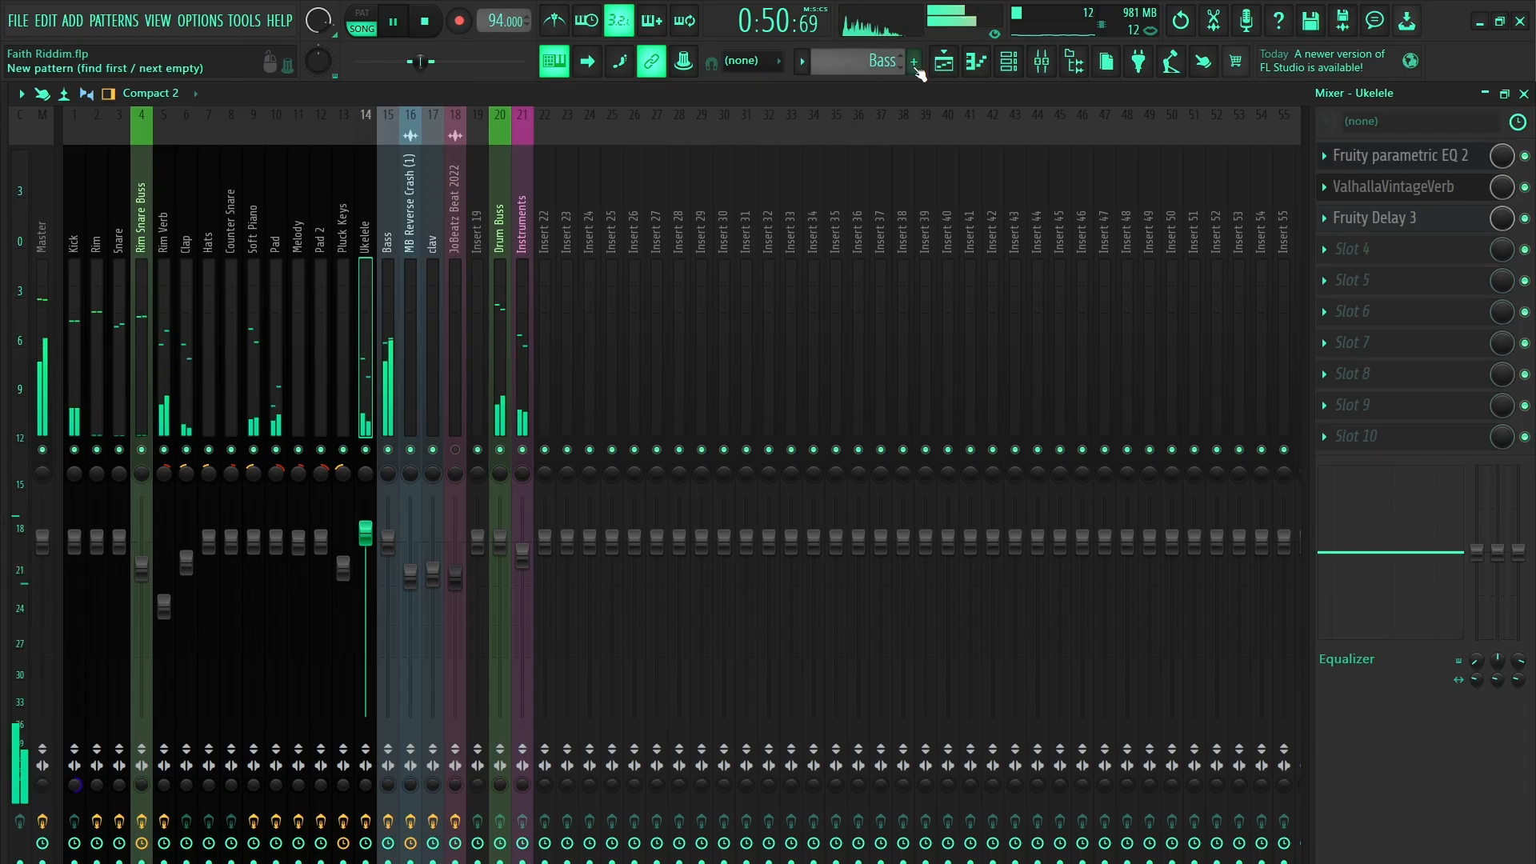
{"action": "left_click", "coordinate": [944, 63]}
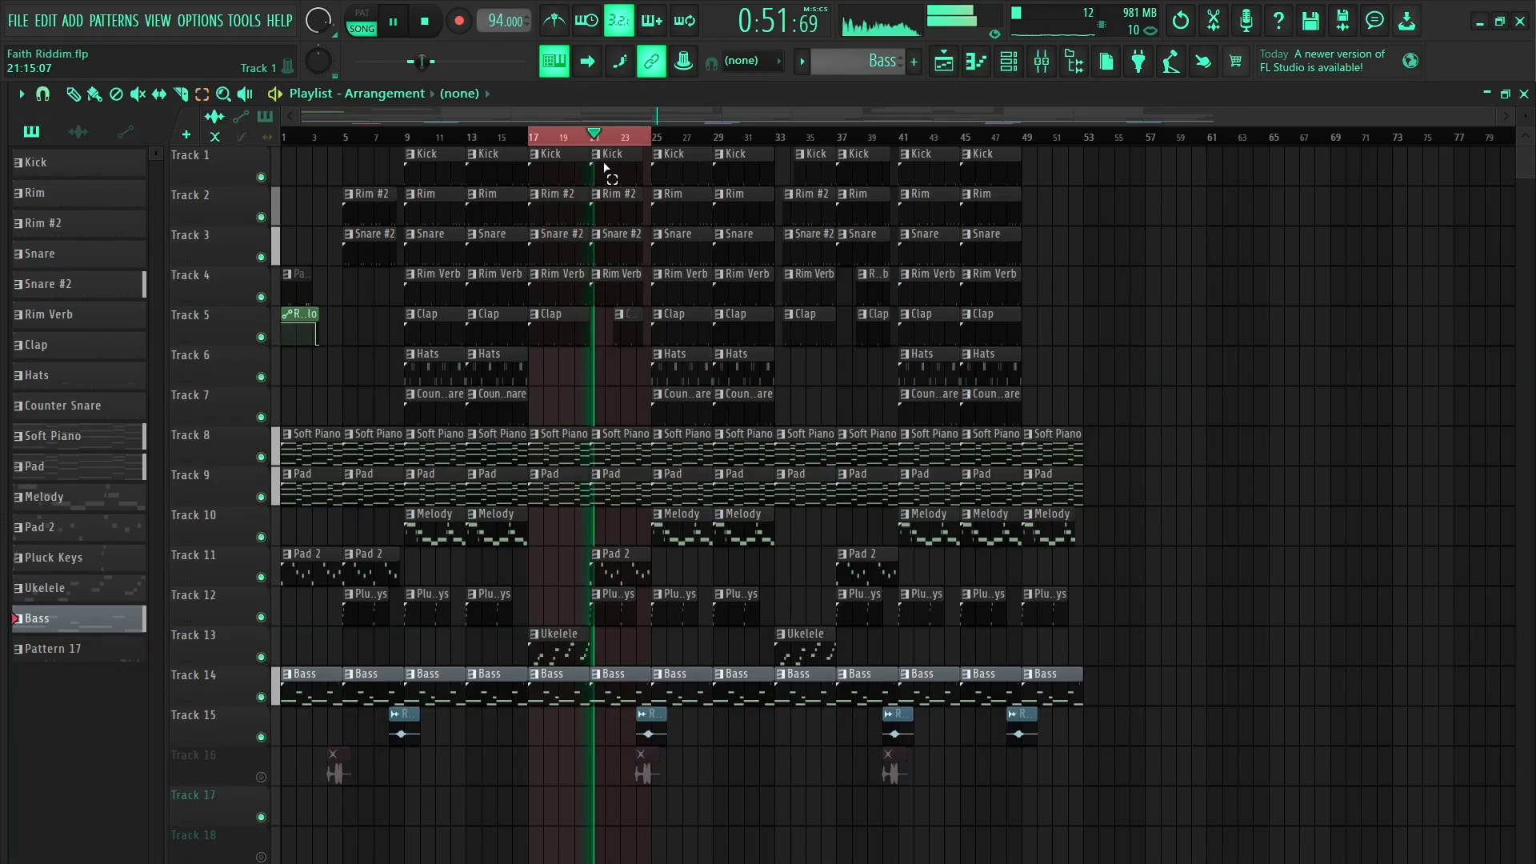
{"action": "left_click", "coordinate": [431, 24]}
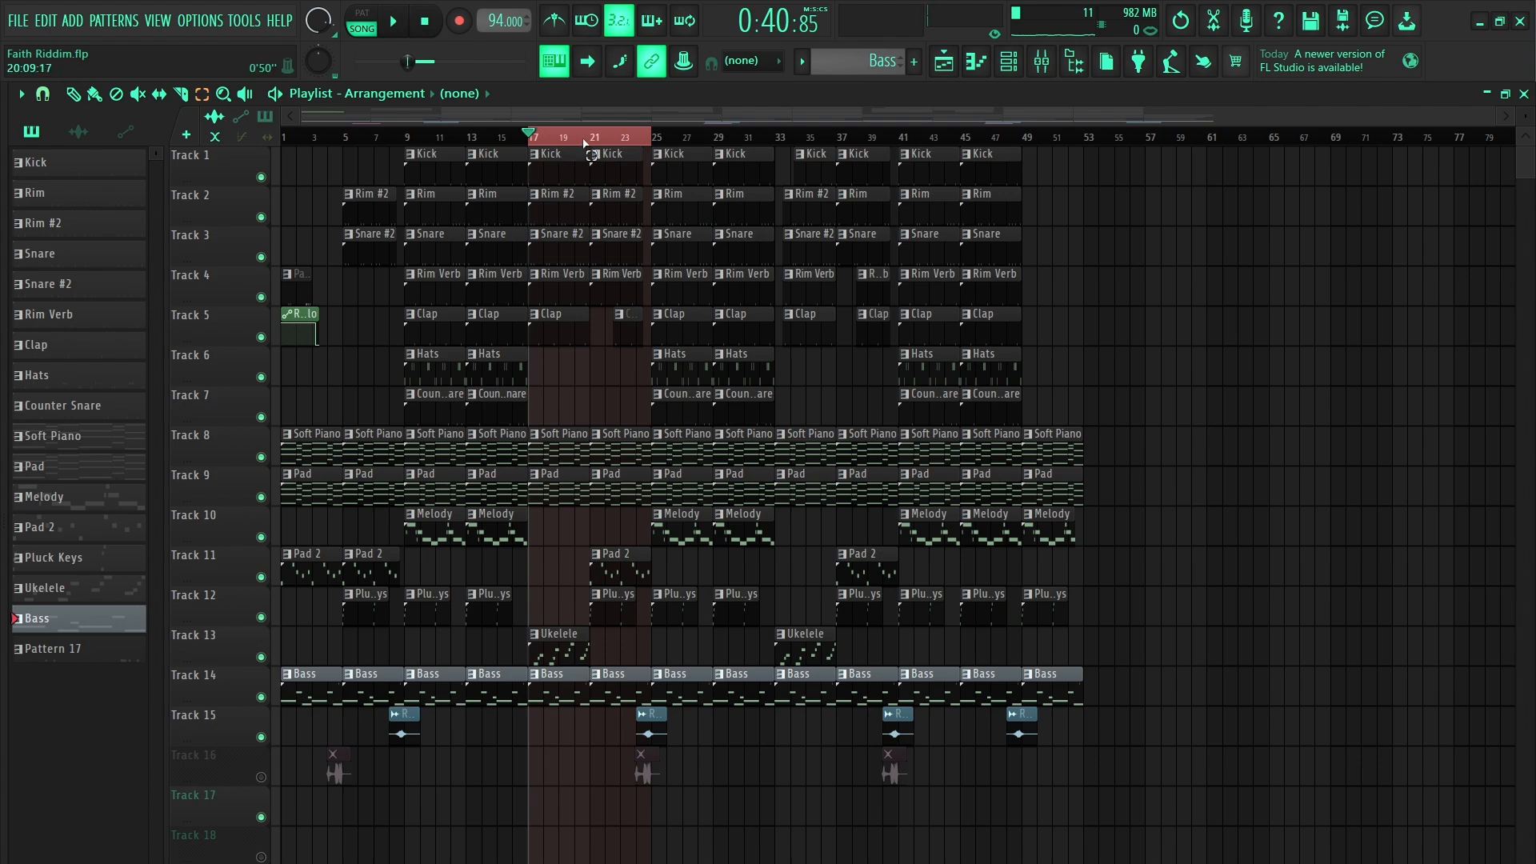
Select bars 21 to 25 in the Playlist and audition the soloed Pad 2 track over that range.
{"action": "left_click_drag", "start_coordinate": [592, 141], "coordinate": [651, 140]}
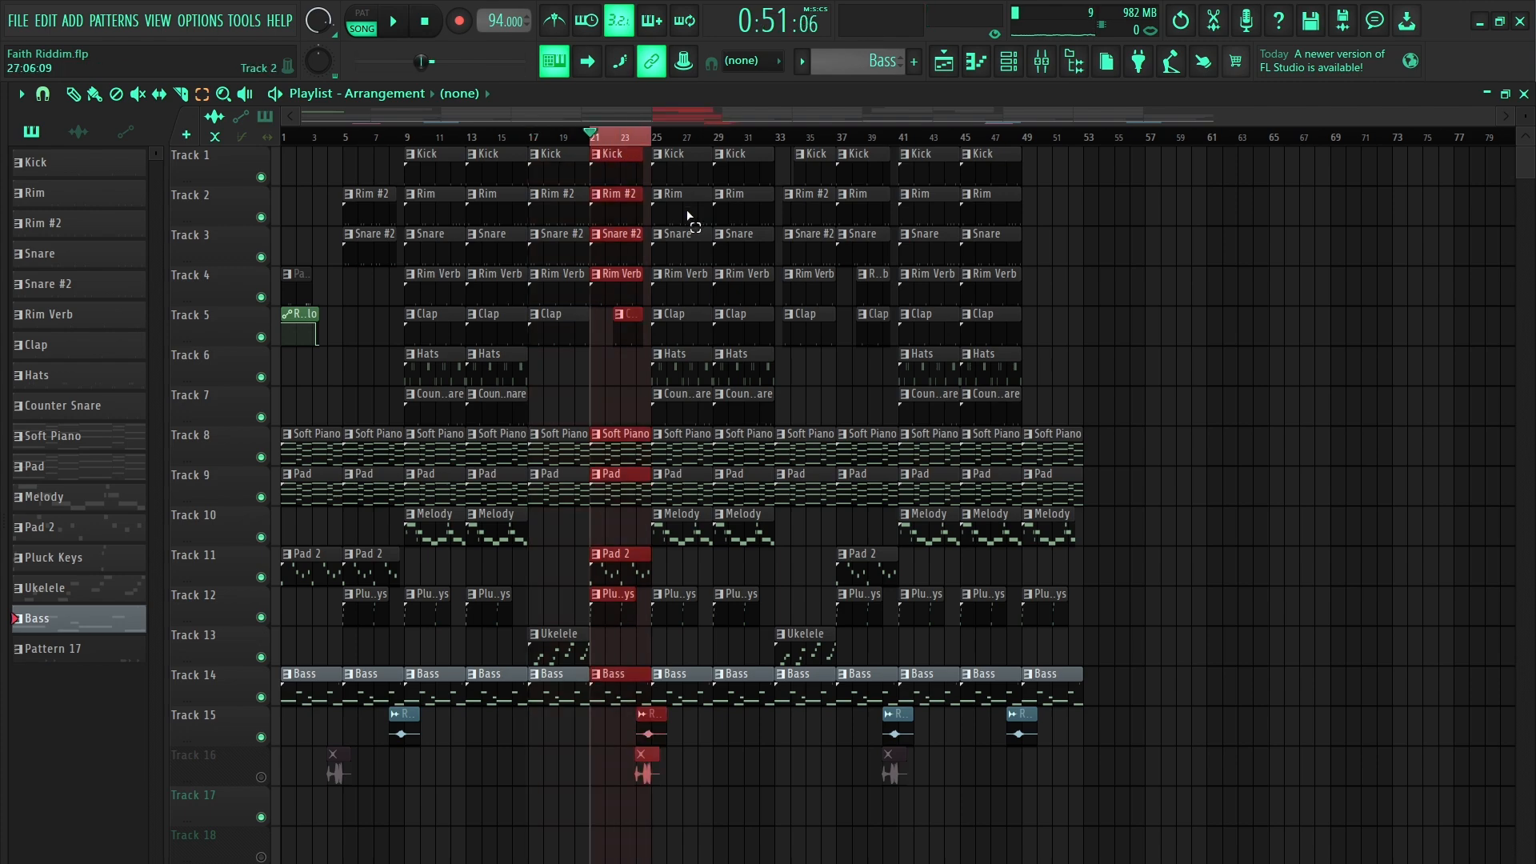
{"action": "left_click", "coordinate": [1052, 70]}
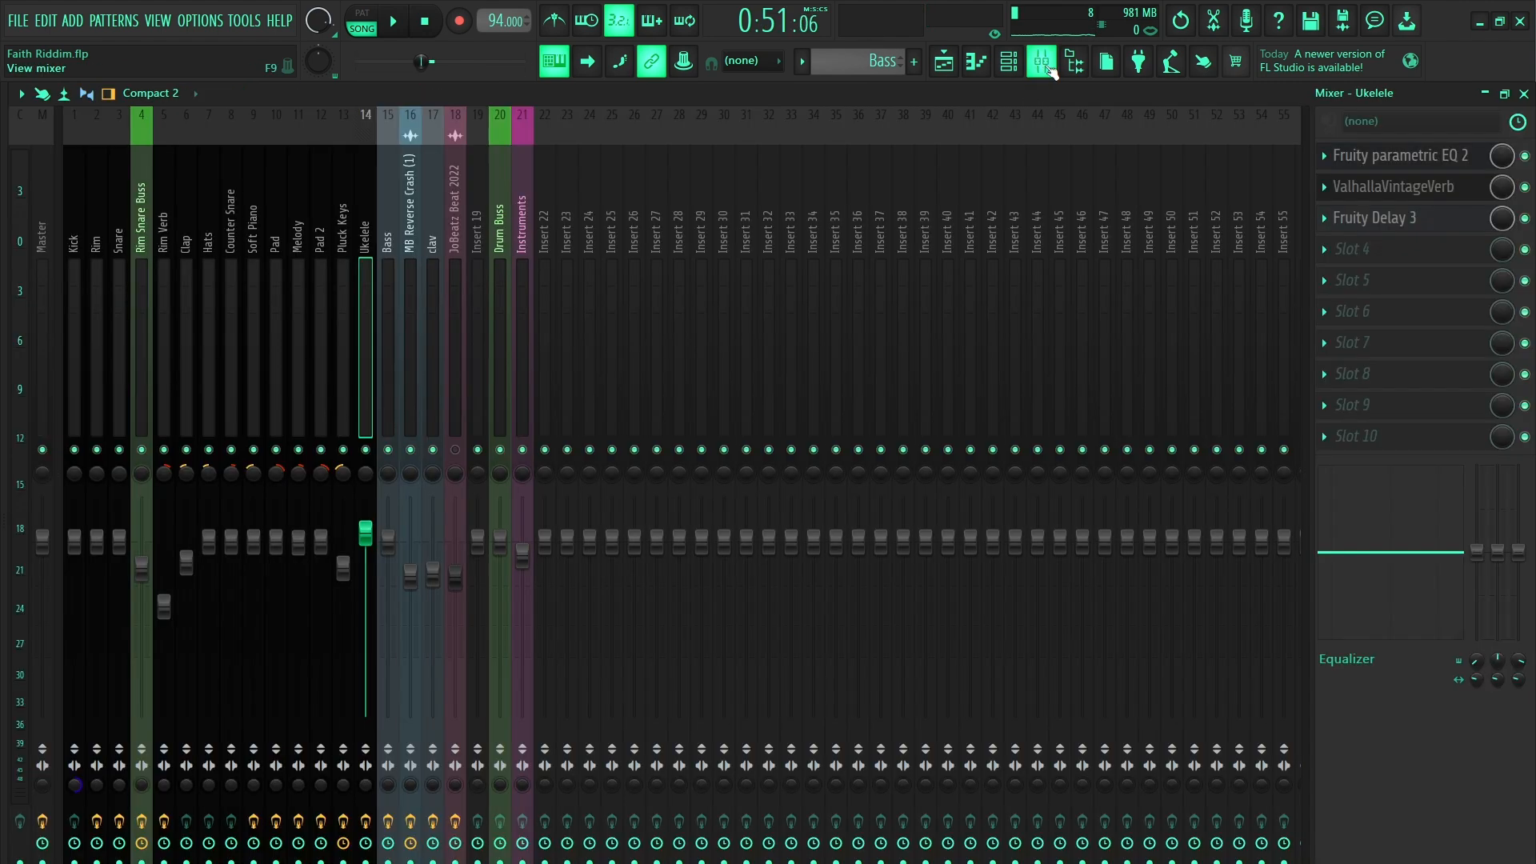
{"action": "right_click", "coordinate": [323, 452]}
{"action": "key", "text": "space"}
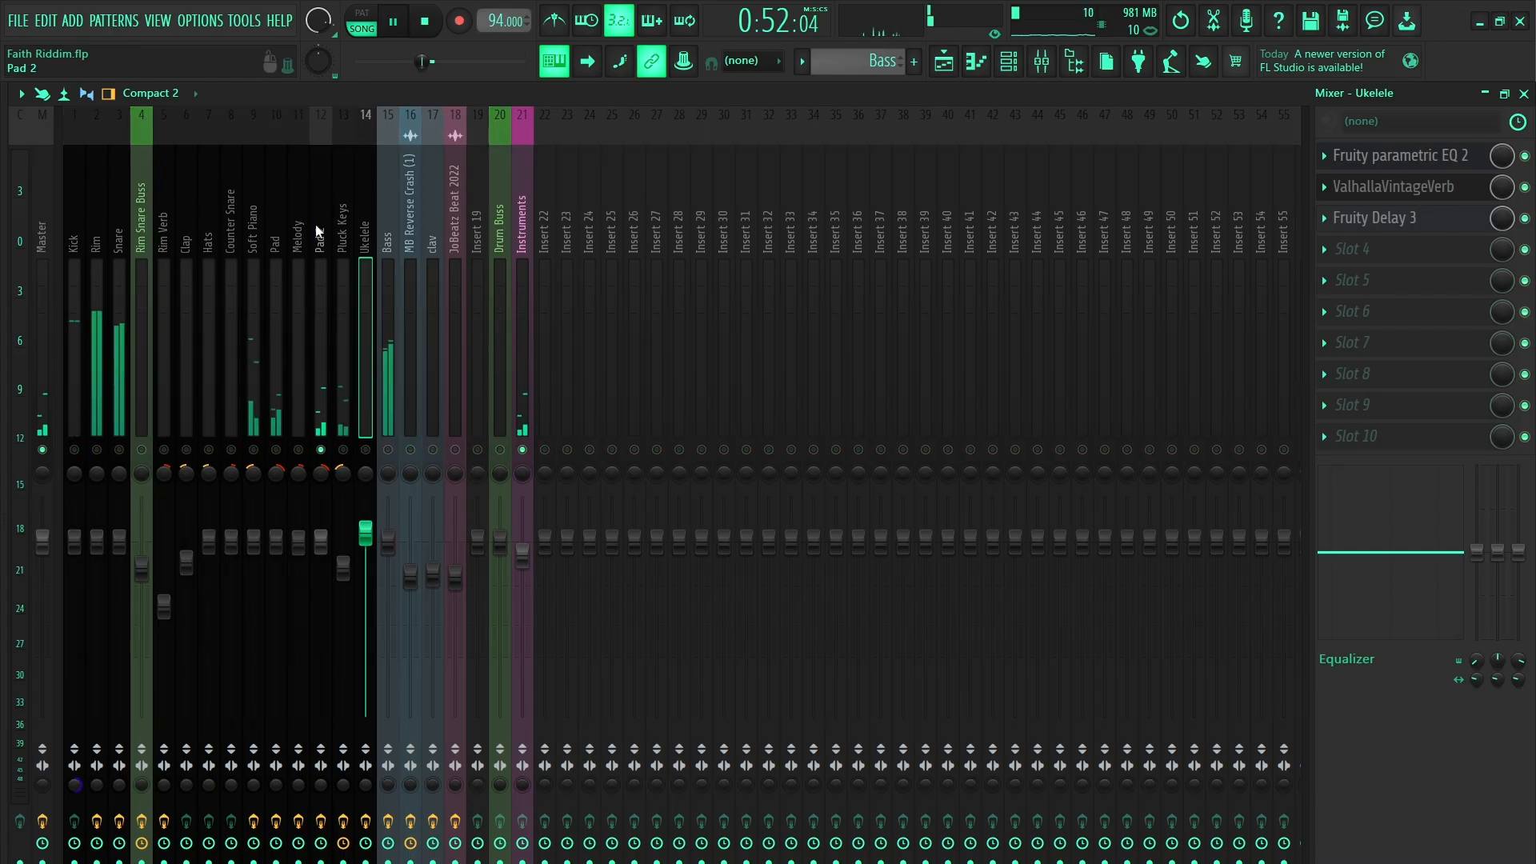
{"action": "left_click", "coordinate": [318, 231]}
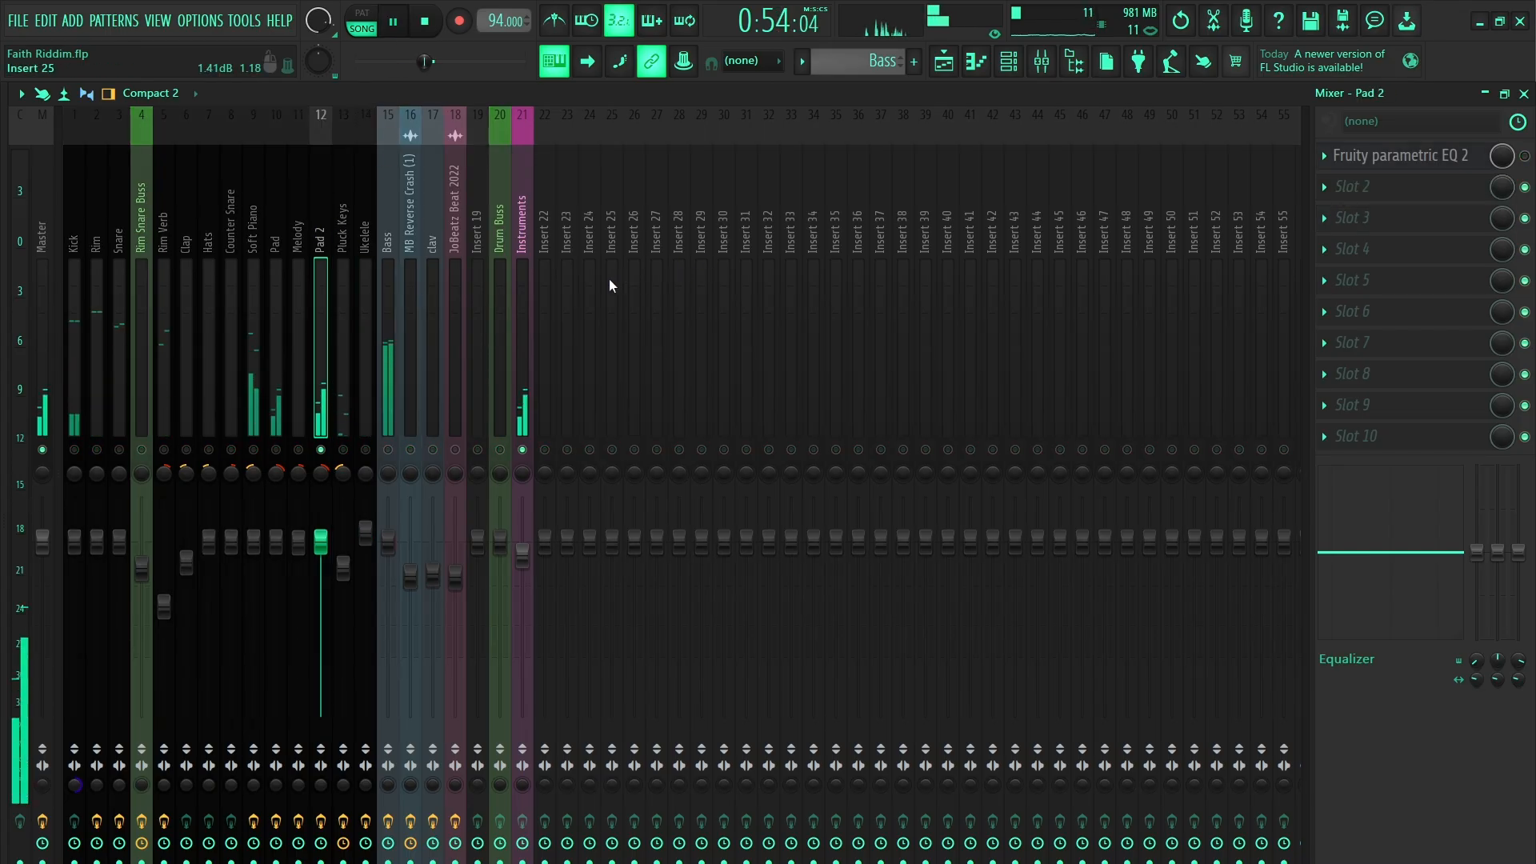
{"action": "left_click", "coordinate": [429, 32]}
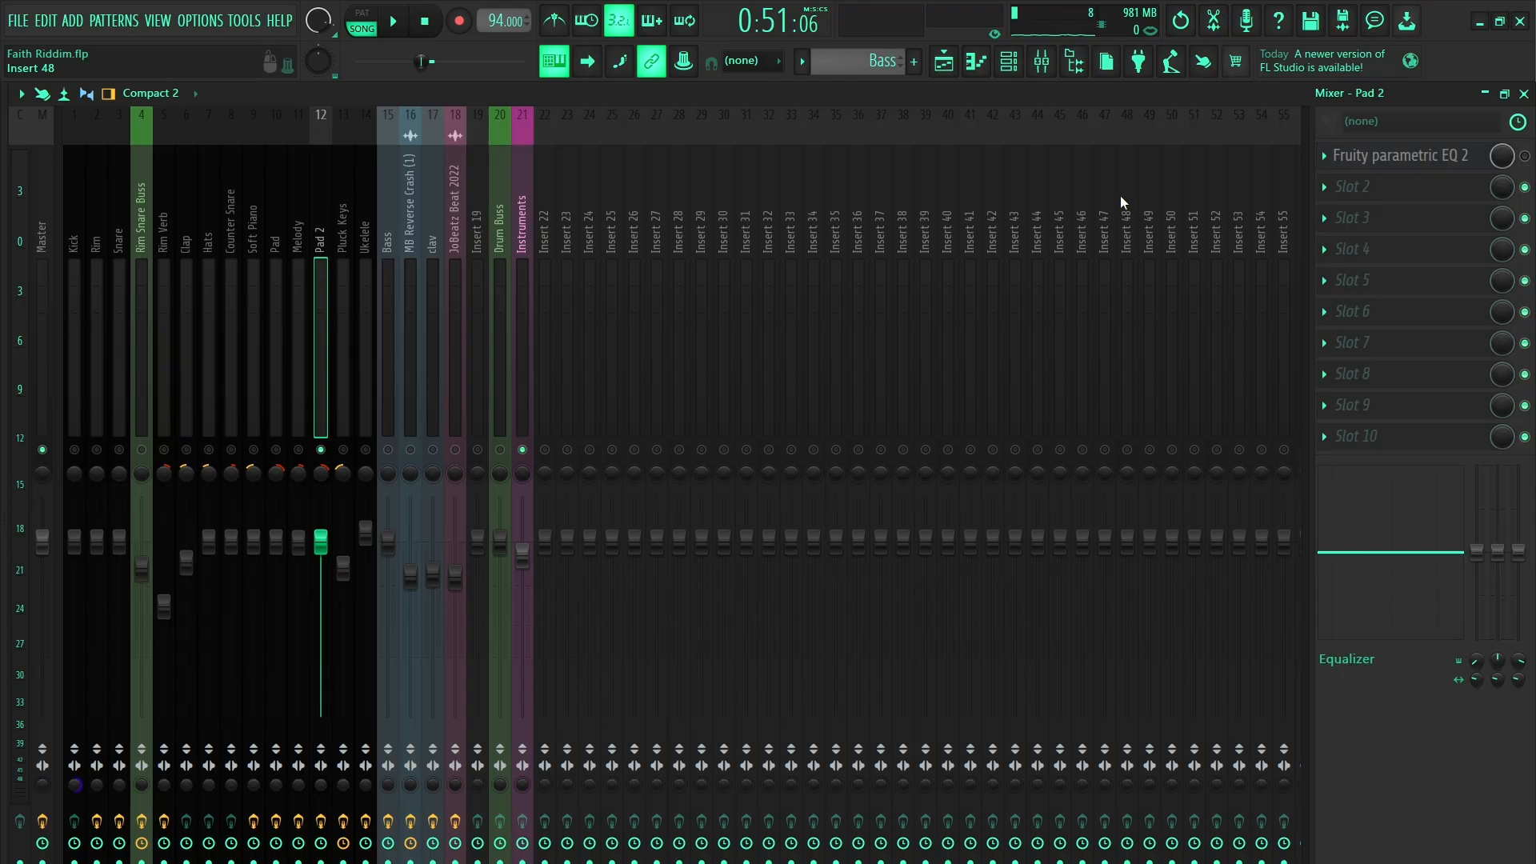
Audition Pad 2 with its Fruity parametric EQ 2 open and cut the low frequencies with band 1 during playback.
{"action": "left_click", "coordinate": [1400, 155]}
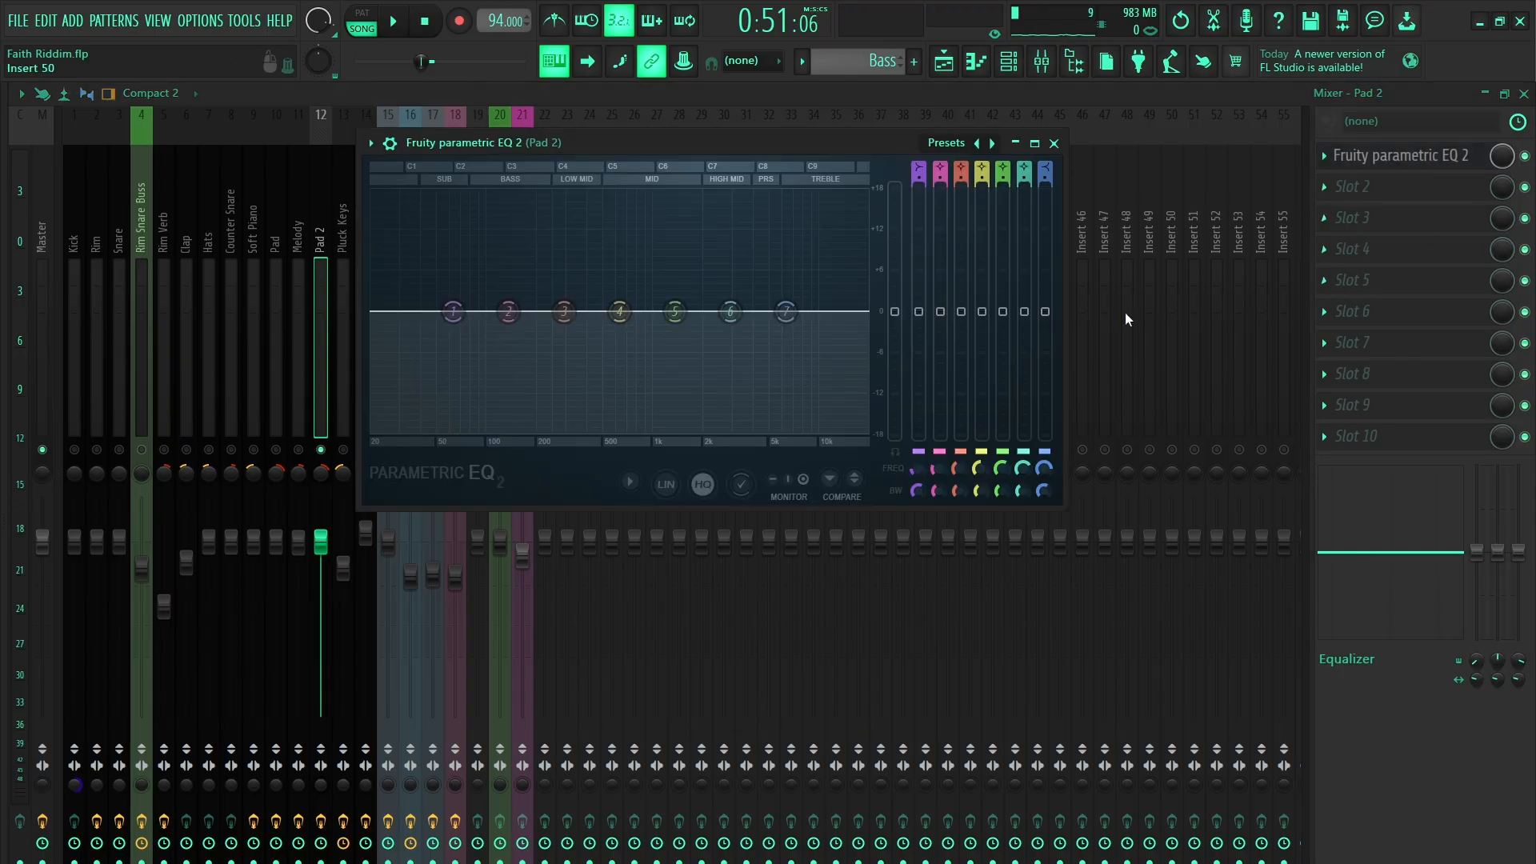
{"action": "key", "text": "space"}
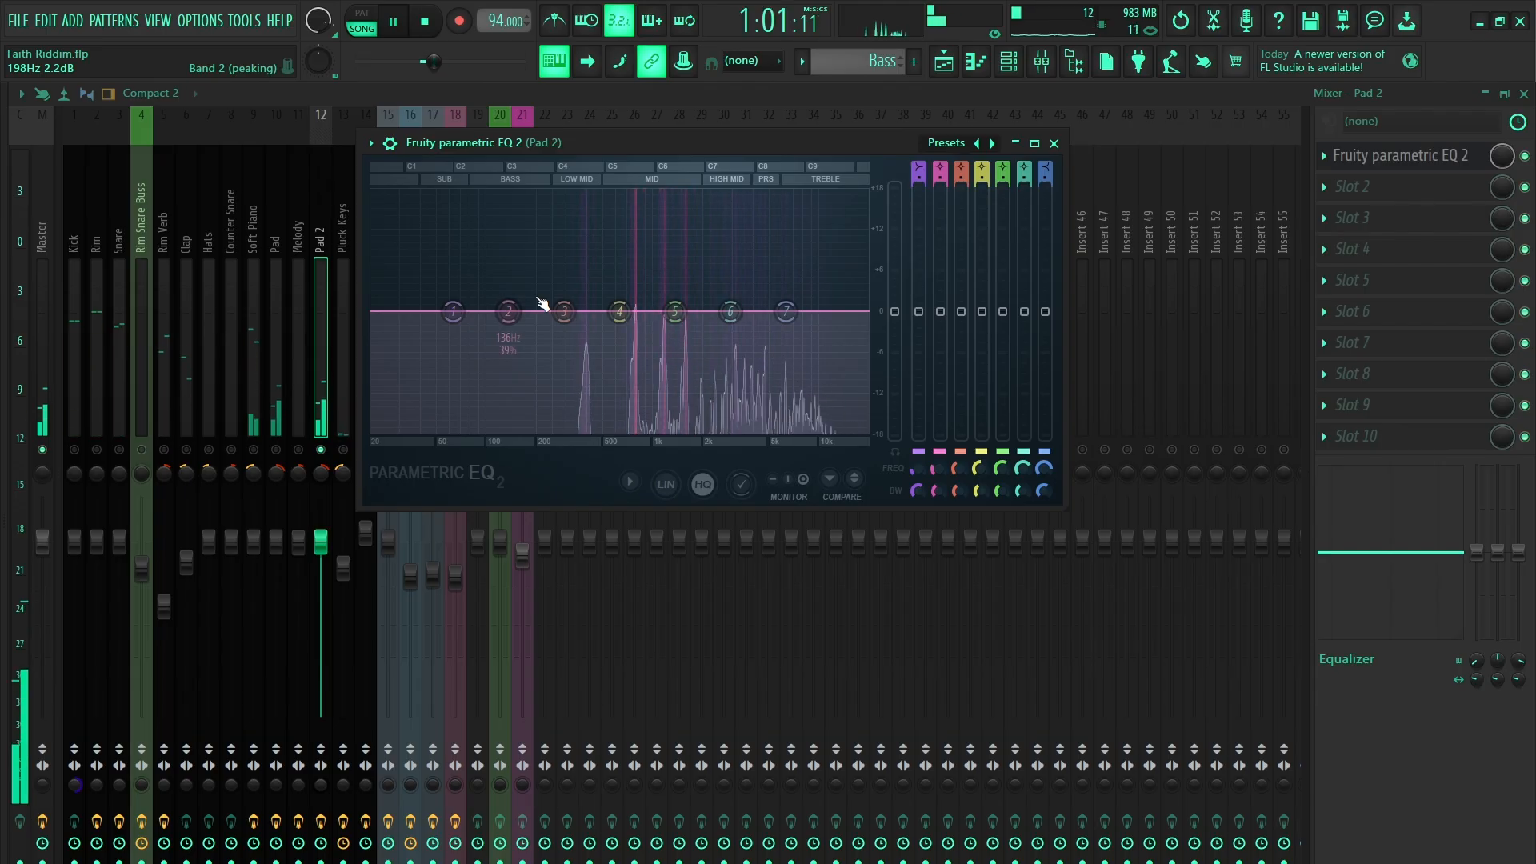
{"action": "key", "text": "space"}
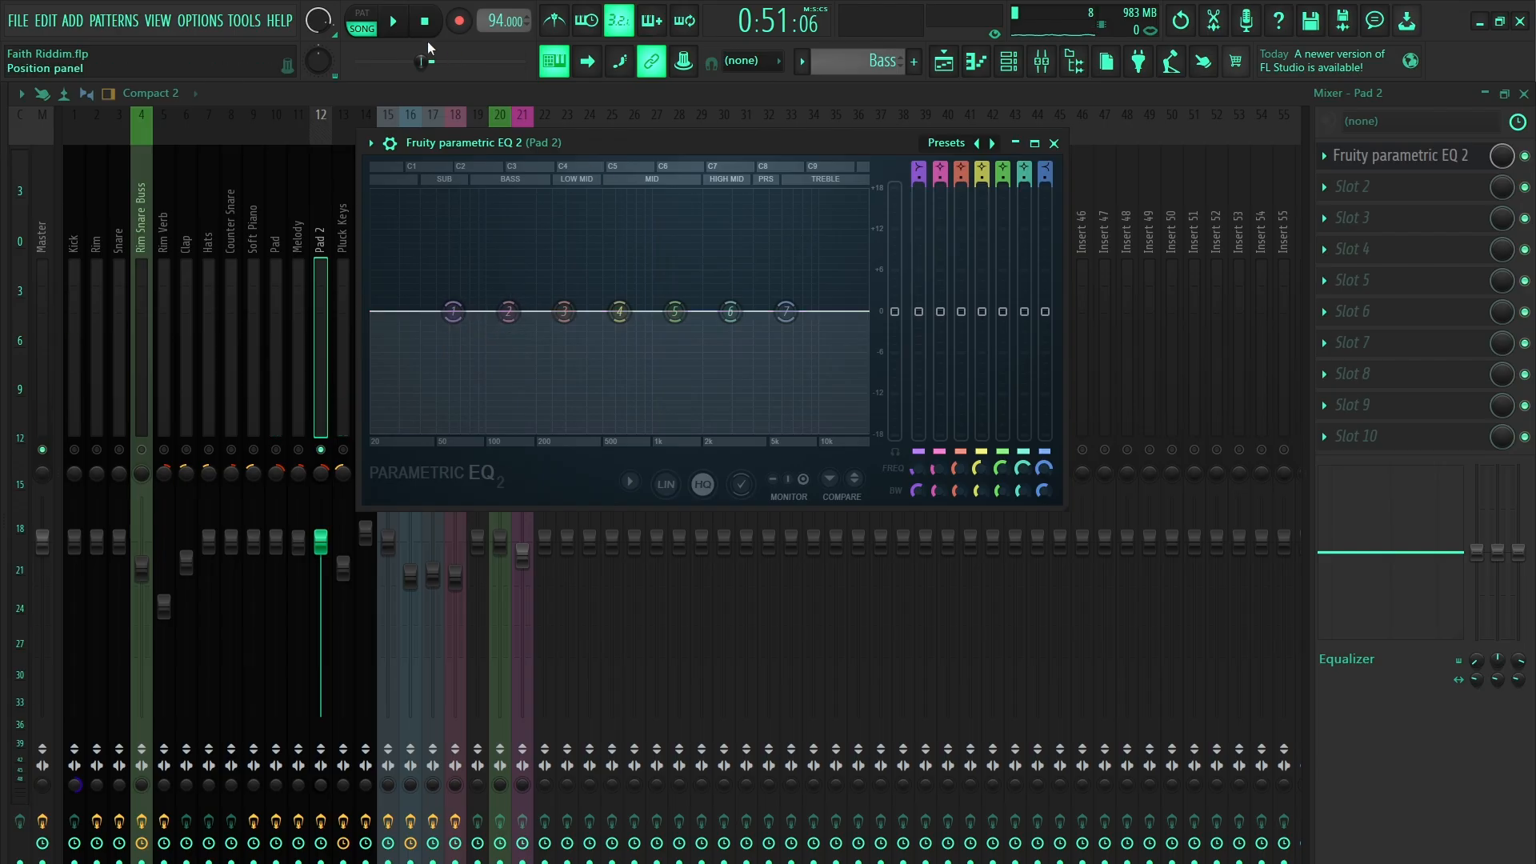
{"action": "key", "text": "space"}
{"action": "left_click_drag", "start_coordinate": [454, 312], "coordinate": [578, 429]}
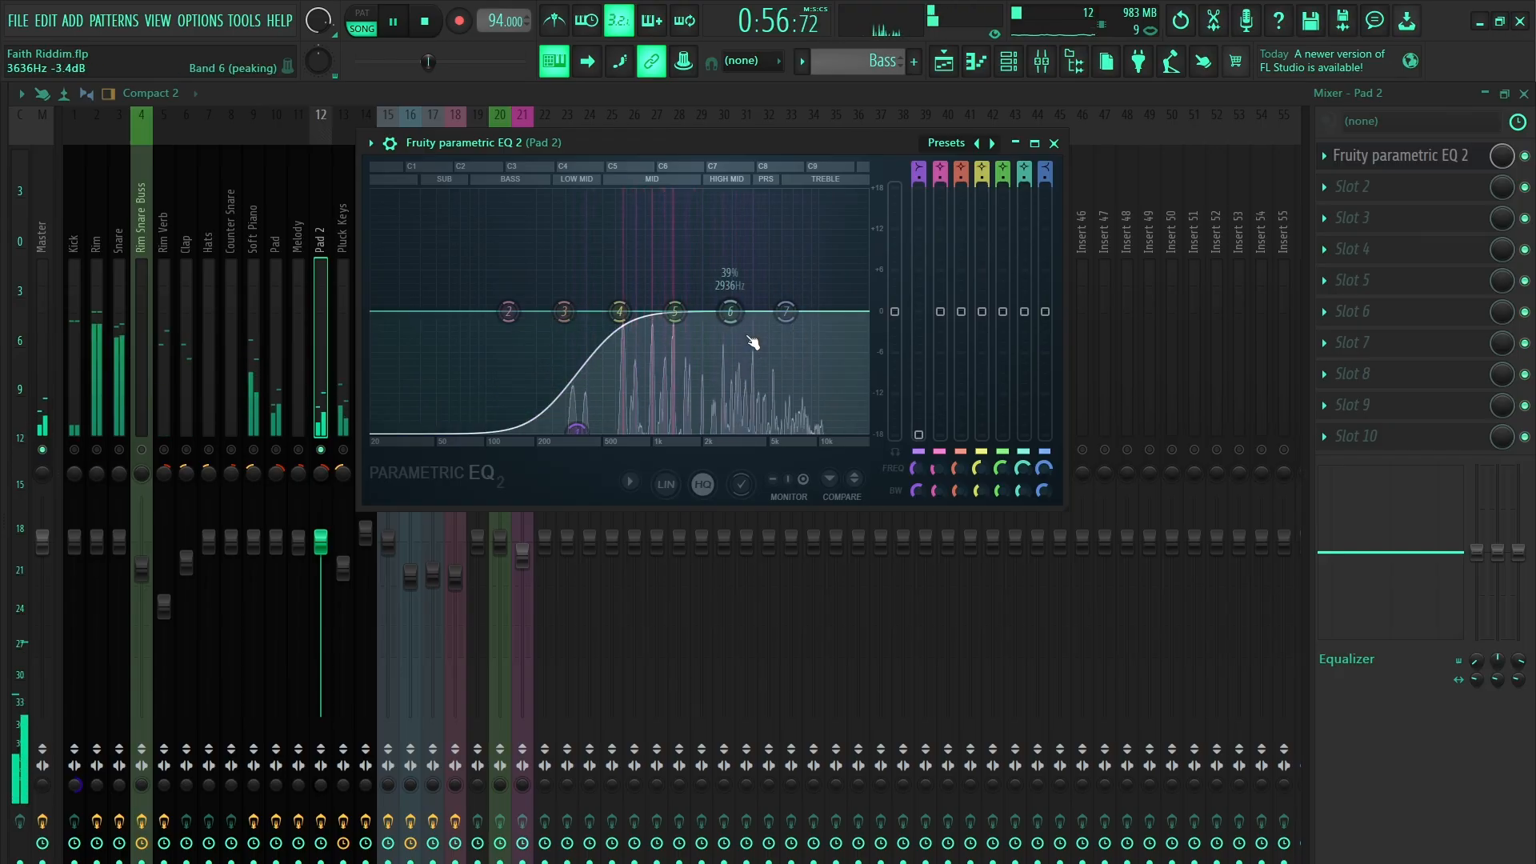
{"action": "key", "text": "space"}
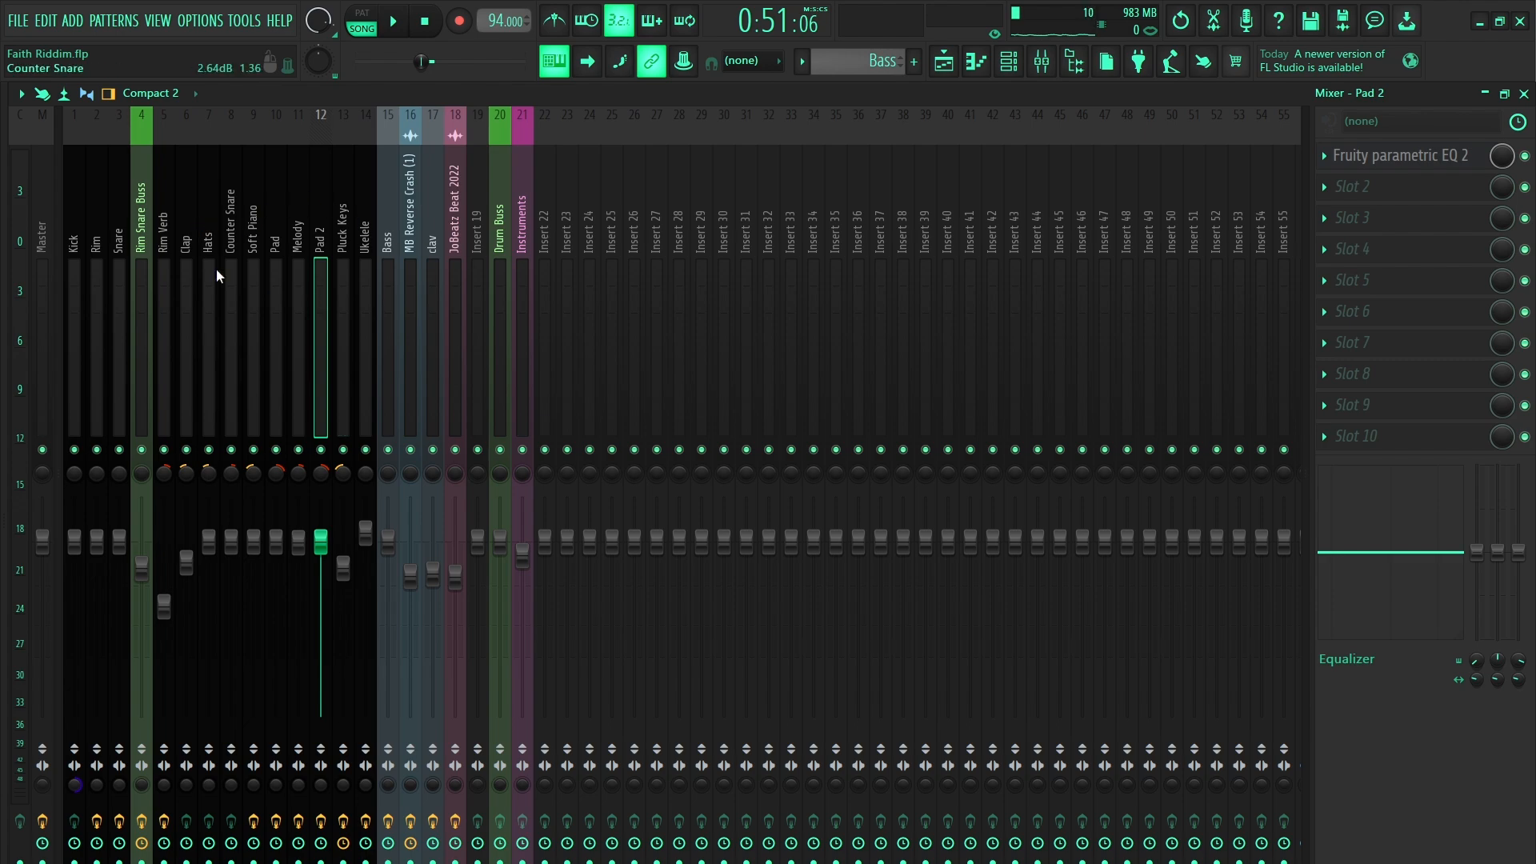
Look through the effect chains of the Kick, Rim, Rim Verb and Snare tracks in the mixer.
{"action": "left_click", "coordinate": [78, 234]}
{"action": "left_click", "coordinate": [94, 238]}
{"action": "left_click", "coordinate": [79, 236]}
{"action": "left_click", "coordinate": [94, 239]}
{"action": "left_click", "coordinate": [164, 234]}
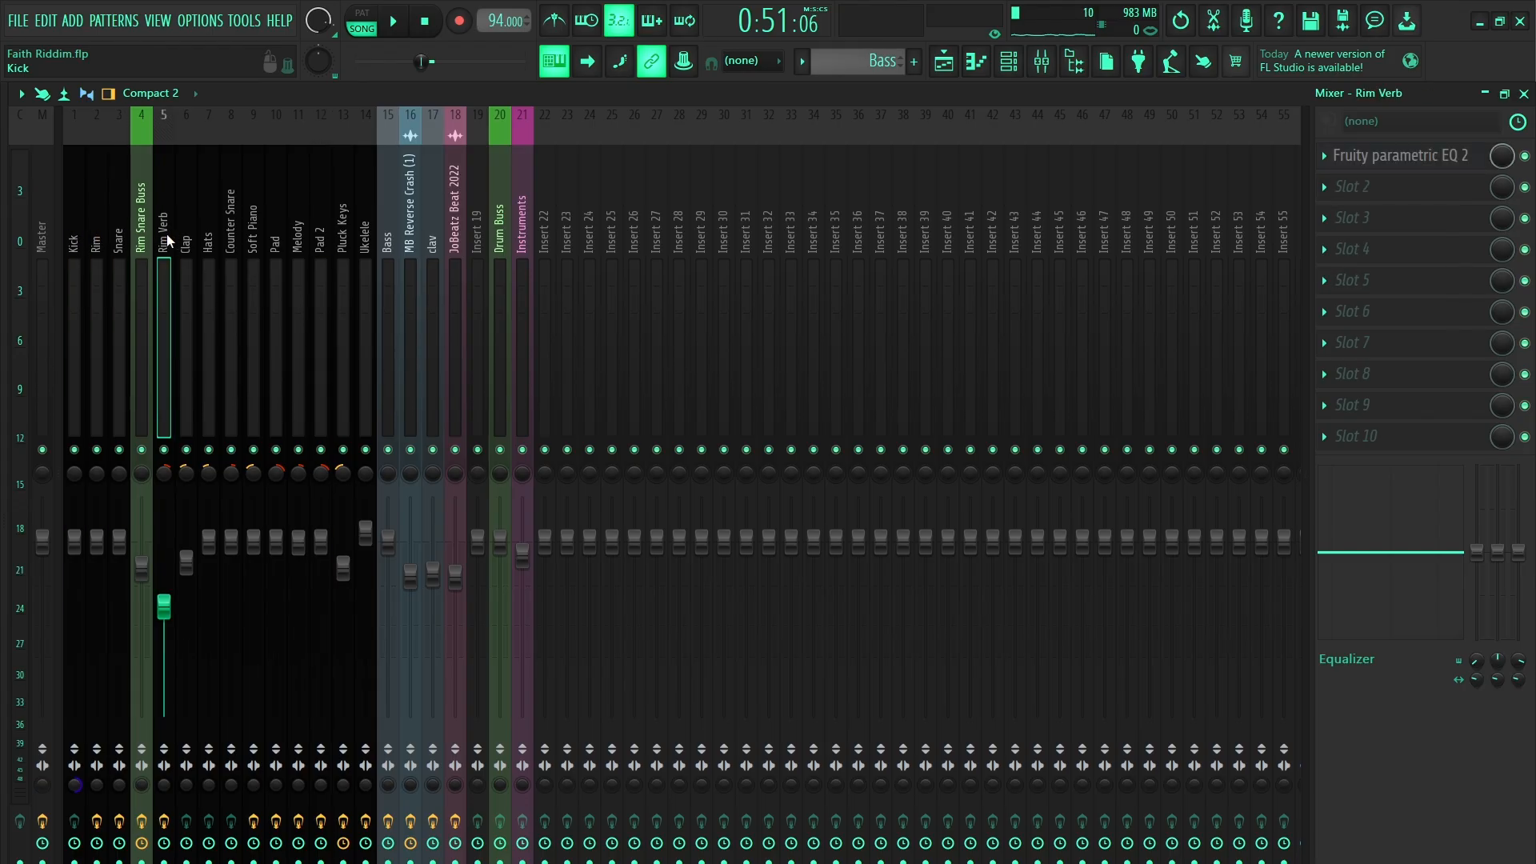
{"action": "left_click", "coordinate": [119, 238]}
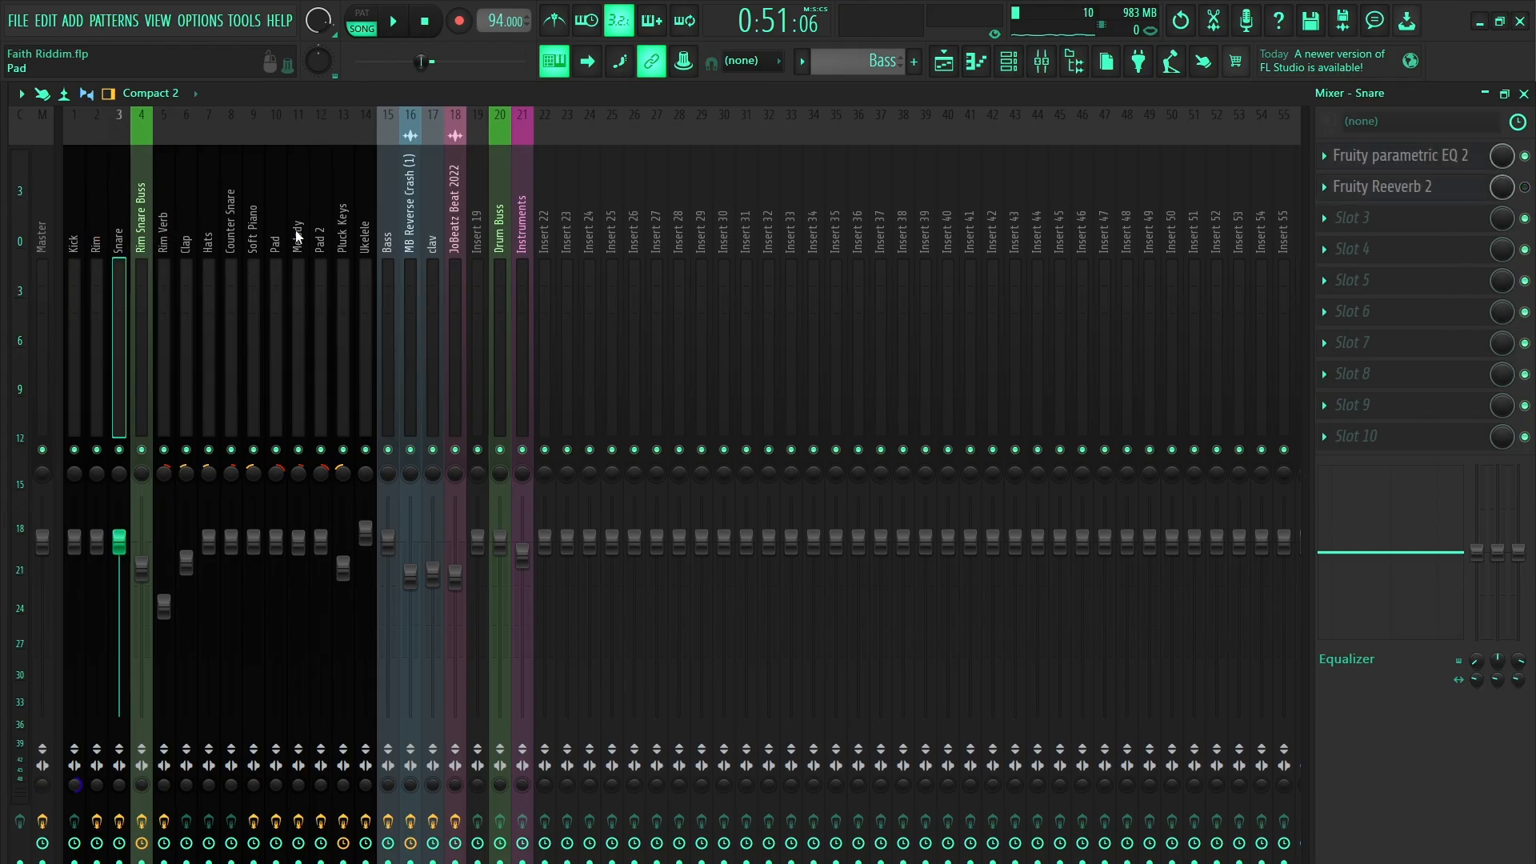
Examine the Drum Buss with the tracks from Kick to Counter Snare, and the Instruments bus with the instrument tracks from Soft Piano.
{"action": "left_click", "coordinate": [499, 233]}
{"action": "left_click", "coordinate": [116, 248]}
{"action": "left_click_drag", "start_coordinate": [113, 243], "coordinate": [74, 245]}
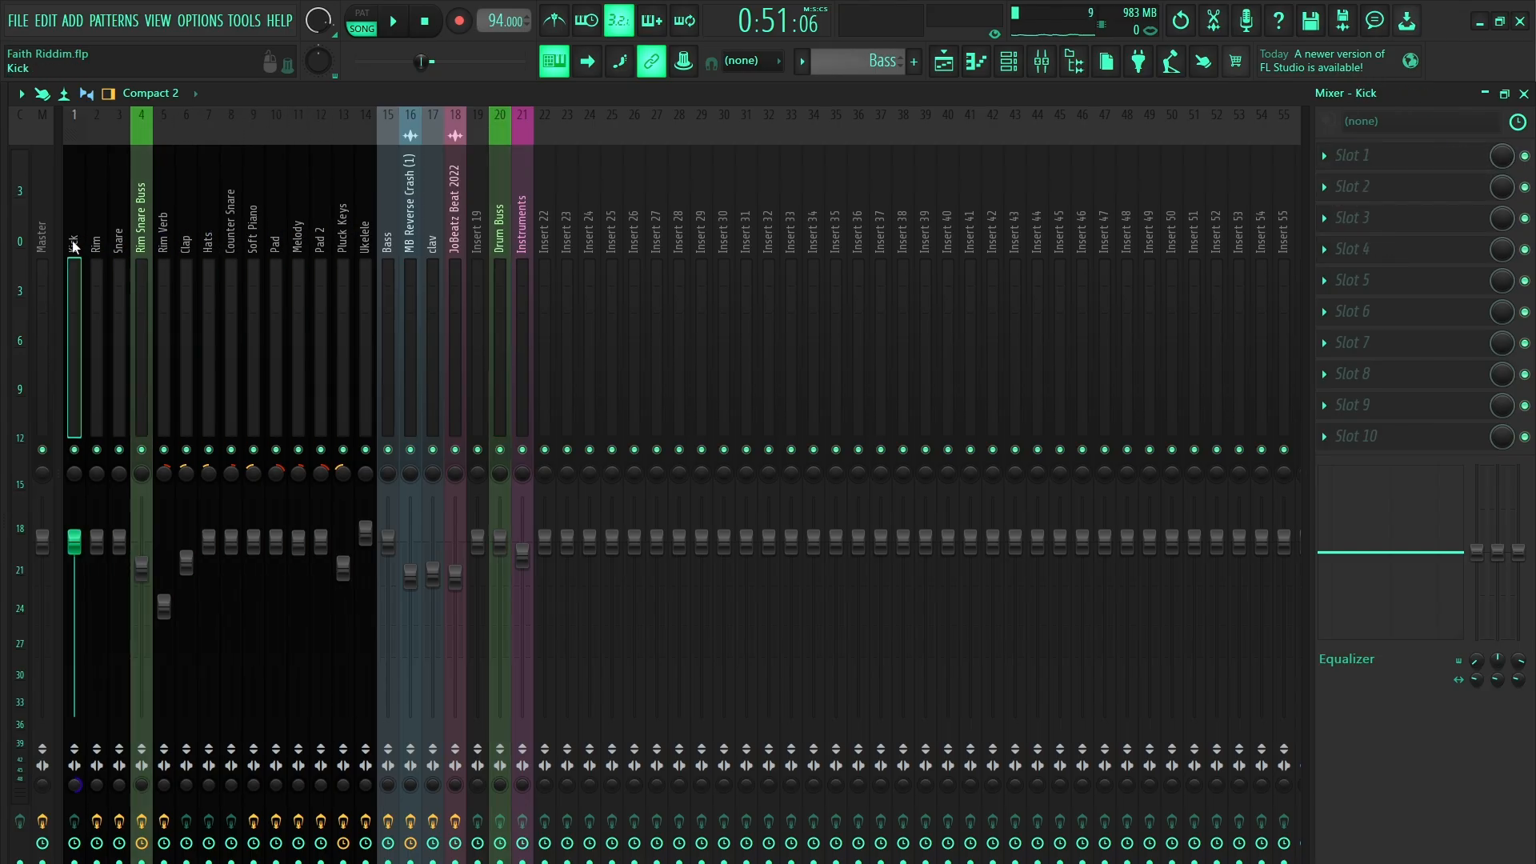
{"action": "left_click_drag", "start_coordinate": [99, 245], "coordinate": [244, 258]}
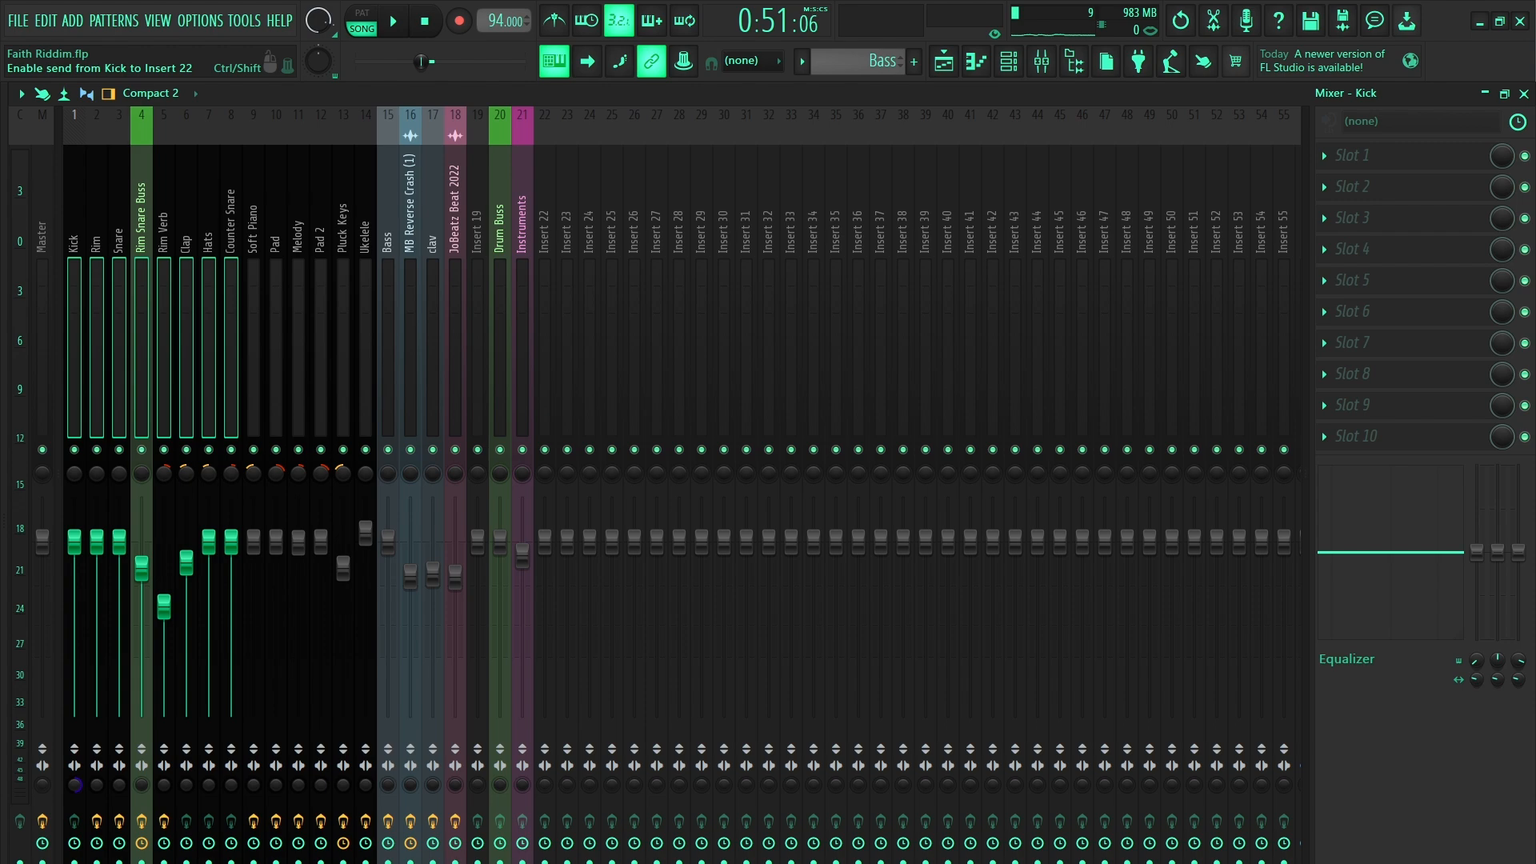
{"action": "left_click", "coordinate": [258, 238]}
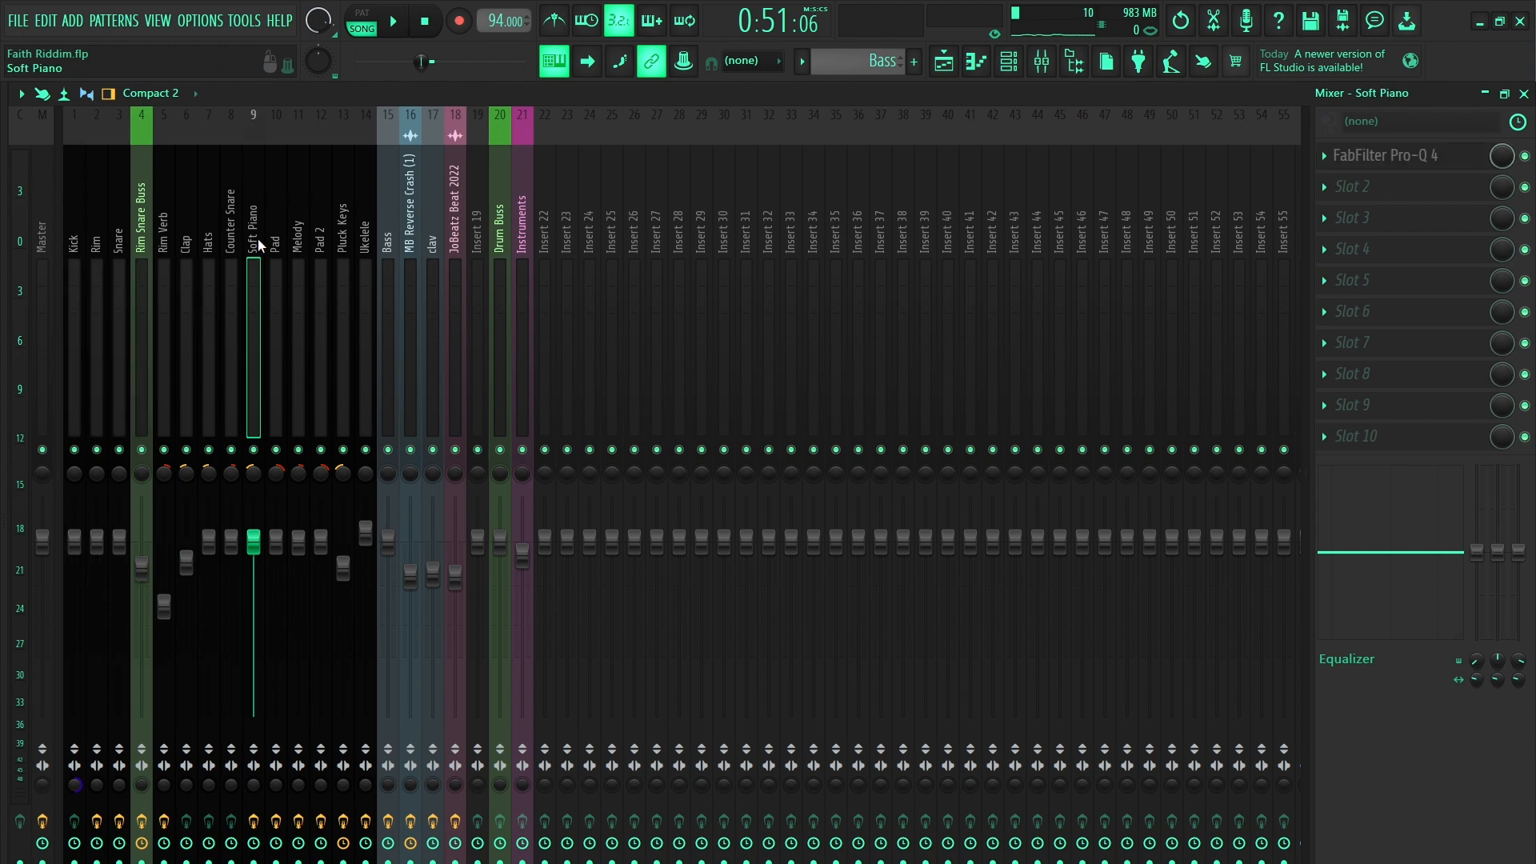
{"action": "left_click", "coordinate": [524, 232]}
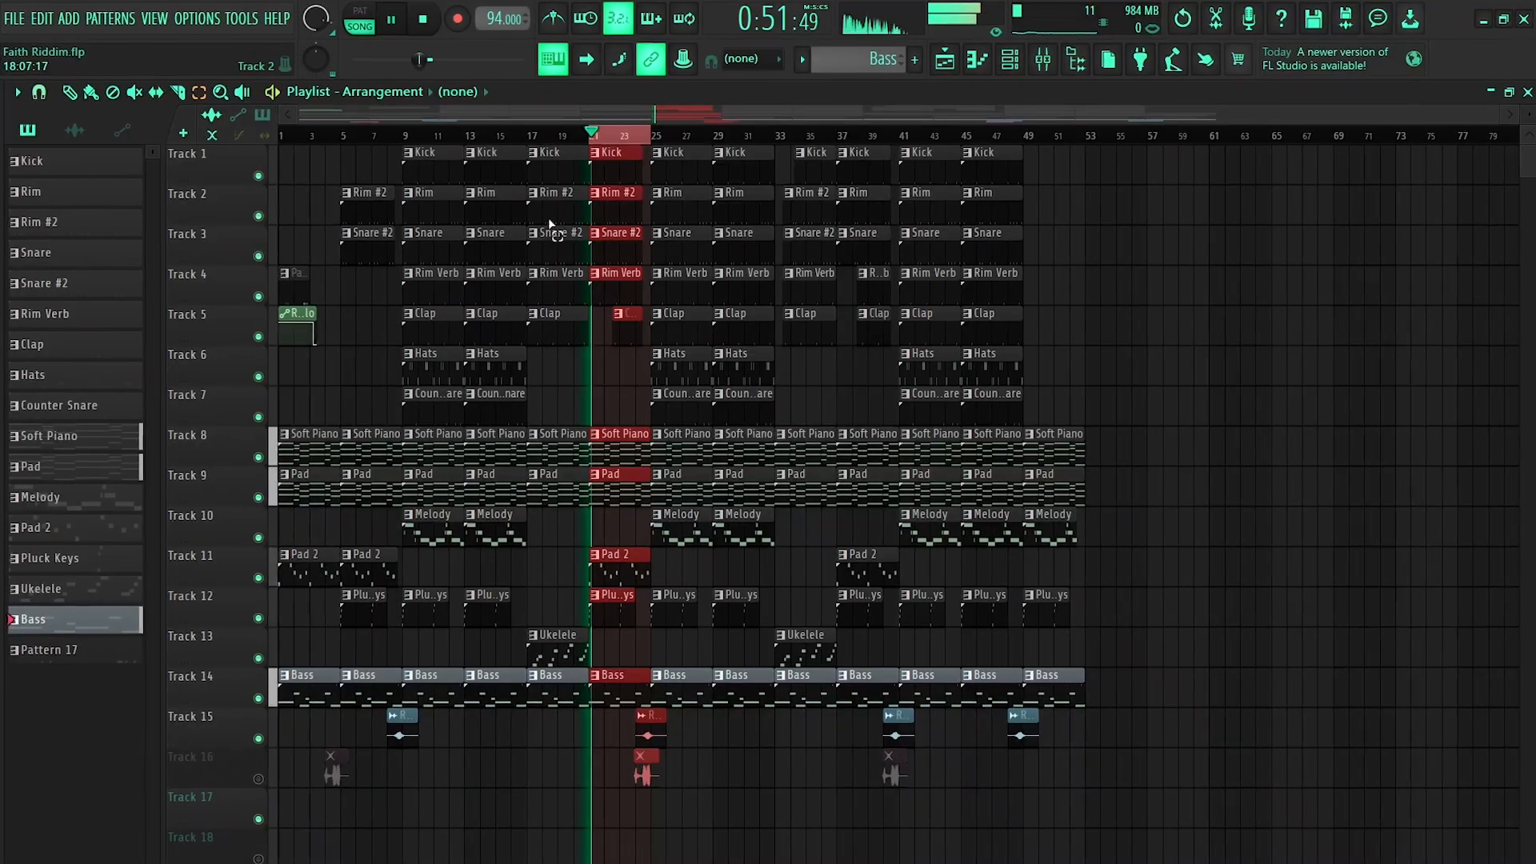
Clear the Playlist time selection and play through the full arrangement.
{"action": "left_click", "coordinate": [670, 136], "text": "ctrl"}
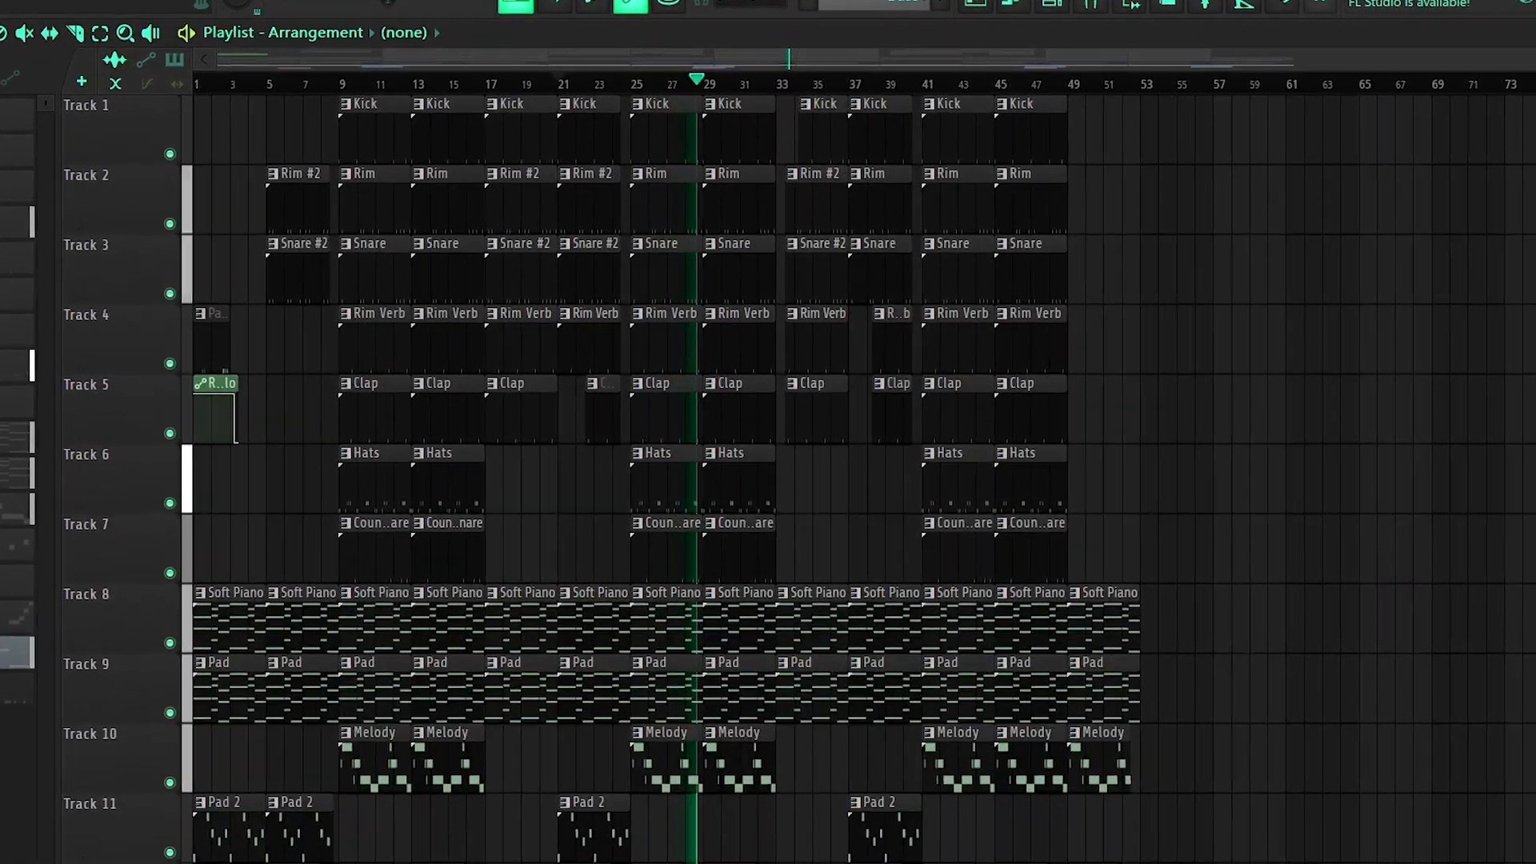
{"action": "left_click_drag", "start_coordinate": [1535, 59], "coordinate": [1205, 115]}
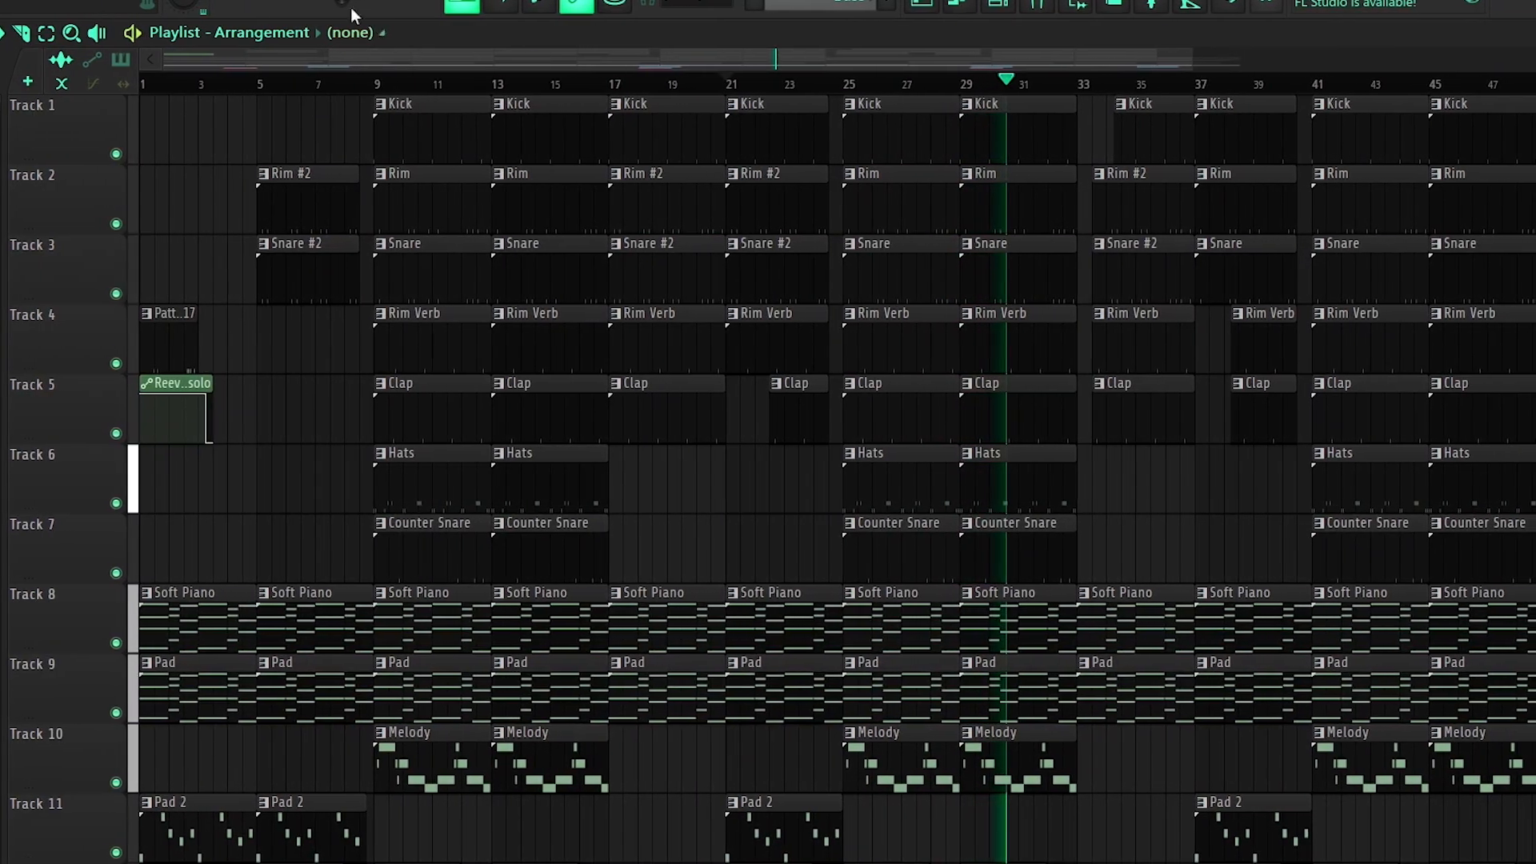